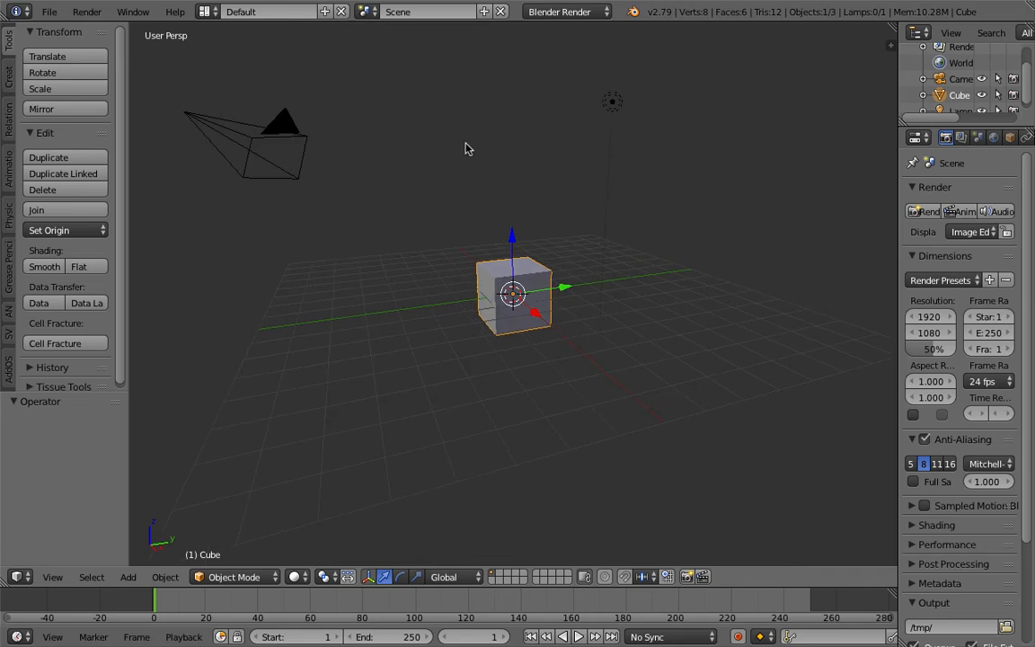
Delete all the default scene objects and switch the screen layout to Compositing
key("x")
left_click(471, 145)
left_click(205, 12)
left_click(232, 70)
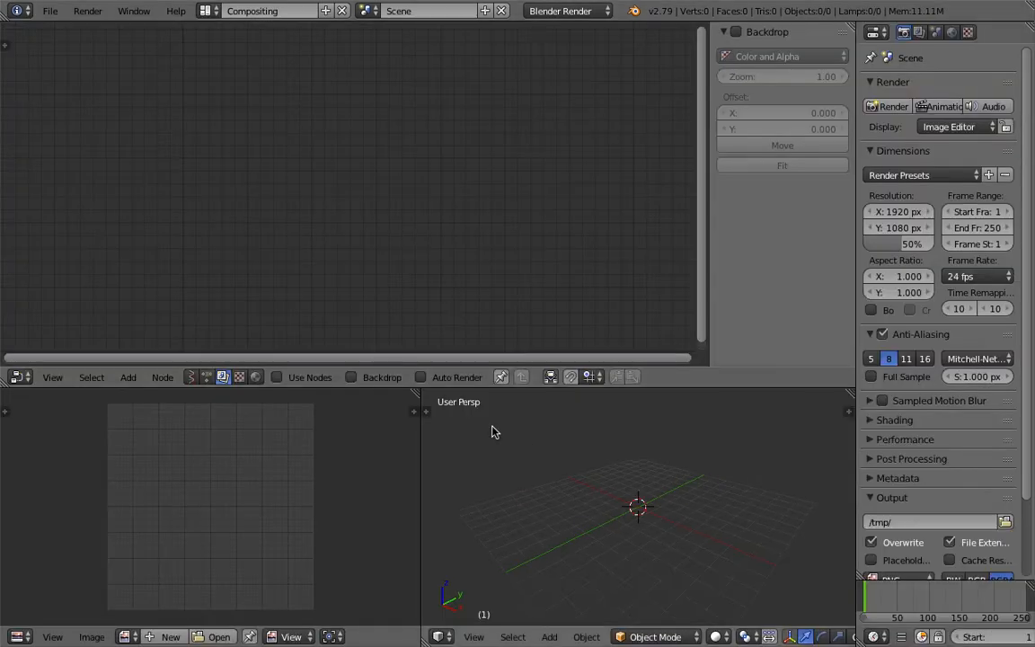
Merge the image editor area into the 3D view and create a new Sverchok node tree without the side panel
left_click_drag(420, 394, 333, 400)
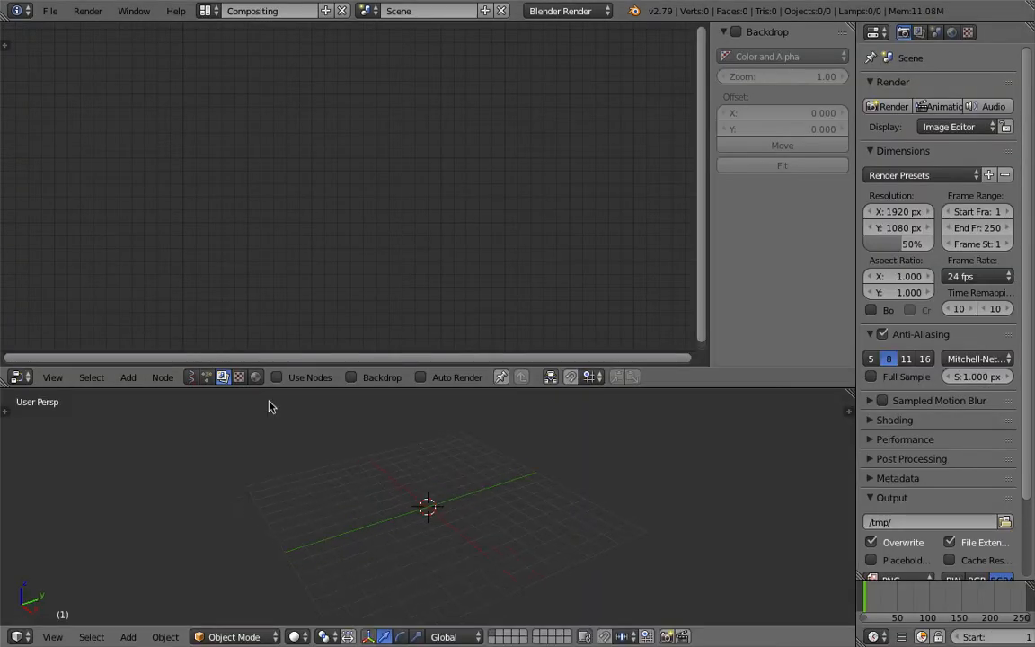
left_click(190, 377)
left_click_drag(711, 178, 947, 180)
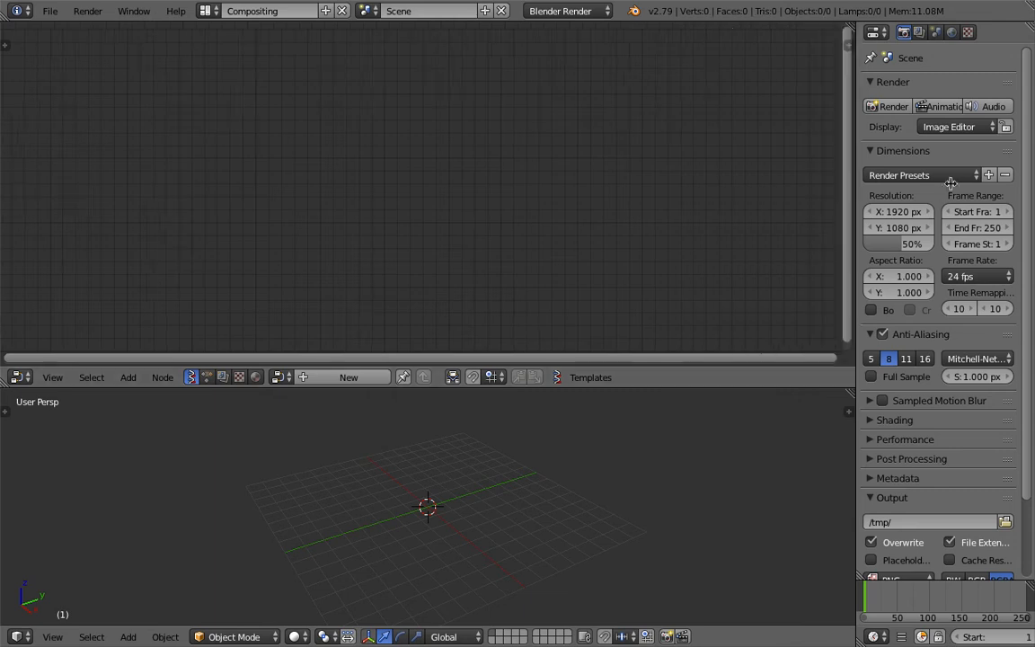
left_click(369, 378)
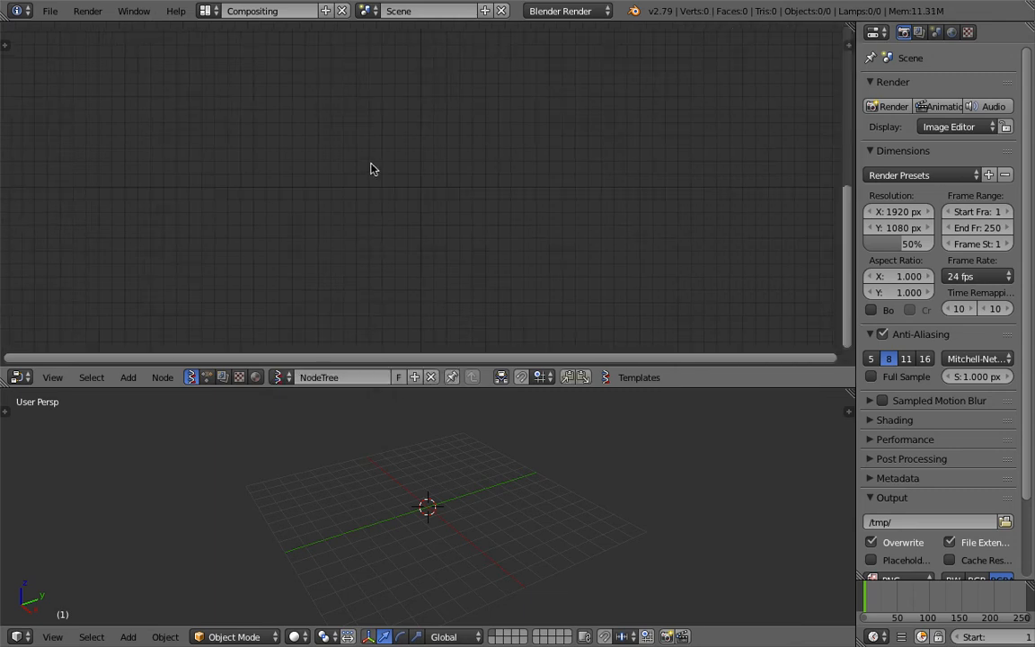
key("shift+a")
left_click(370, 156)
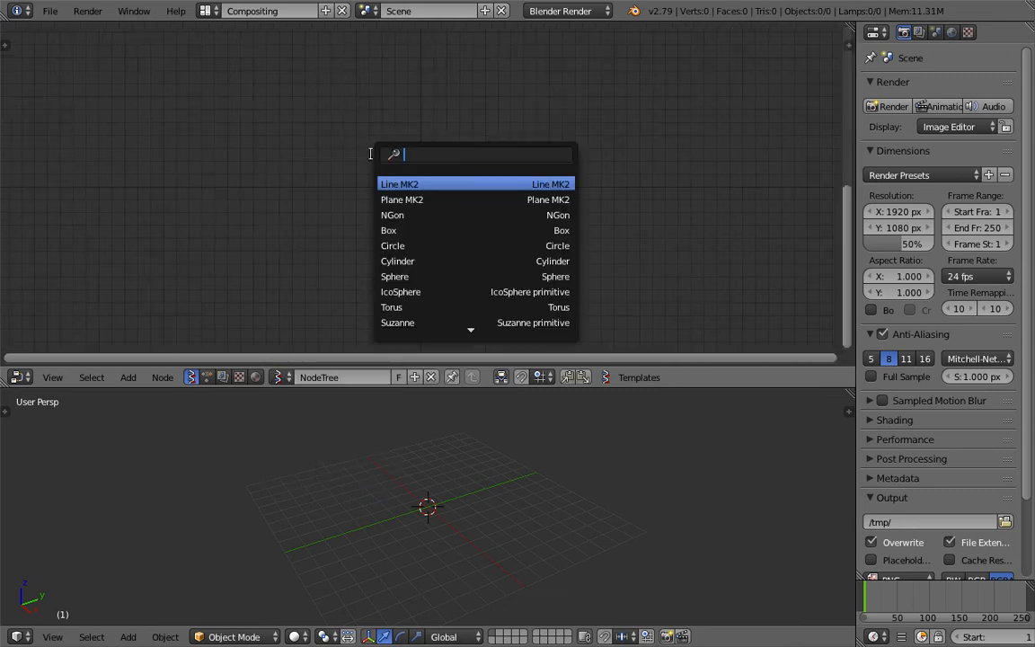
key("Escape")
Enlarge the 3D view, switch it to top view and draw a freehand grease pencil spiral around the origin
left_click_drag(412, 389, 434, 316)
middle_click_drag(443, 423, 431, 511)
left_click(52, 636)
left_click(113, 559)
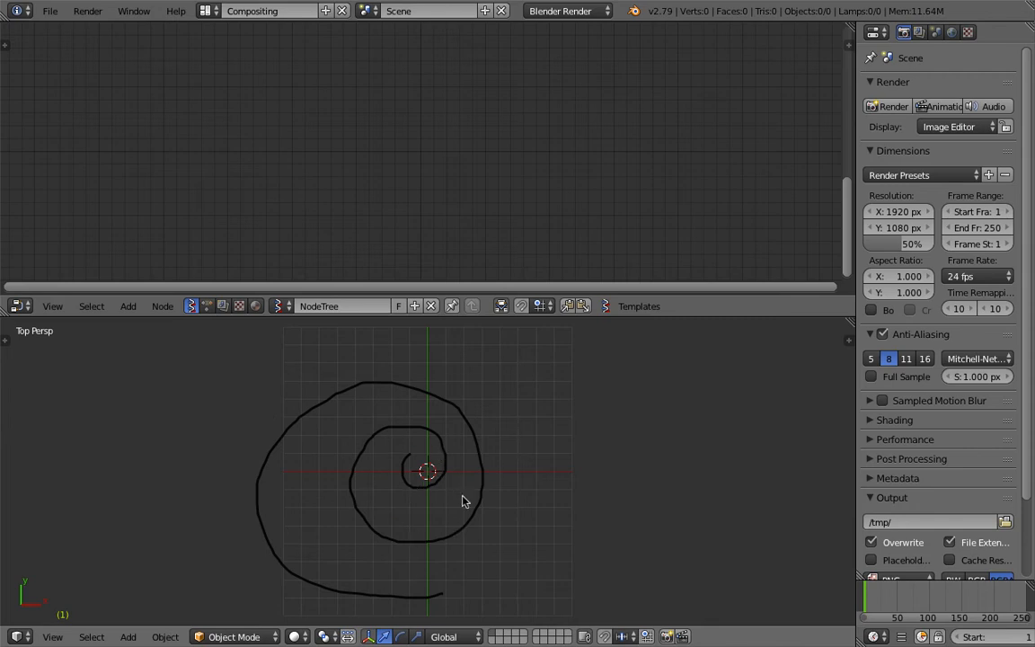
middle_click_drag(471, 558, 365, 359)
Add the grease pencil setup to the node tree with the "> gp +" macro
key("shift+a")
key("Escape")
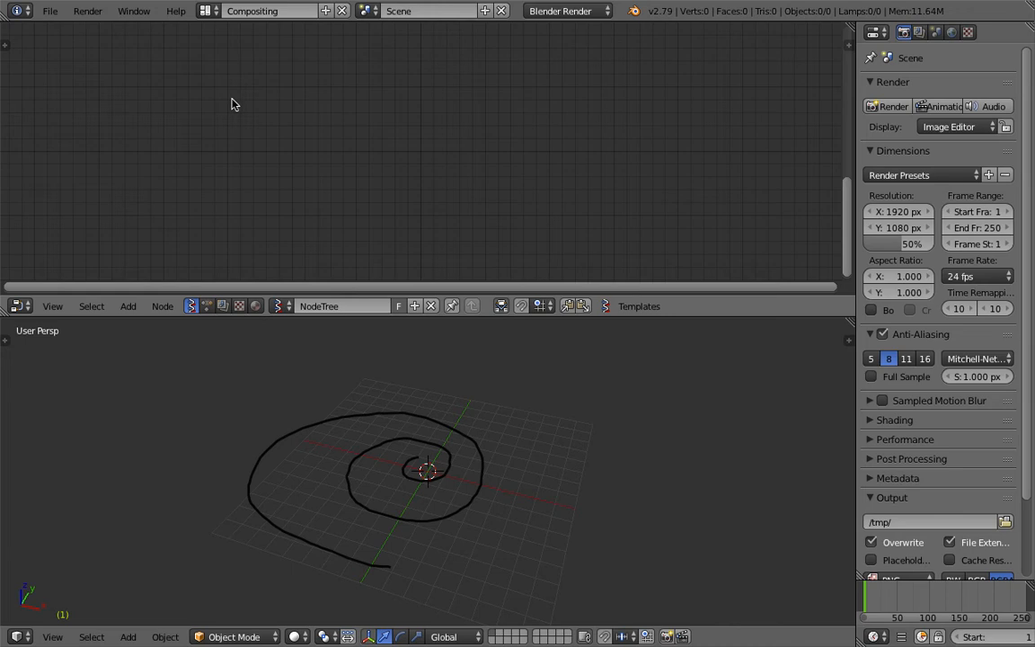
key("space")
type("gp")
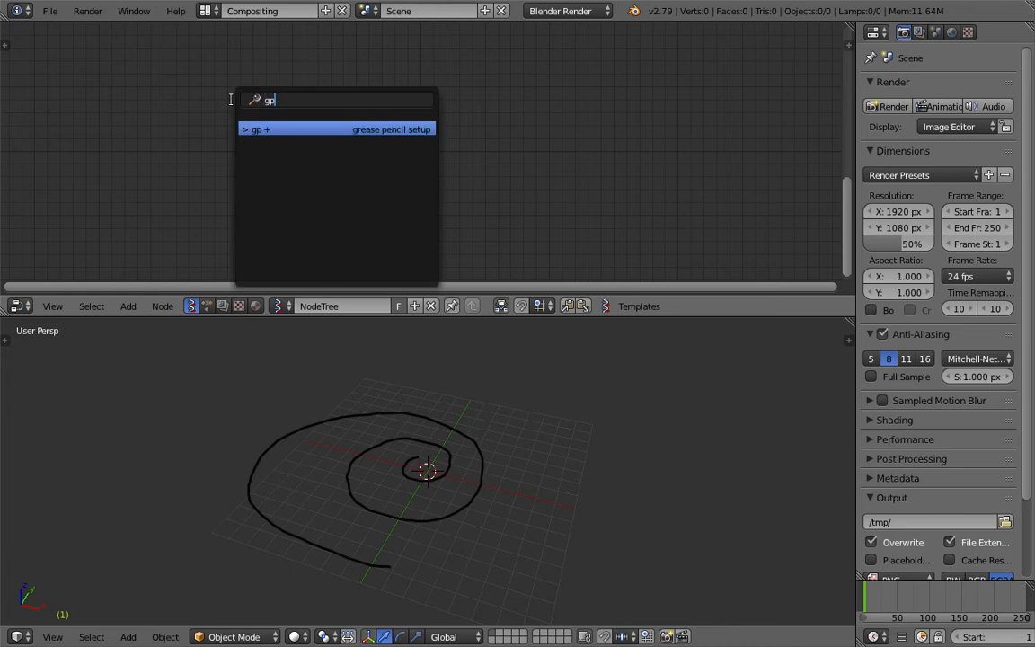
key("Return")
Assign GPencil as the name and GP_Layer as the layer in the Object ID Selector node
left_click(327, 153)
left_click(326, 154)
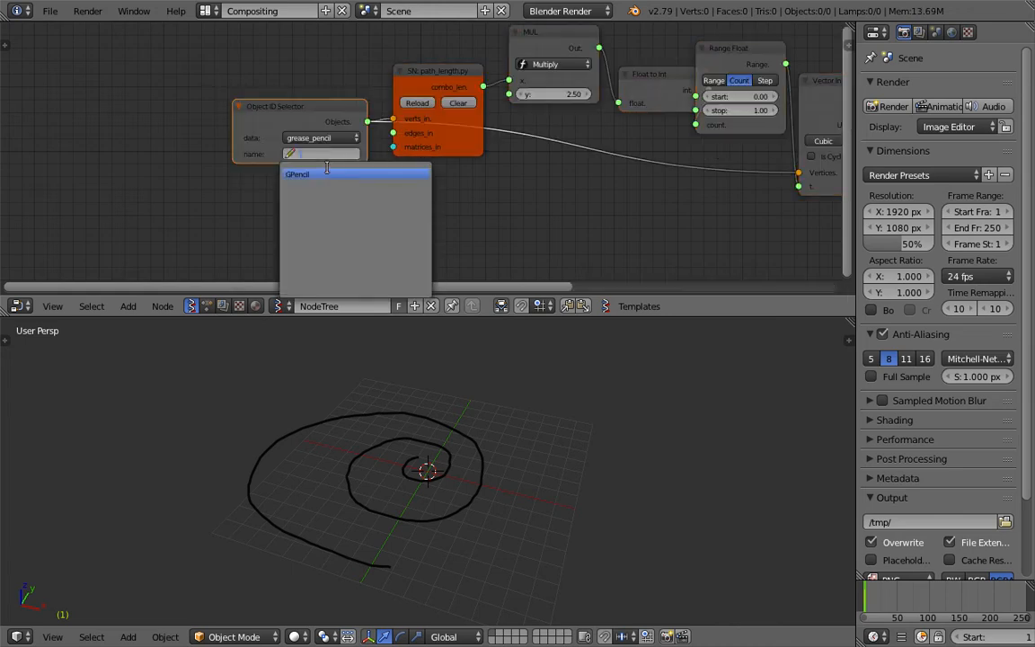
left_click(326, 171)
left_click(327, 171)
left_click(333, 192)
left_click(327, 171)
left_click(334, 191)
Set the y value of the Multiply node to 4.39 to place more points along the spiral
middle_click_drag(505, 268, 287, 267)
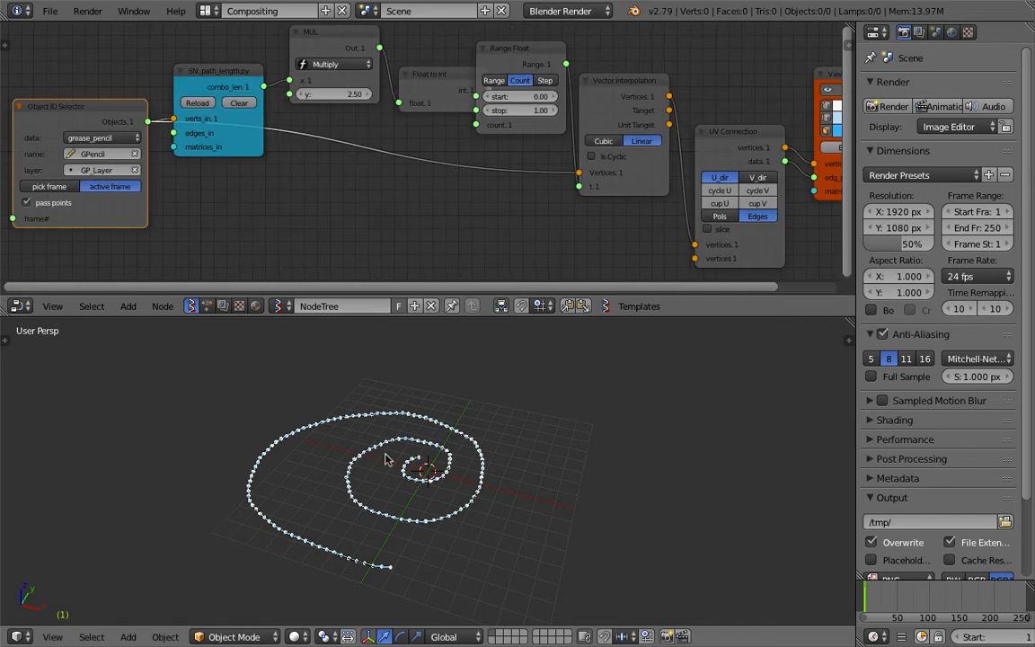
middle_click_drag(350, 414, 374, 452)
middle_click_drag(309, 174, 297, 221)
mouse_move(345, 141)
left_mouse_down()
mouse_move(400, 142)
mouse_move(341, 136)
left_mouse_up()
mouse_move(341, 135)
middle_mouse_down()
mouse_move(201, 106)
mouse_move(179, 87)
middle_mouse_up()
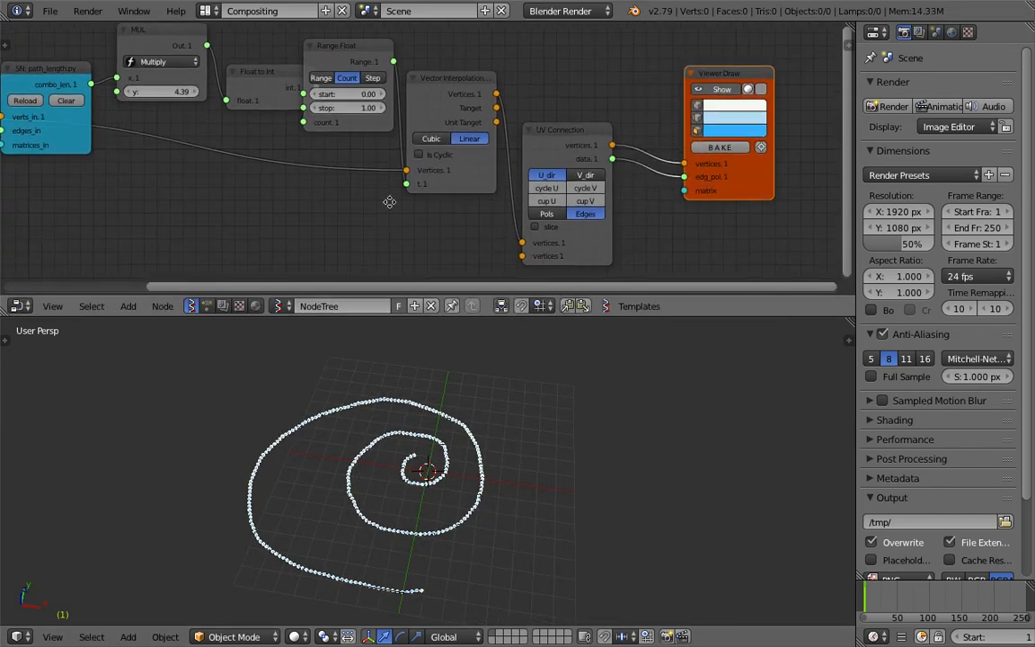
Insert a Randomize input vertices node between UV Connection and Viewer Draw, with amplitudes X 0.24, Y 0.45 and Z 0.63
middle_click_drag(388, 201, 291, 186)
left_click_drag(632, 180, 697, 179)
key("ctrl+space")
type("random in")
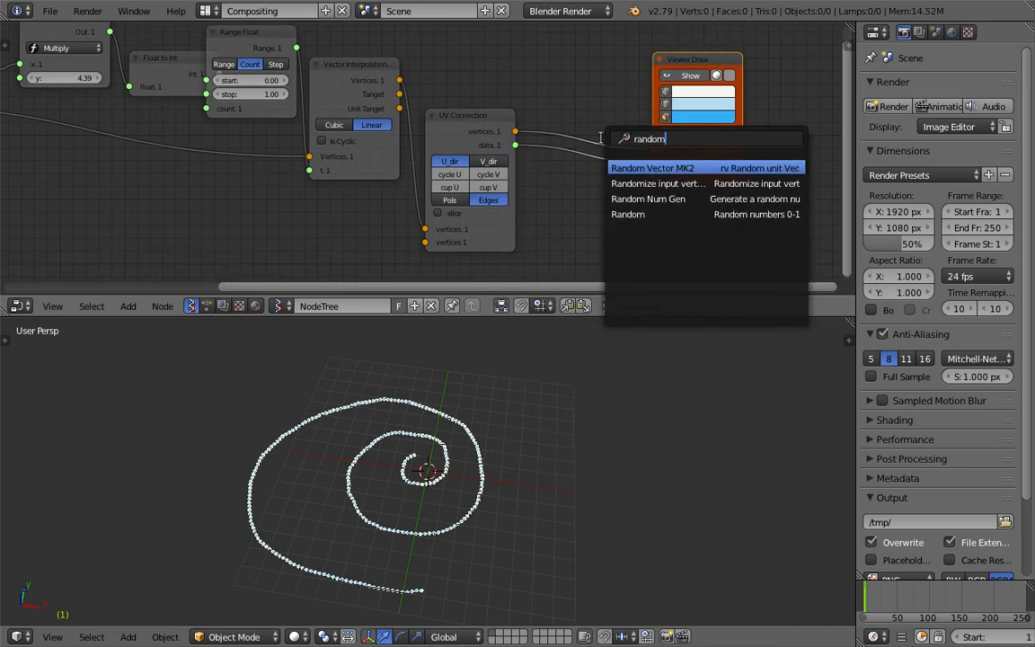
key("Return")
left_click(591, 55)
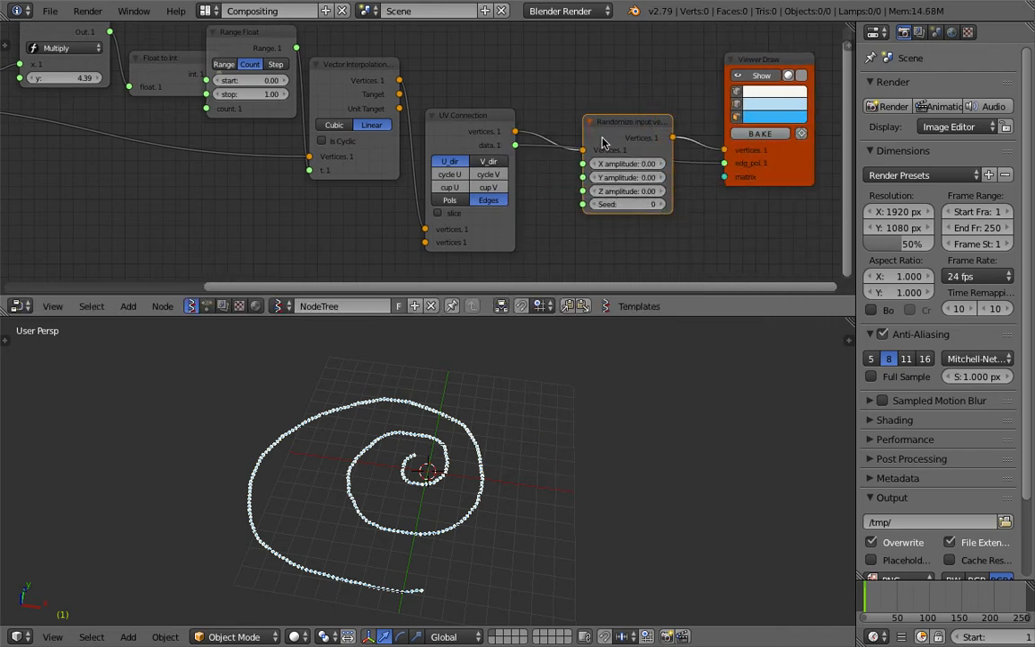
left_click_drag(635, 105, 692, 133)
middle_click_drag(381, 485, 388, 426)
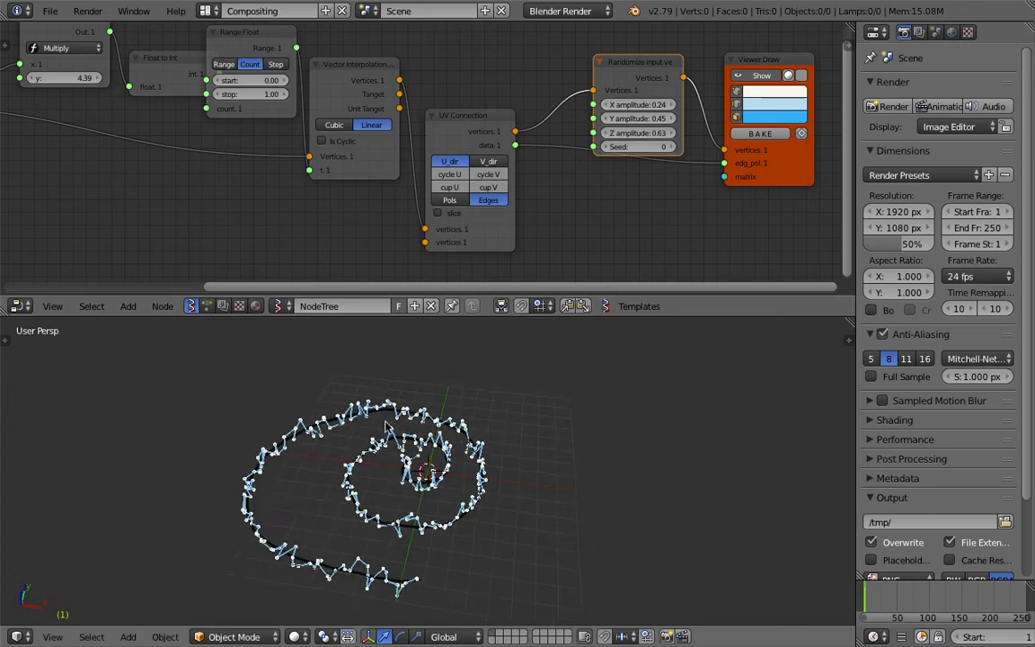
Save the file to the Desktop as sv_growing_metaballs_001.blend
key("ctrl+s")
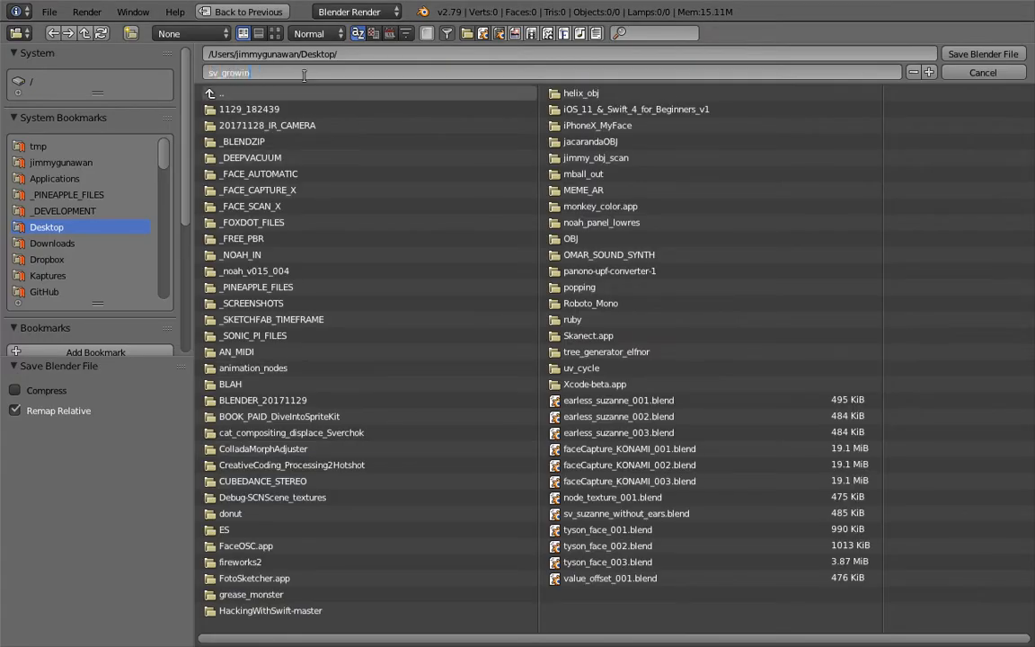
type("01")
key("Return")
left_click(987, 53)
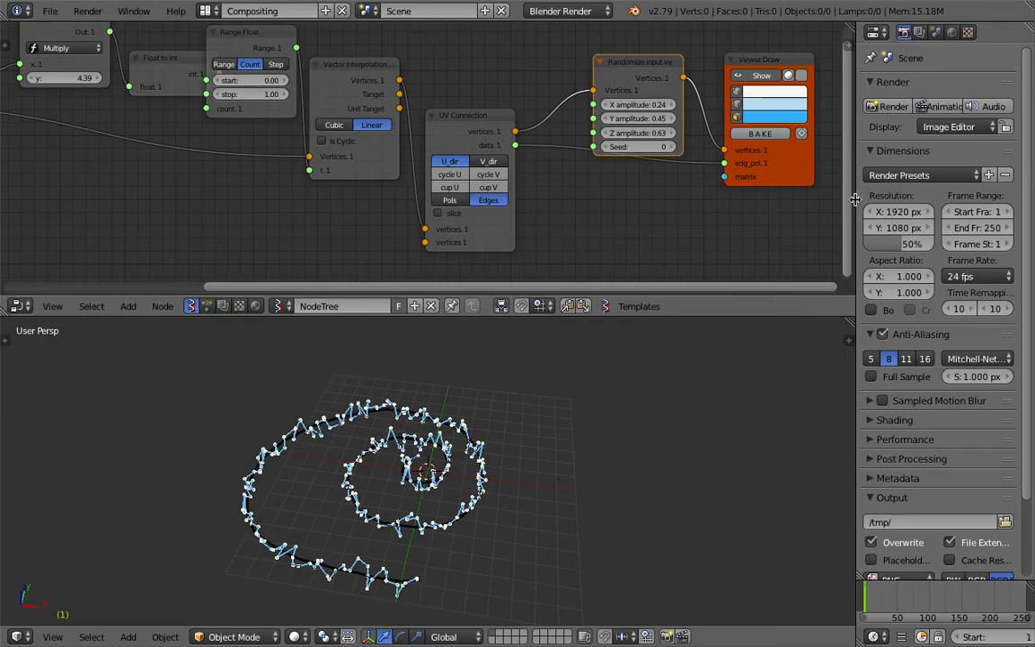
Widen the node editor and 3D view slightly and save over the existing file
left_click_drag(853, 205, 877, 205)
middle_click_drag(785, 173, 716, 163)
left_click_drag(715, 156, 740, 154)
key("ctrl+s")
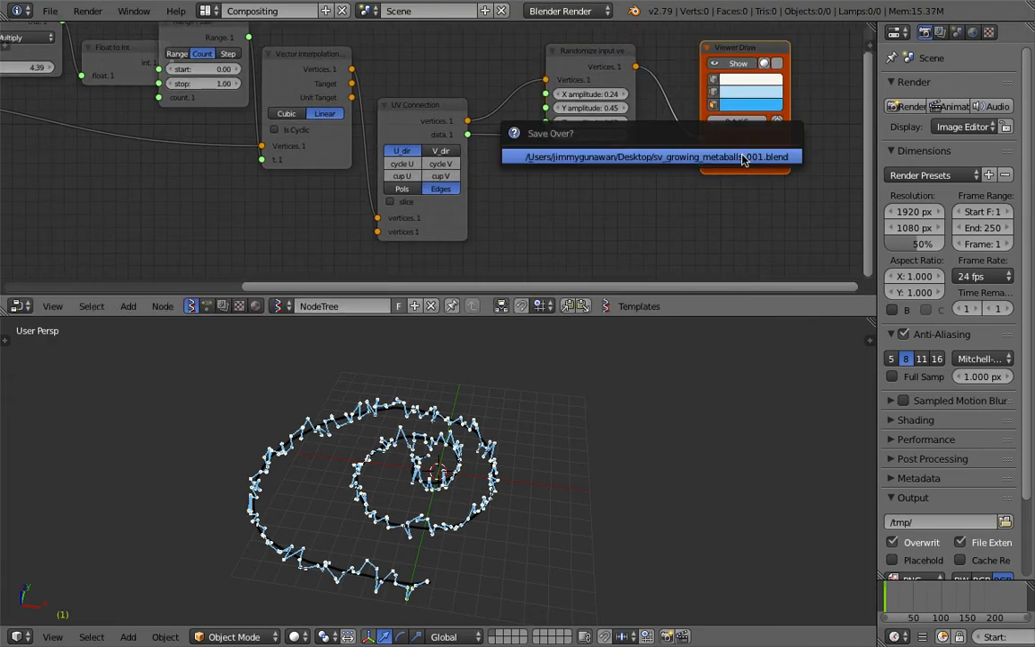
left_click(741, 157)
Set the Randomize input vertices node's X amplitude to 0.36 and Z amplitude to 0.66
middle_click_drag(731, 157, 655, 168)
left_click_drag(656, 168, 680, 166)
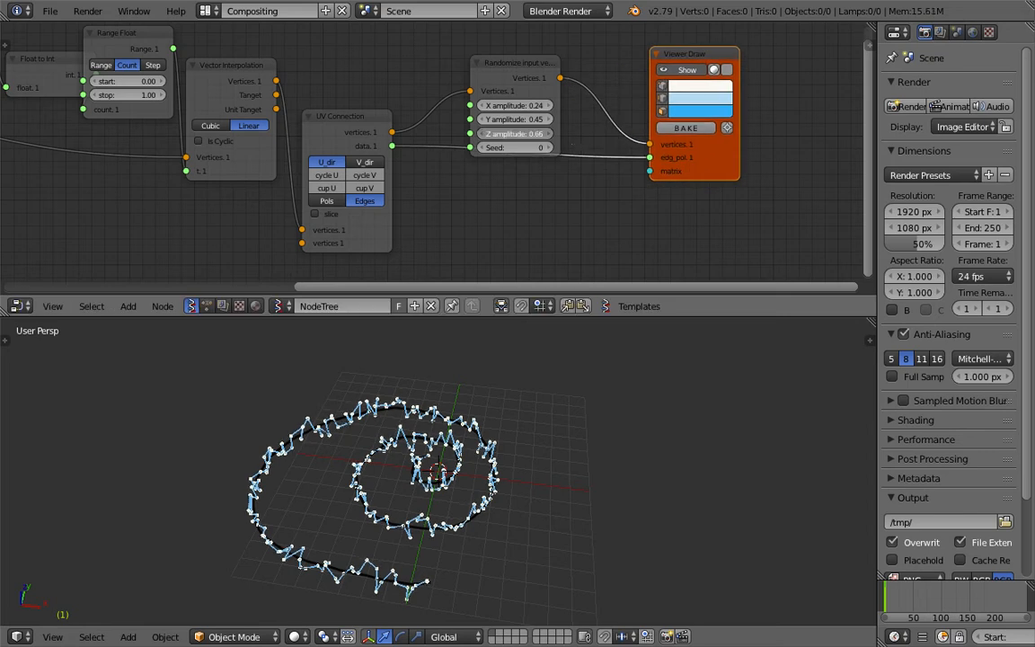
mouse_move(713, 163)
left_mouse_down()
mouse_move(744, 175)
mouse_move(724, 160)
left_mouse_up()
Add a Metaball node below the Viewer Draw node
middle_click_drag(685, 167, 634, 131)
key("shift+a")
left_click(656, 173)
type("meta")
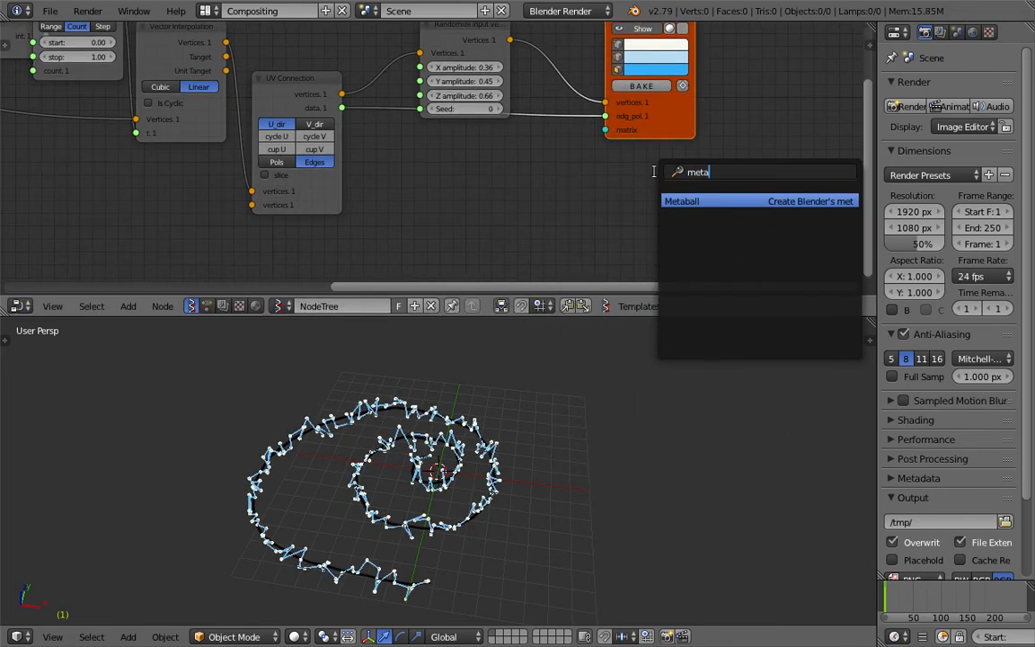
key("Return")
left_click(669, 180)
Connect the randomized Vertices output to the Origins input of the Metaball node
scroll(513, 97, "down", 2)
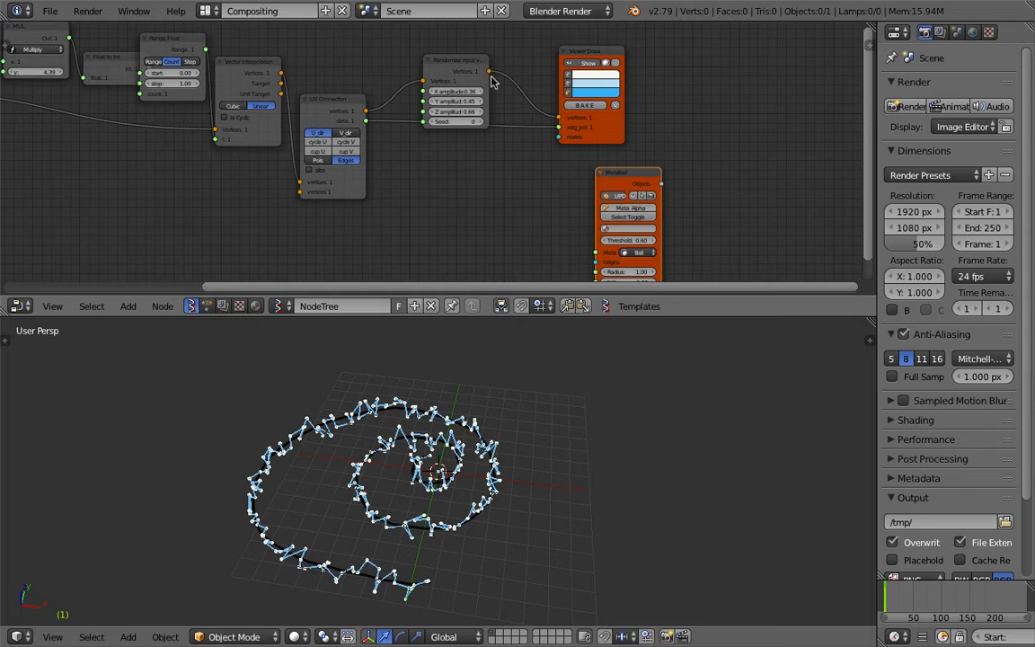
scroll(503, 74, "down", 2)
left_click_drag(498, 59, 576, 178)
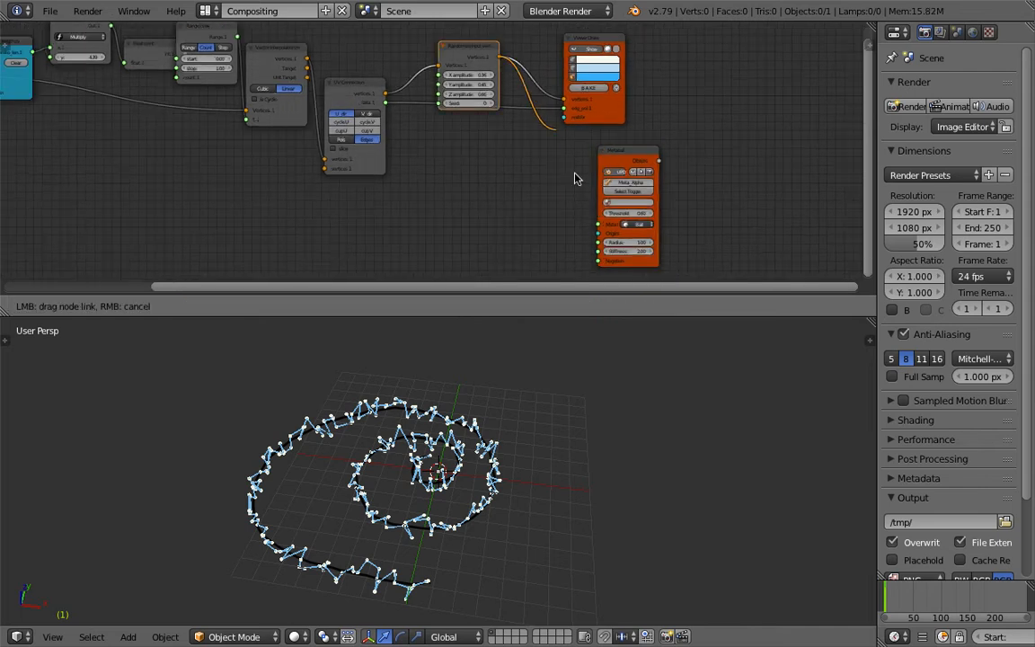
left_click_drag(595, 235, 597, 235)
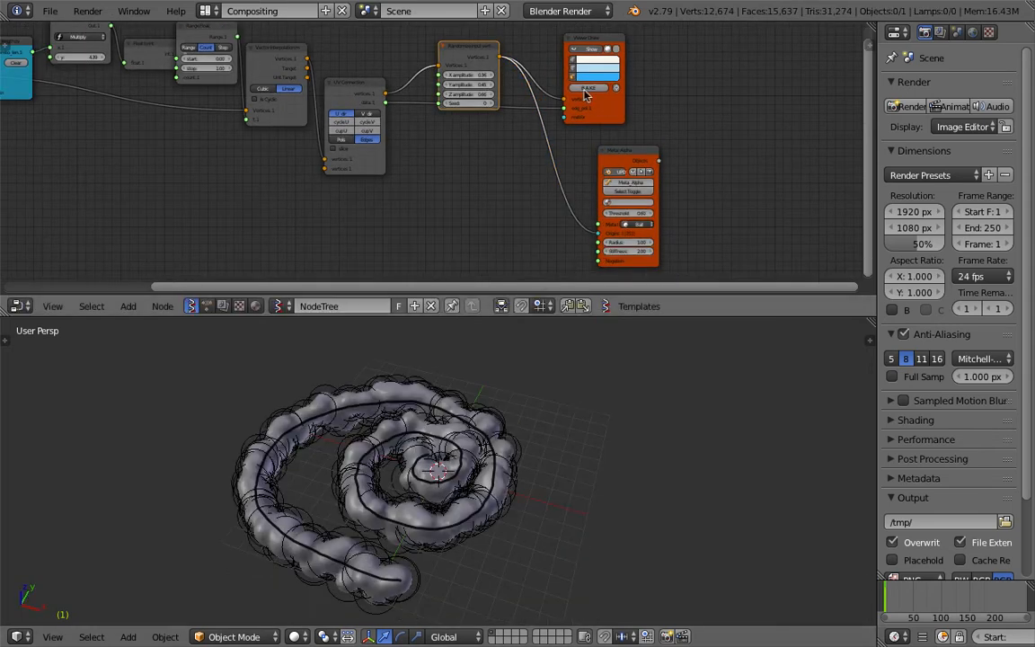
Try different seeds on the Randomize input vertices node and set the seed to 160
scroll(597, 218, "up", 1)
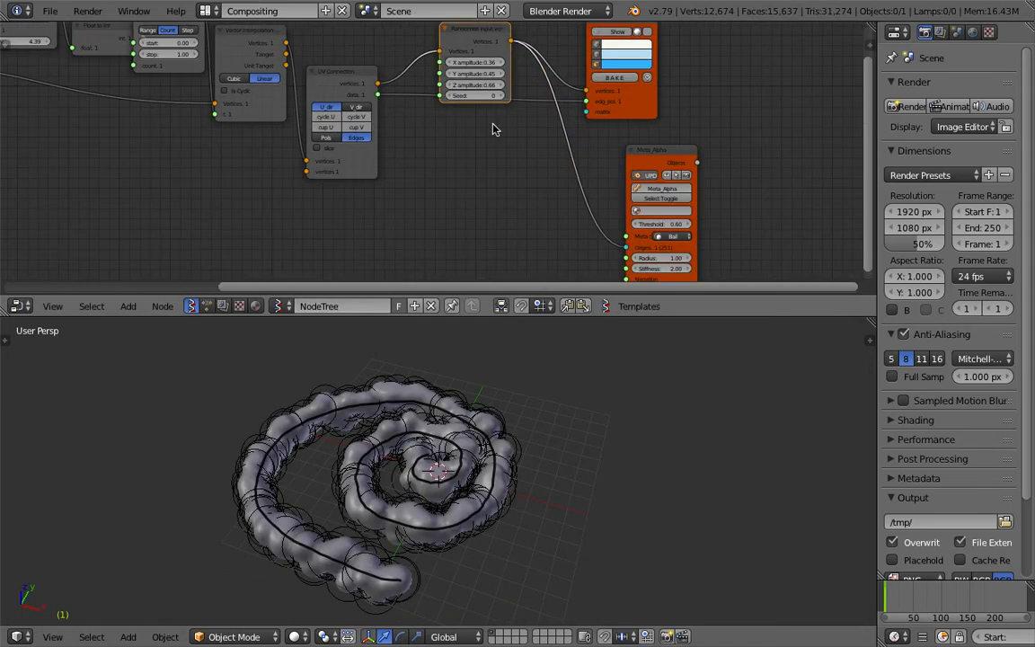
left_click_drag(476, 95, 525, 95)
middle_click_drag(301, 471, 347, 493)
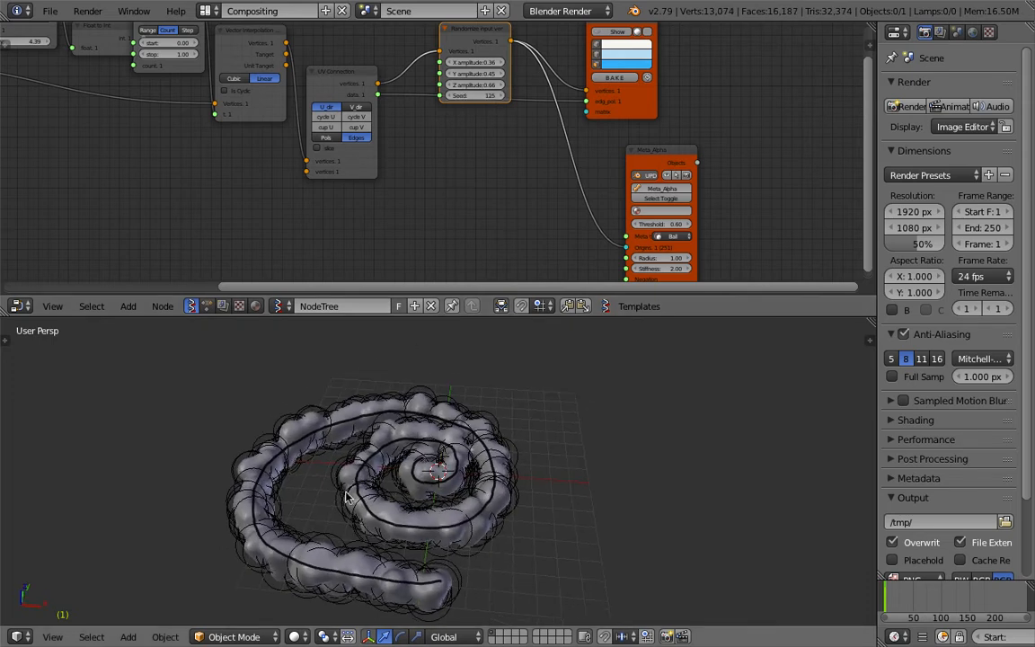
left_click_drag(477, 95, 530, 110)
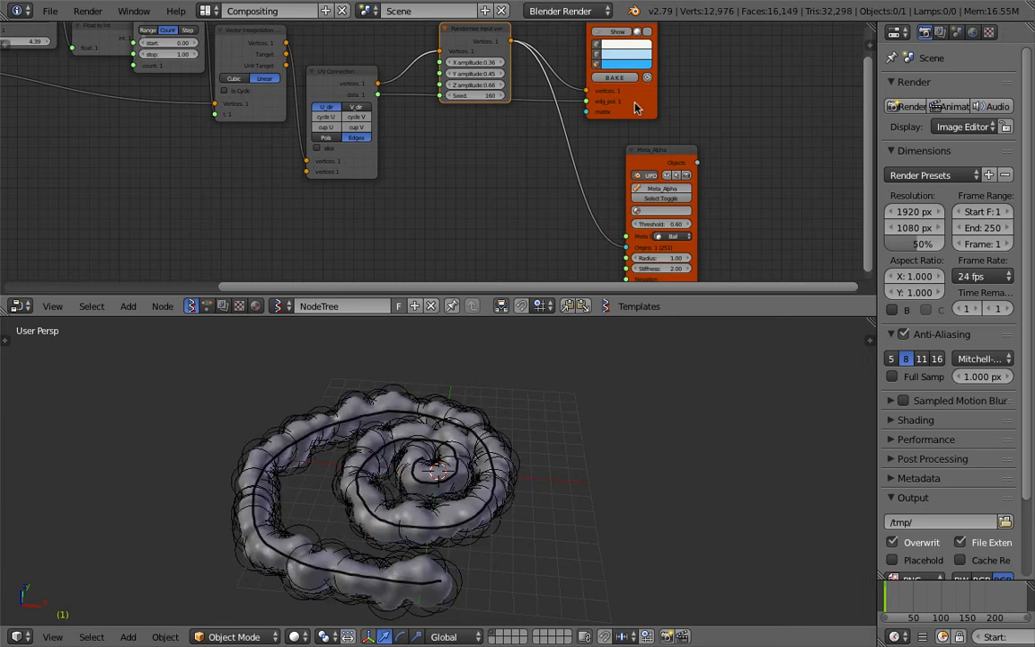
Set the Meta_Alpha node's radius to 0.88 and make the node editor taller
left_click_drag(635, 102, 661, 93)
left_click_drag(665, 151, 622, 123)
middle_click_drag(610, 167, 596, 115)
scroll(596, 115, "up", 5)
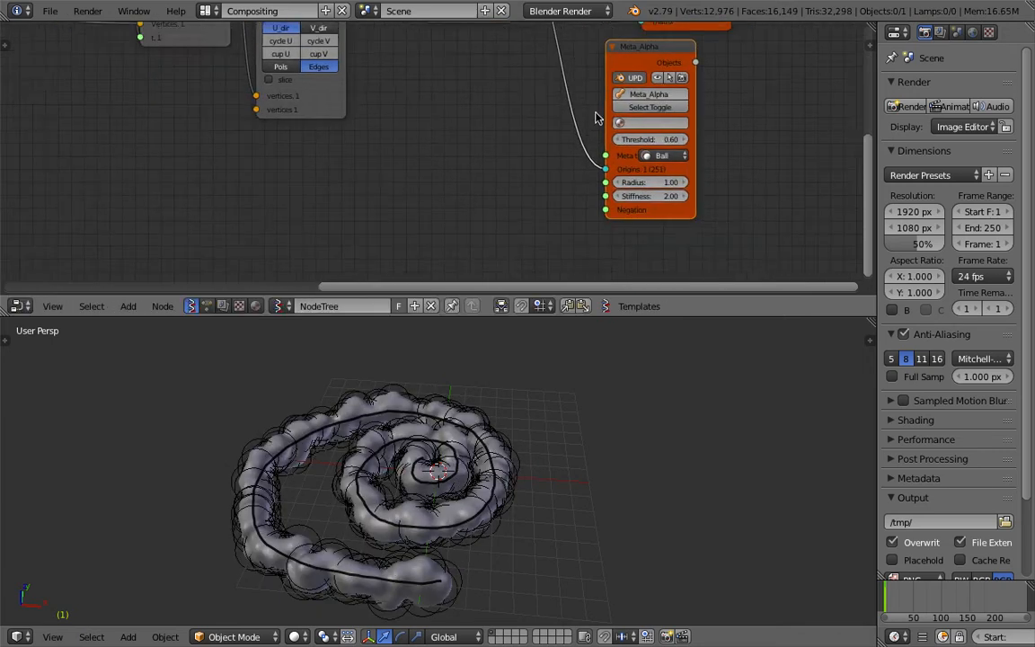
left_click_drag(702, 188, 678, 188)
left_click_drag(707, 316, 718, 370)
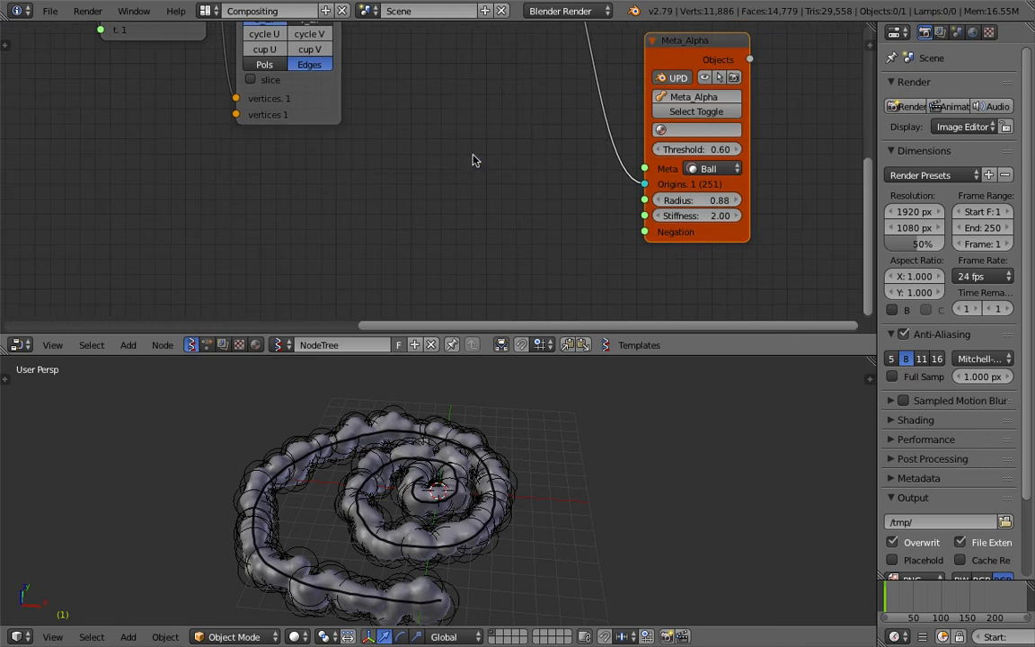
Add a Frame info node, position it below the UV Connection node and widen it slightly
middle_click_drag(487, 161, 485, 156)
key("alt+space")
type("mathframe")
key("Return")
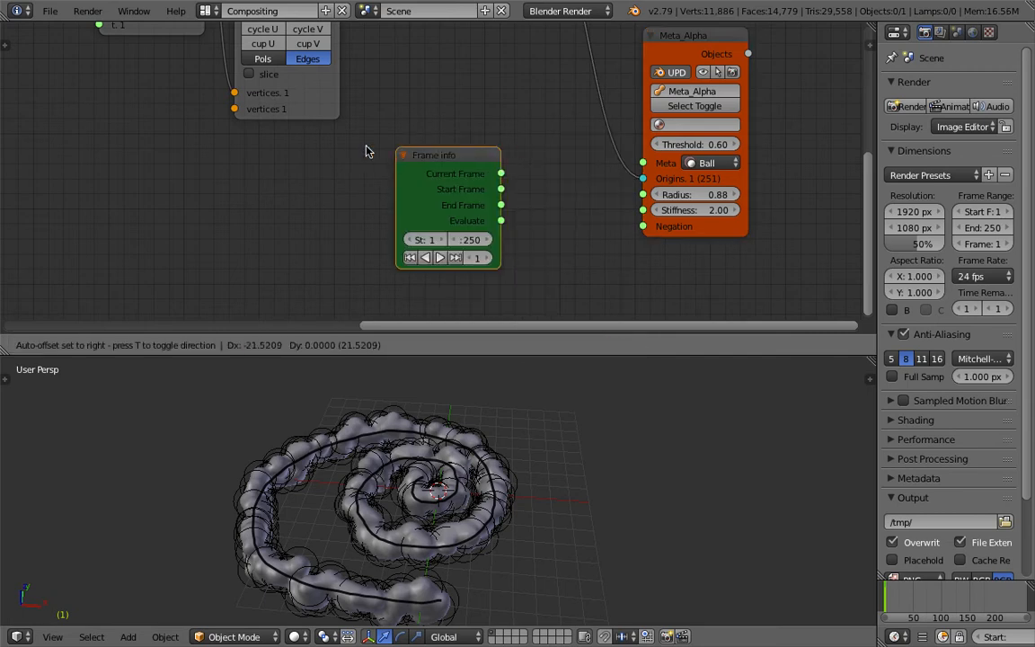
left_click(341, 155)
left_click_drag(366, 175, 398, 157)
left_click_drag(360, 157, 315, 159)
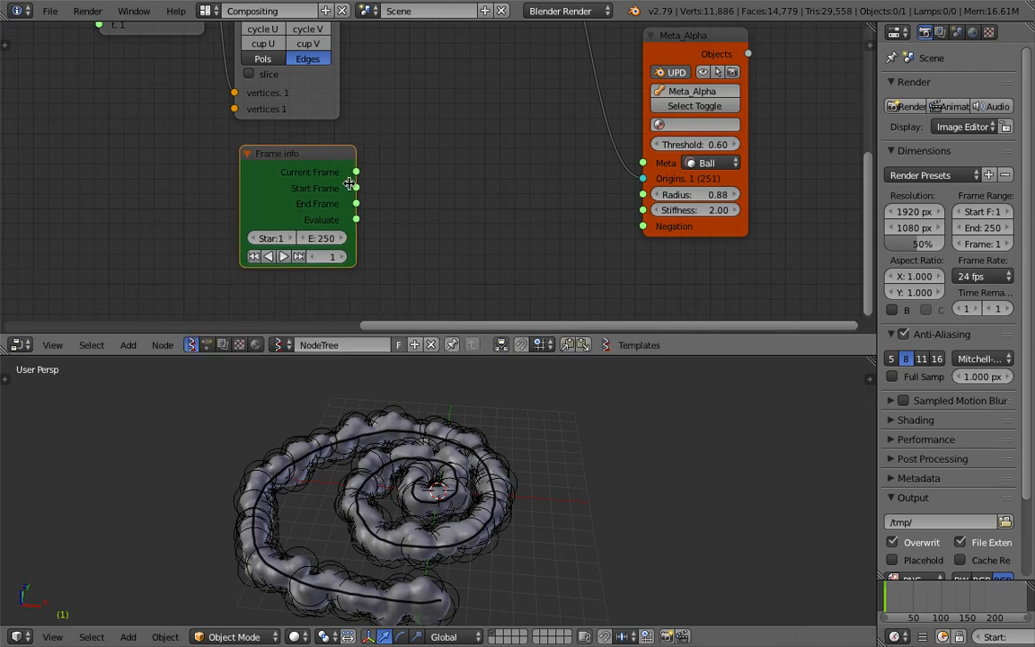
middle_click_drag(349, 184, 291, 175)
middle_click_drag(402, 205, 470, 200)
left_click_drag(365, 164, 312, 163)
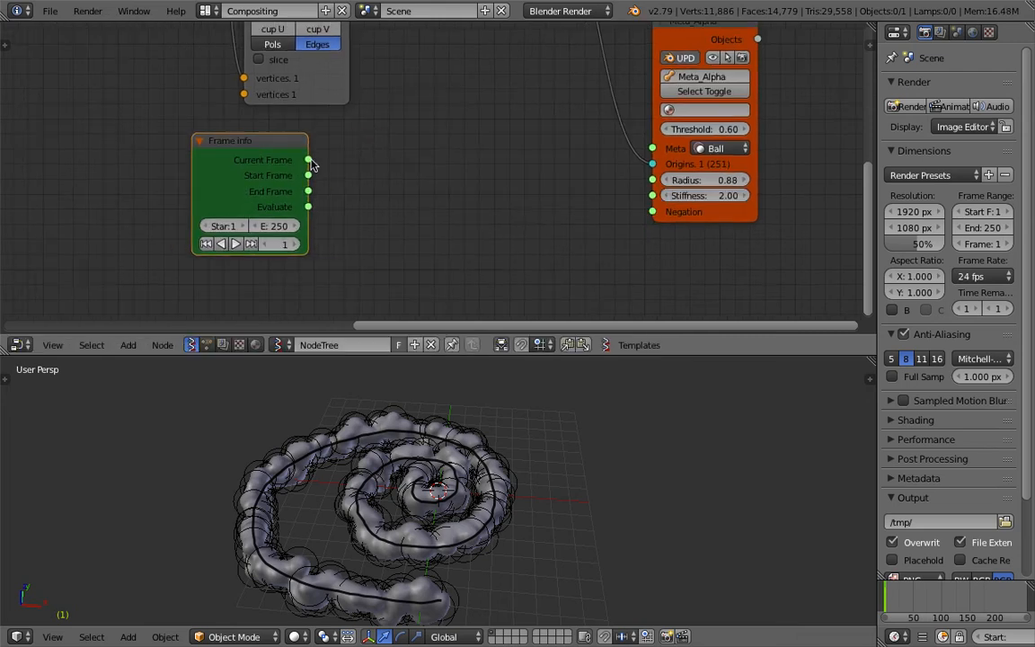
Connect the Frame info node's Current Frame output to the Meta_Alpha Radius input and move the timeline to frame 0
left_click_drag(878, 280, 759, 269)
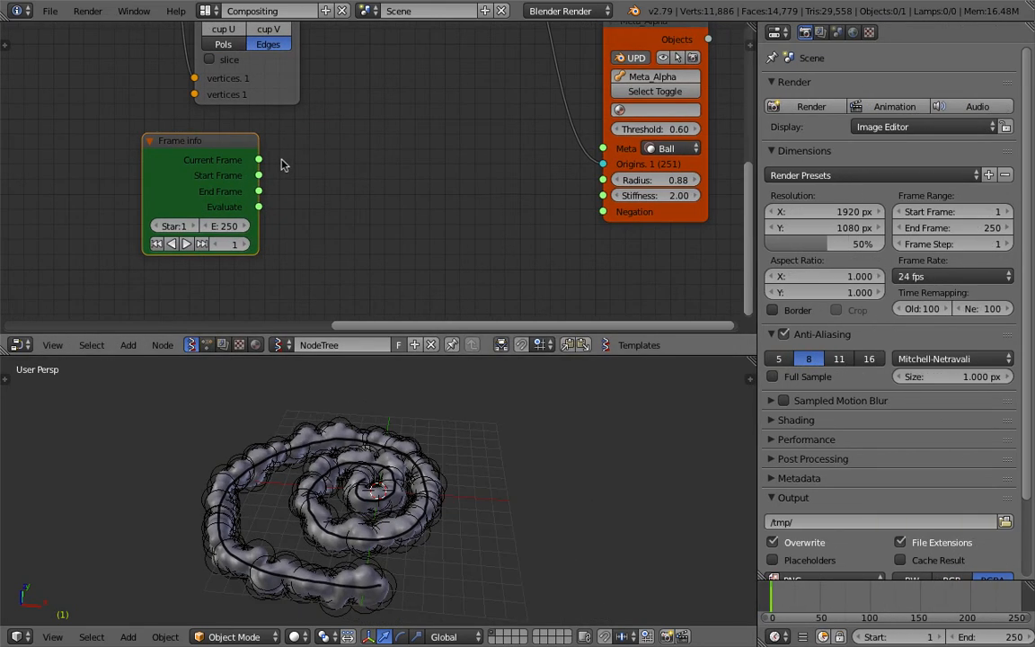
left_click_drag(258, 160, 261, 166)
left_click_drag(427, 154, 601, 180)
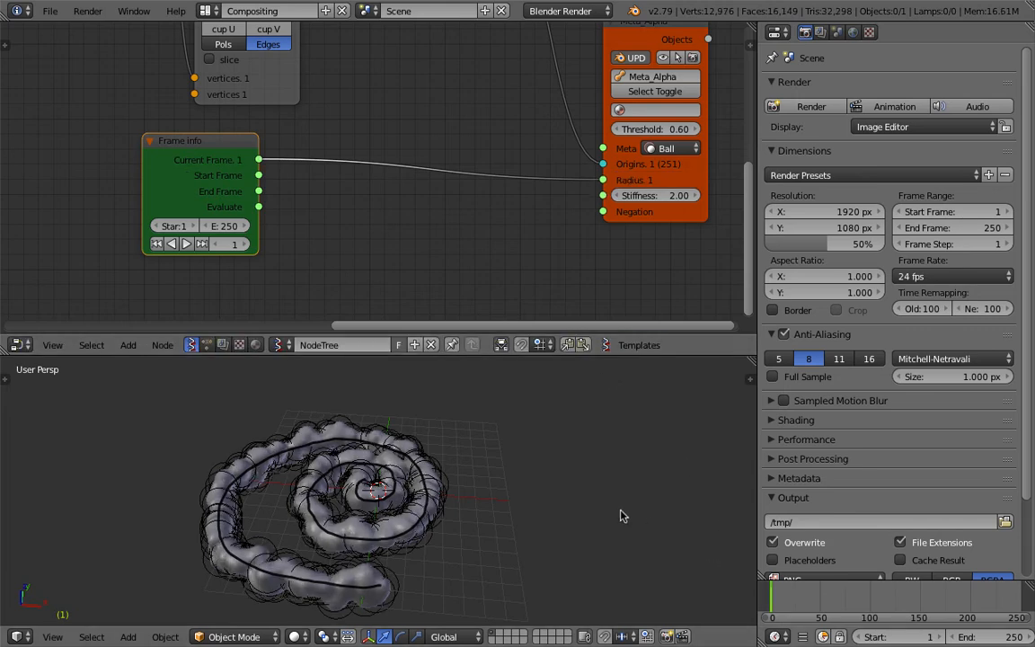
key("Left")
Insert a Map Range node between the Current Frame output and the Meta_Alpha Radius input
middle_click_drag(432, 194, 446, 187)
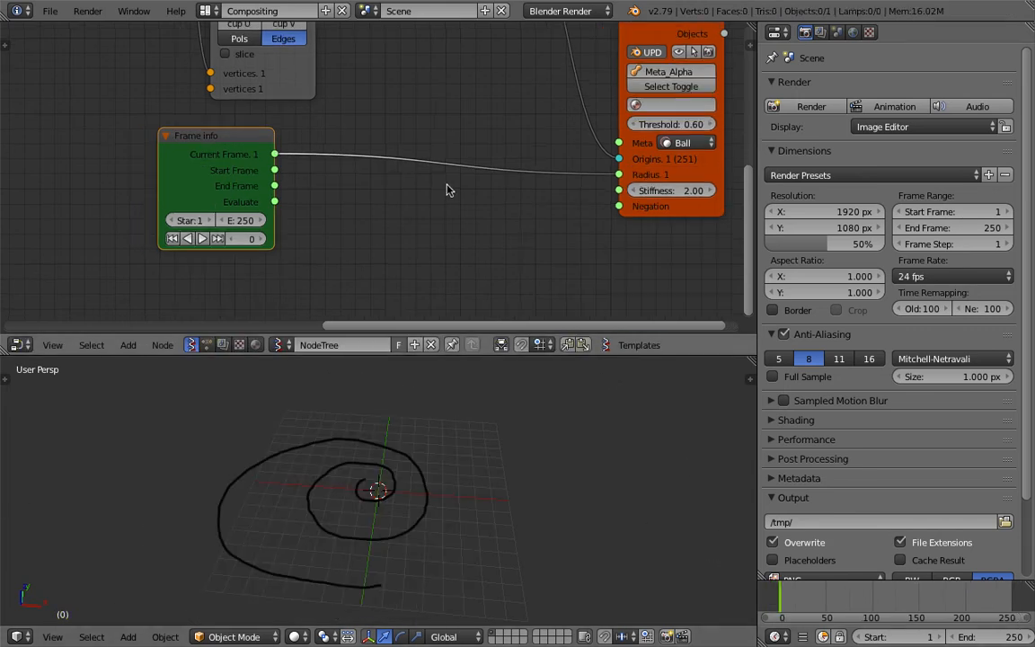
key("shift+a")
left_click(445, 185)
type("map")
key("Down")
key("Return")
left_click(417, 144)
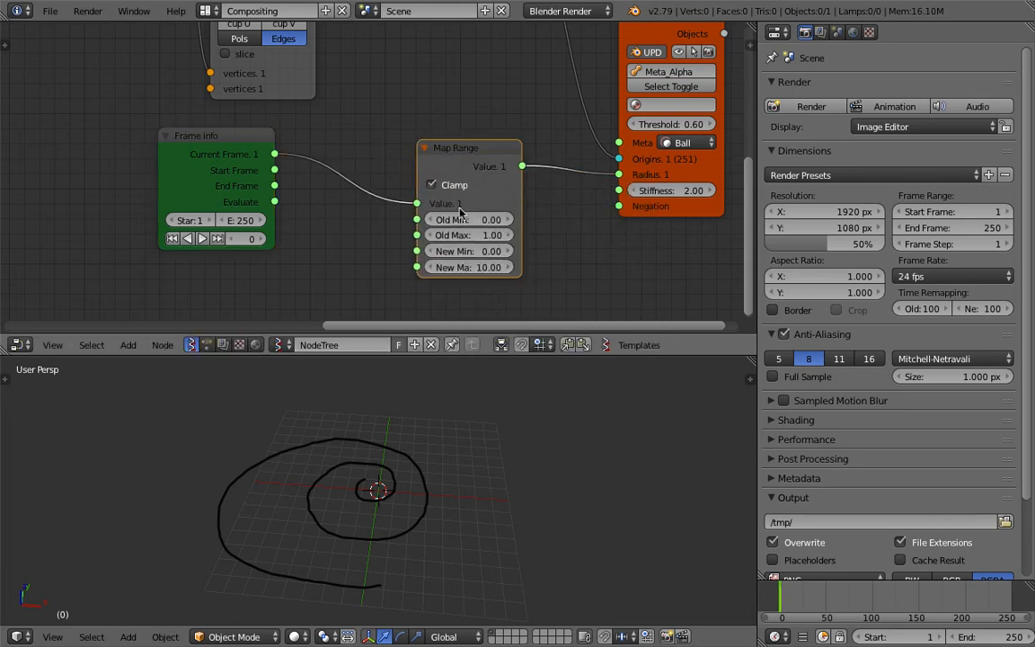
Set the Map Range node's Old Max to 25 and its New Max to 1
left_click(479, 235)
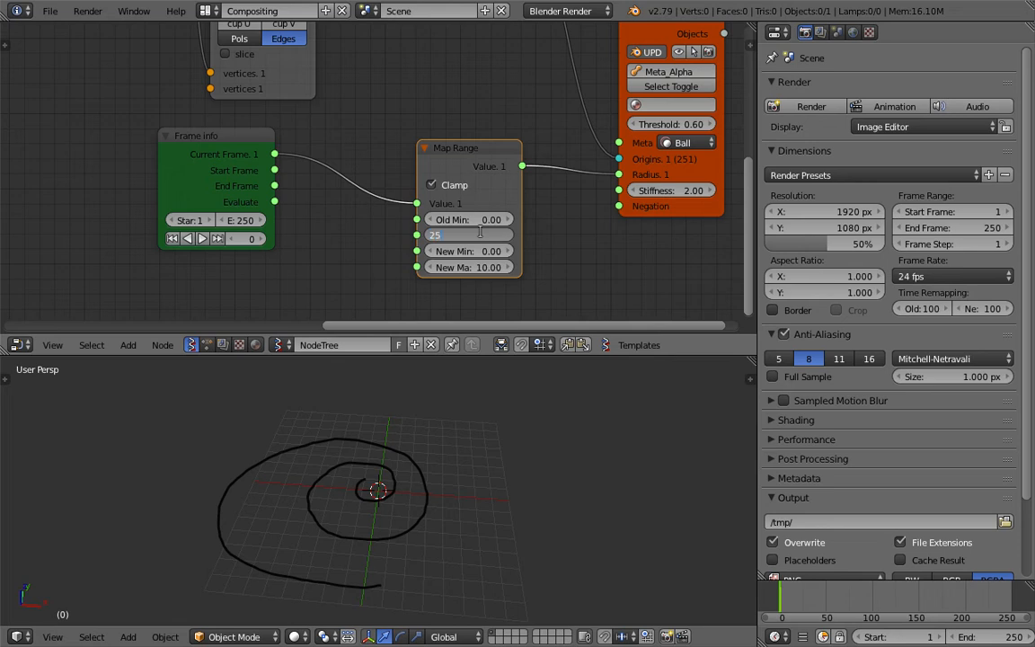
key("Tab")
key("Tab")
type("1")
key("Return")
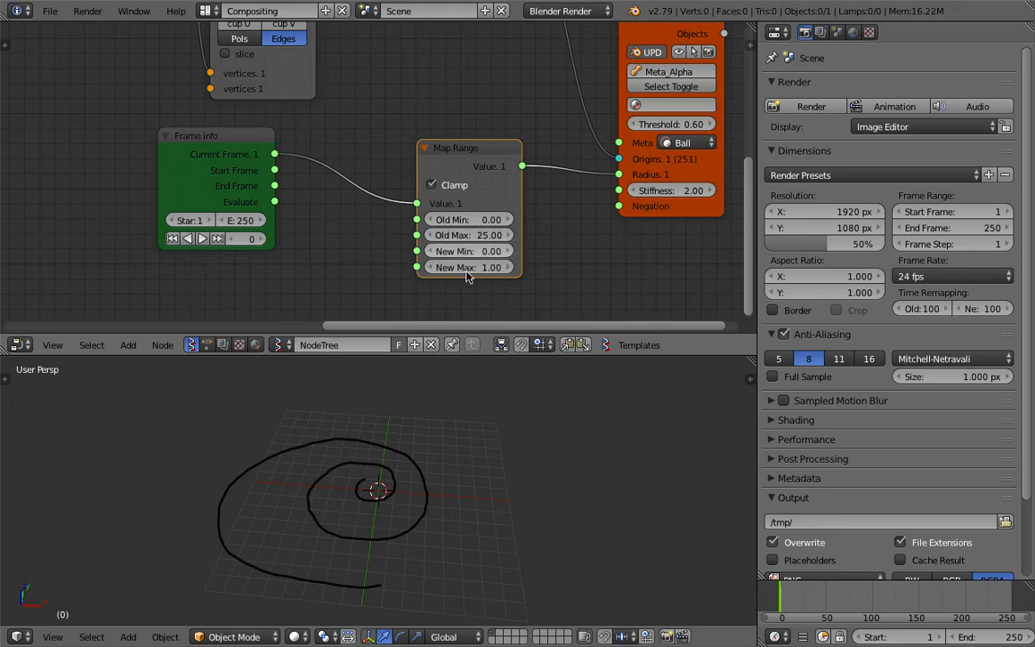
Play the animation to preview the metaballs growing along the spiral
key("alt+a")
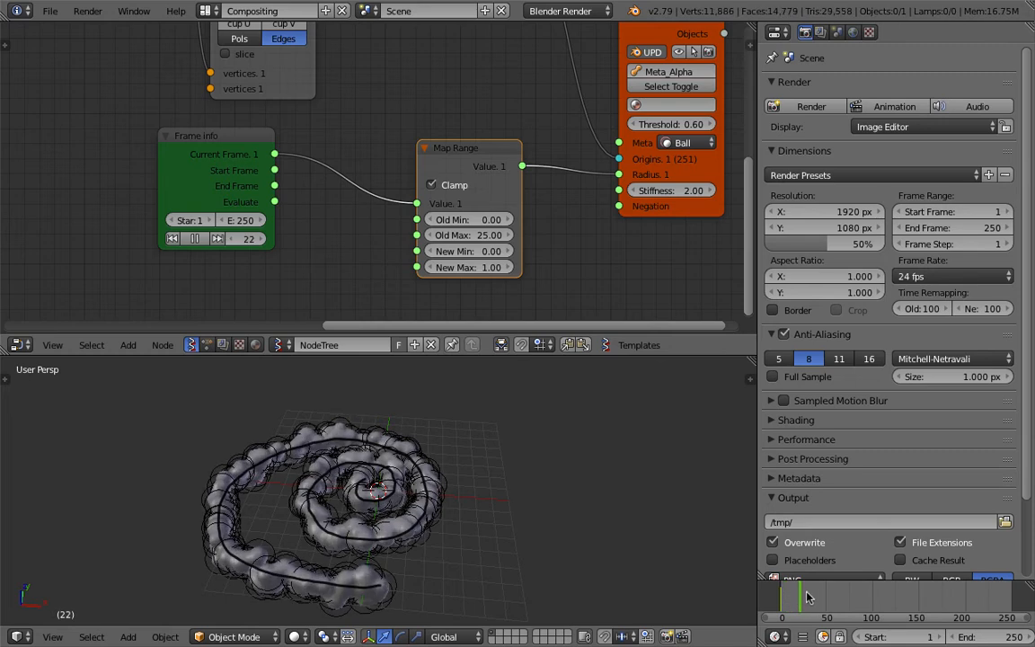
key("Escape")
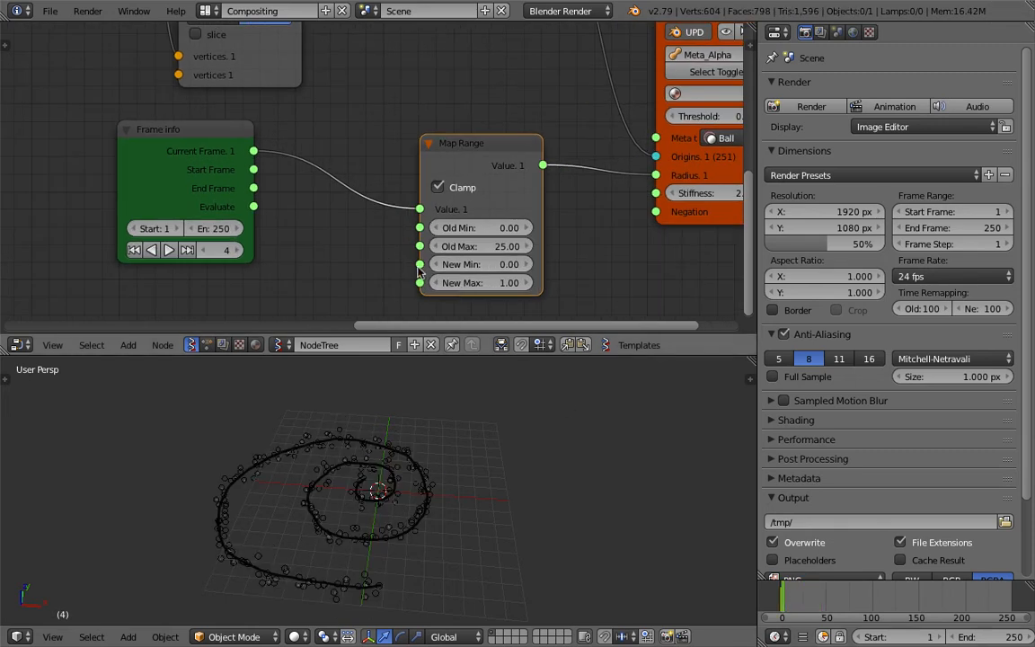
key("alt+a")
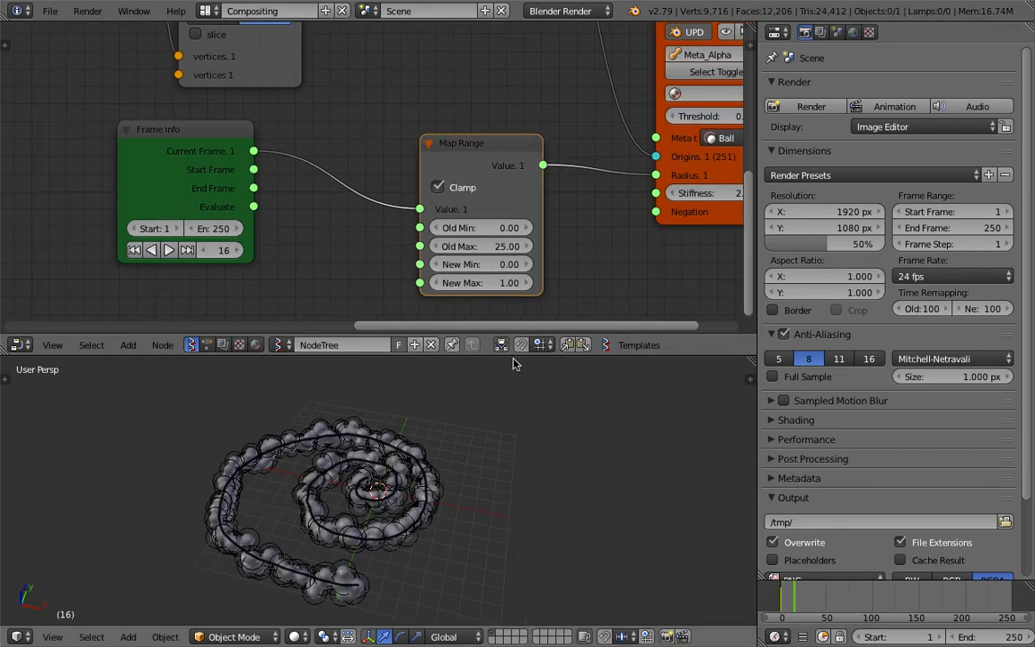
Spread out the Map Range and Frame info nodes away from the Meta_Alpha node and save the file
scroll(479, 168, "up", 1)
left_click_drag(480, 151, 386, 158)
scroll(470, 172, "down", 5)
left_click_drag(244, 136, 203, 148)
key("ctrl+s")
left_click(188, 149)
Scrub the timeline from the first frames to frame 24 to check how the metaball radius grows
left_click_drag(784, 601, 795, 603)
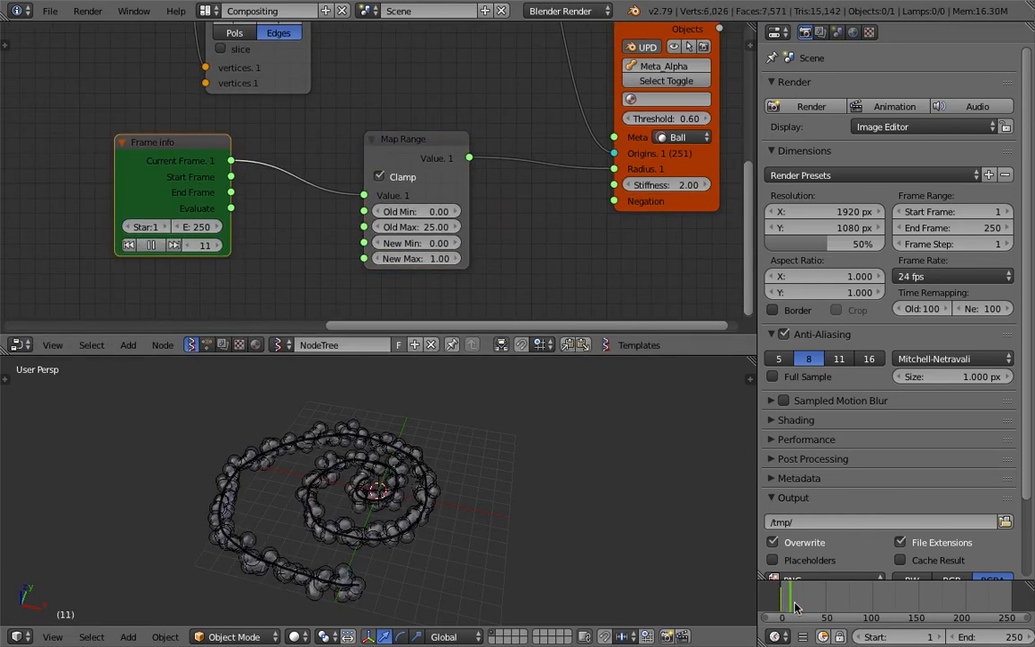
scroll(175, 159, "up", 1)
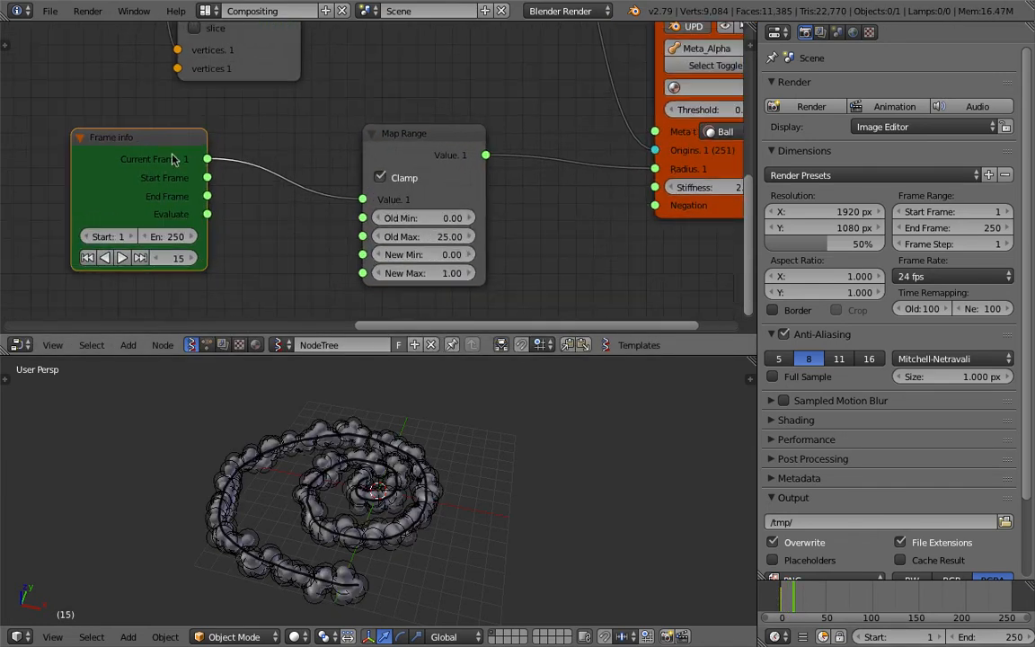
left_click_drag(151, 158, 109, 152)
middle_click_drag(111, 154, 156, 150)
left_click_drag(780, 601, 804, 601)
scroll(424, 492, "down", 2)
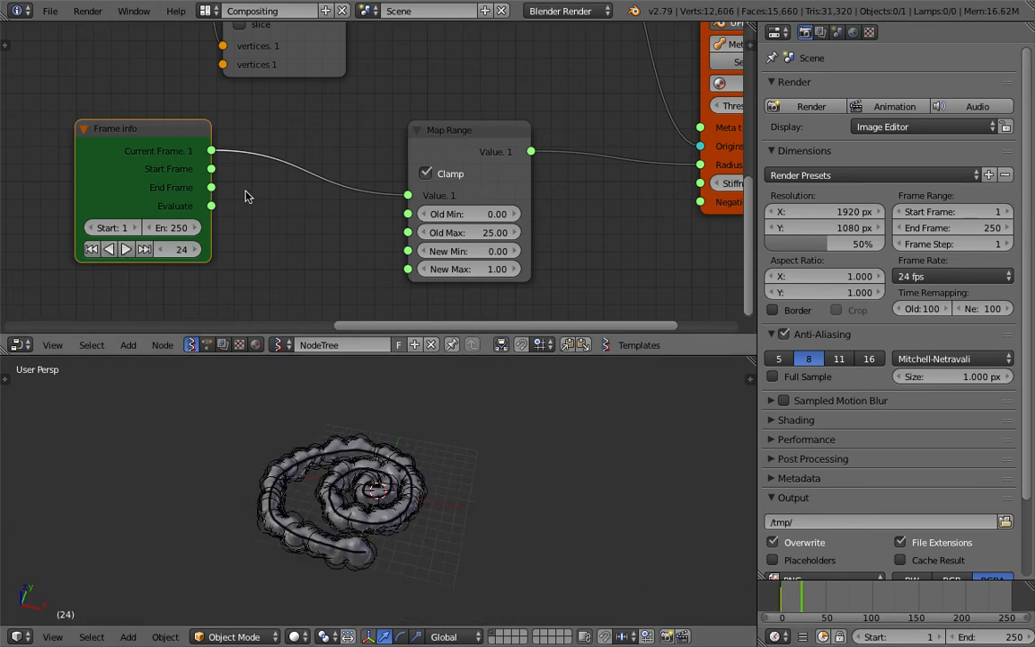
Make room beside the Frame info node and insert a Math node between its Current Frame output and the Map Range node
middle_click_drag(247, 194, 271, 190)
left_click_drag(195, 126, 122, 122)
middle_click_drag(206, 192, 227, 171)
key("alt+space")
type("math")
key("Down")
key("Down")
key("Return")
left_click(253, 123)
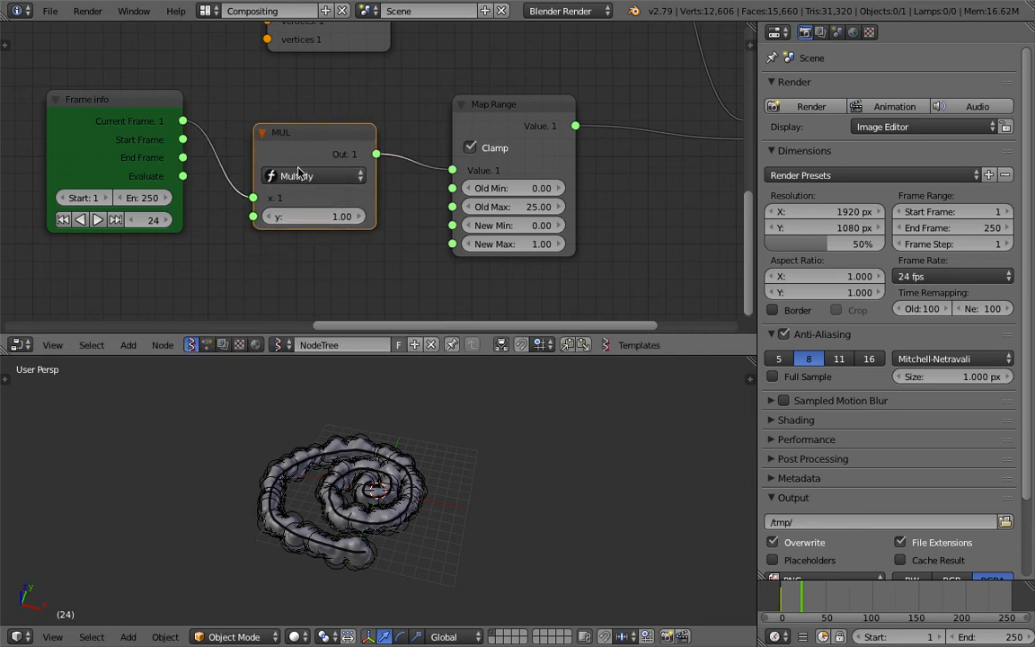
Switch the Math node's function to Add and space it evenly between the Frame info and Map Range nodes
left_click(315, 176)
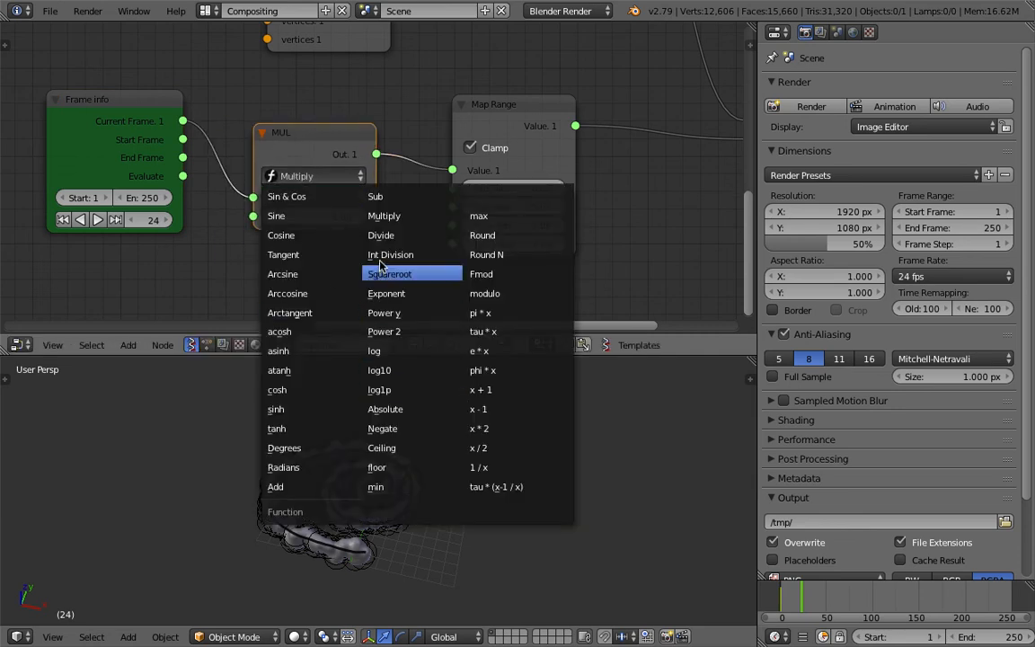
left_click(310, 487)
scroll(305, 180, "down", 1)
middle_click_drag(259, 143, 336, 131)
left_click_drag(368, 133, 374, 125)
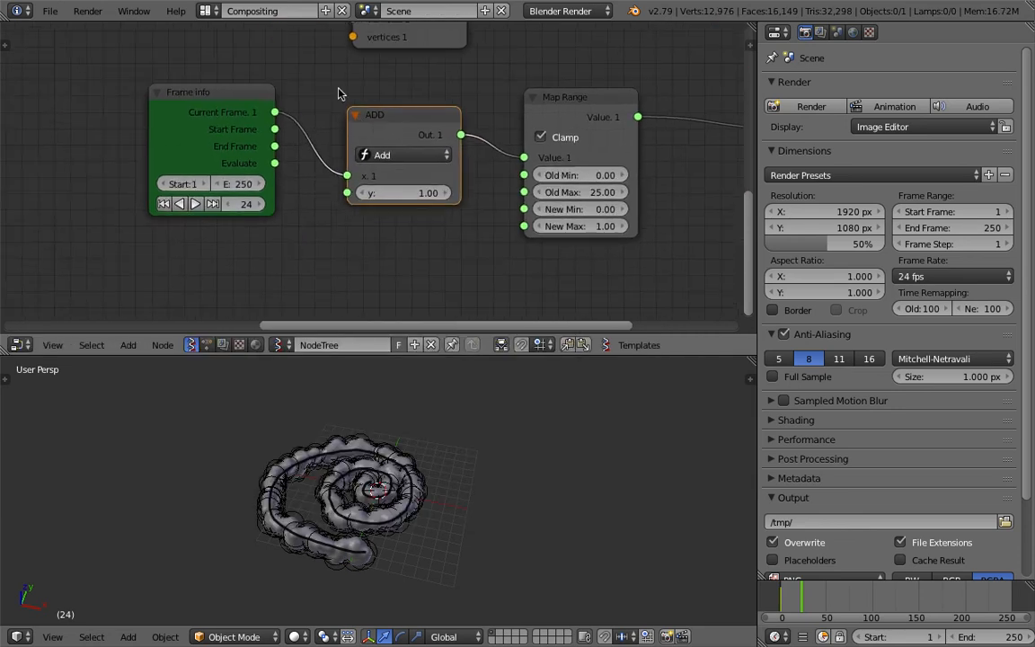
left_click_drag(232, 99, 213, 98)
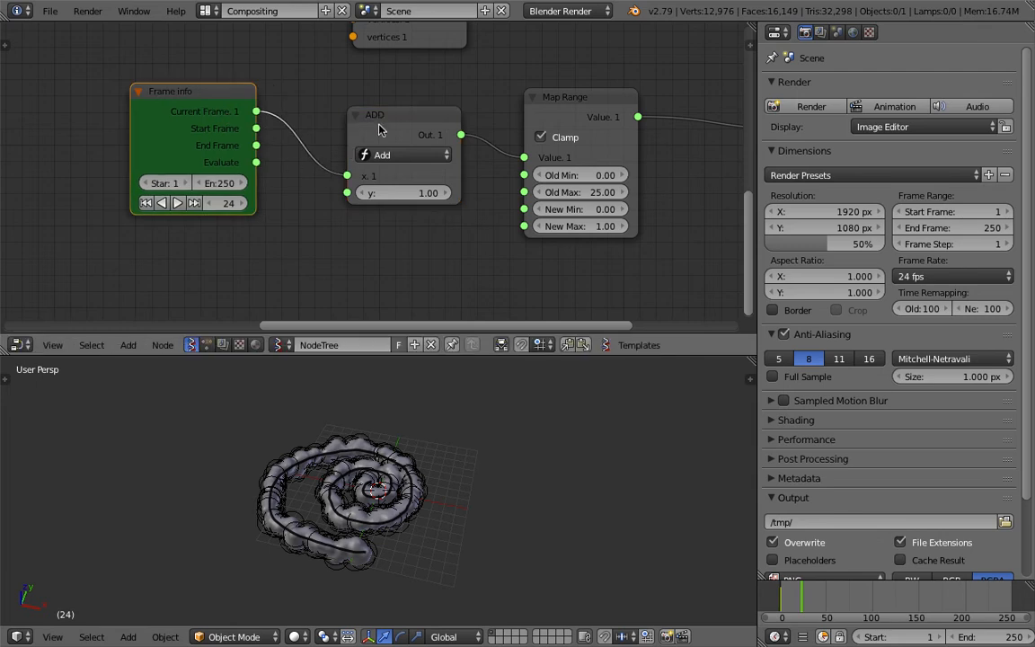
left_click_drag(378, 131, 382, 111)
middle_click_drag(313, 229, 365, 197)
key("alt+space")
type("rang")
key("Down")
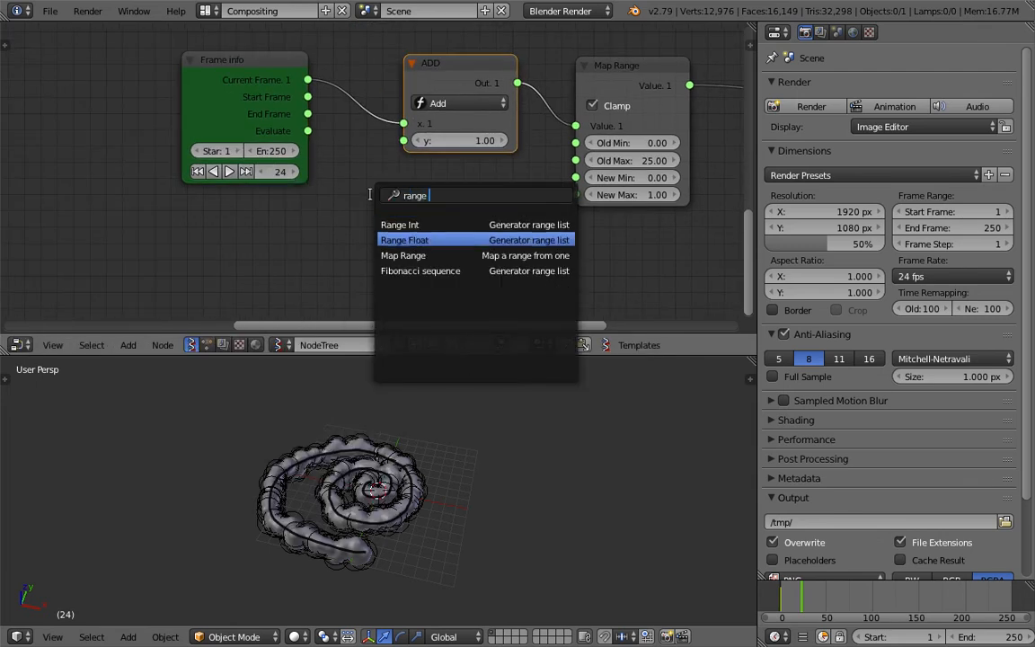
key("Up")
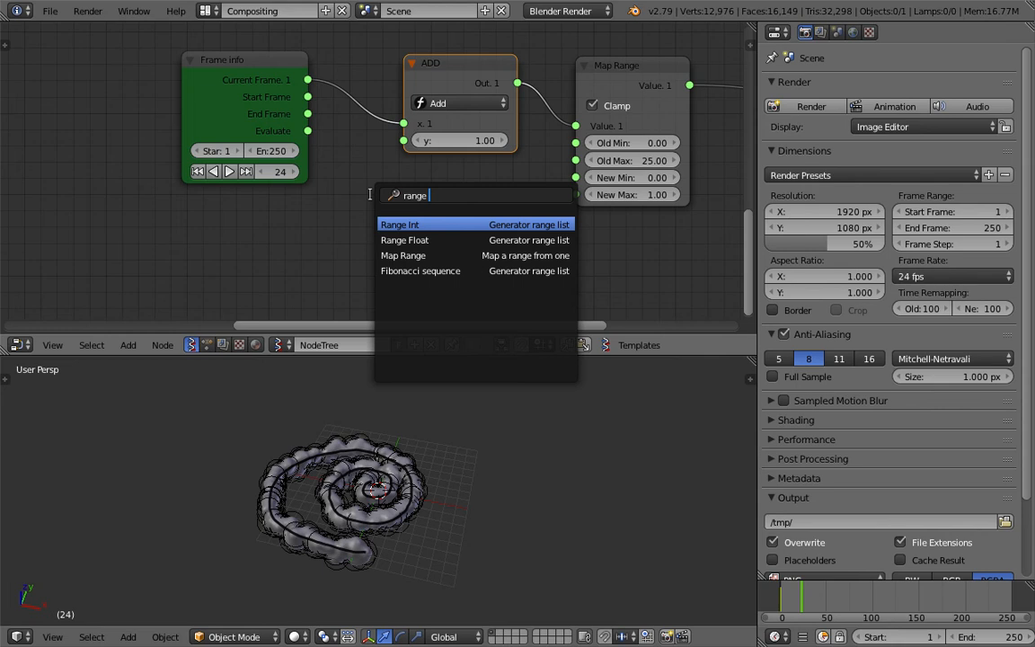
key("Return")
left_click(276, 196)
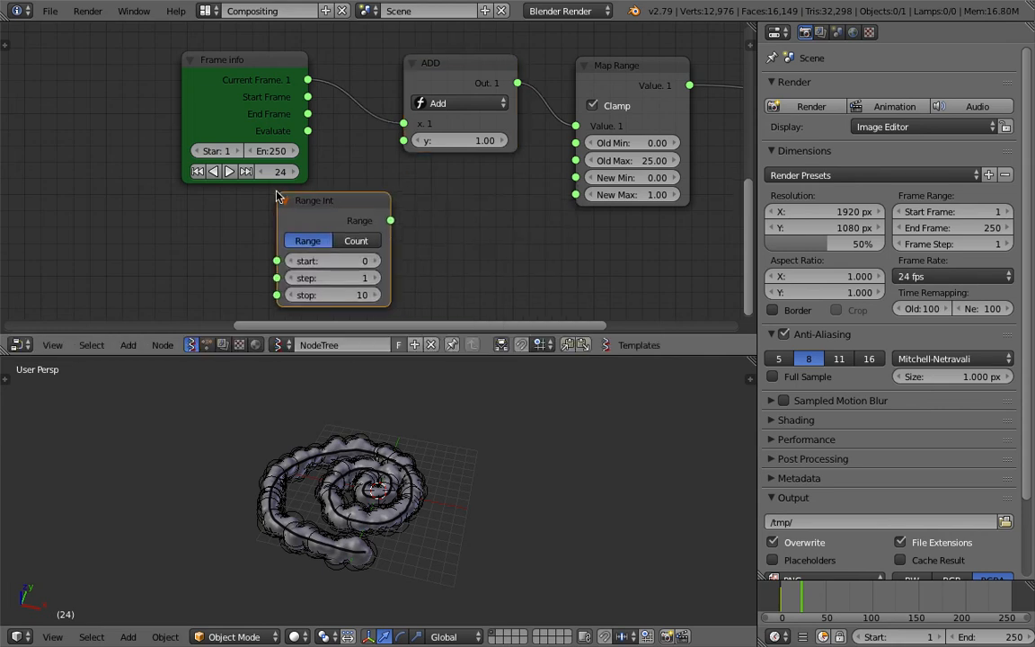
middle_click_drag(334, 204, 314, 185)
left_click_drag(318, 185, 282, 188)
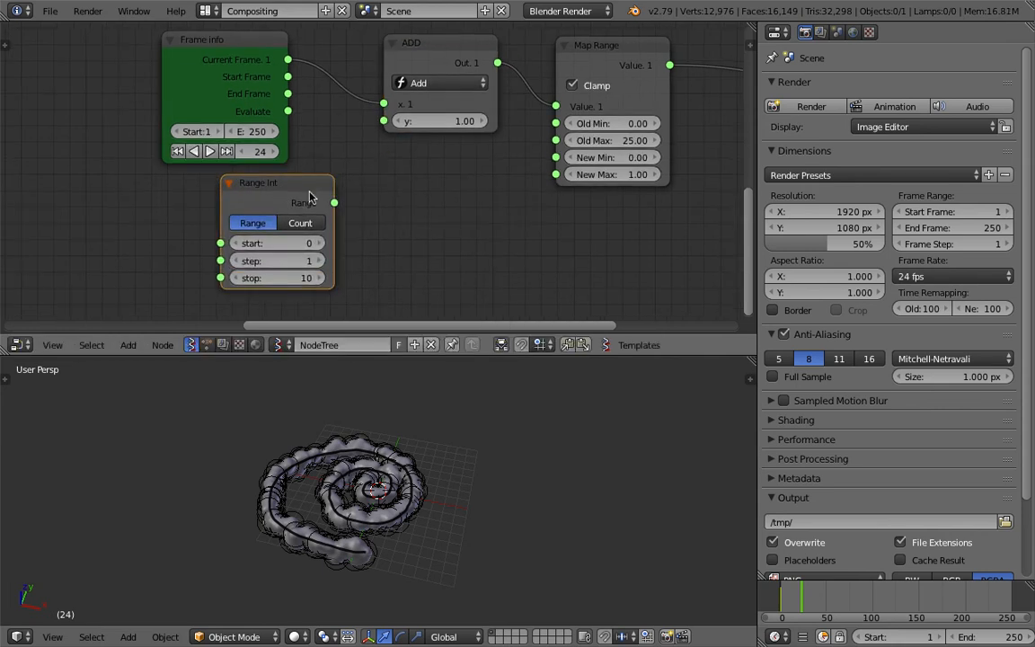
key("x")
Add a Range Float node below the Frame info node and set it to Count mode
key("alt+space")
type("range f")
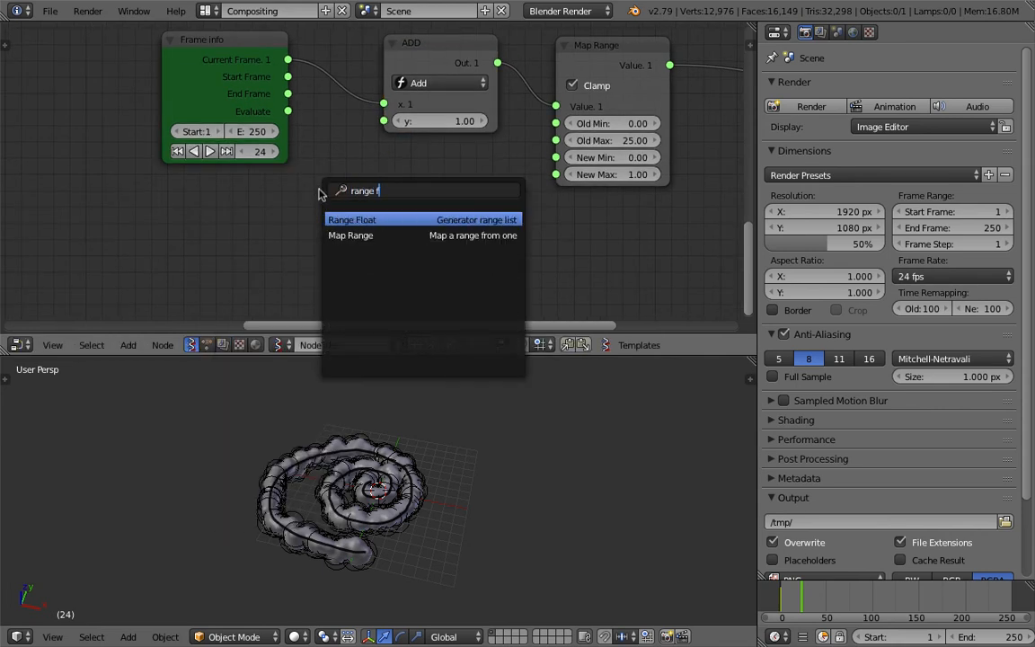
key("Return")
left_click(256, 199)
left_click(296, 231)
scroll(370, 228, "down", 2)
mouse_move(397, 222)
middle_mouse_down()
mouse_move(370, 228)
mouse_move(401, 224)
middle_mouse_up()
Connect the Range Float node's Range output to the Add node's y input and save the file
middle_click_drag(393, 144, 409, 273)
middle_click_drag(371, 175, 352, 97)
middle_click_drag(350, 216, 349, 120)
scroll(333, 144, "up", 1)
left_click_drag(271, 186, 324, 159)
scroll(282, 203, "up", 2)
left_click_drag(342, 128, 340, 123)
middle_click_drag(273, 216, 293, 209)
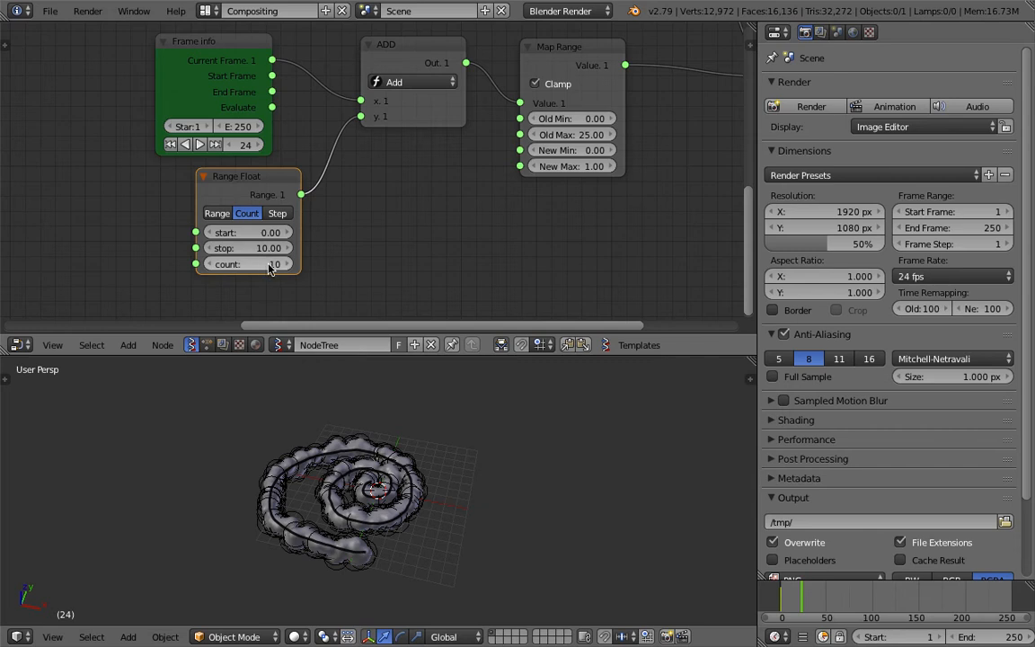
middle_click_drag(382, 209, 389, 217)
key("ctrl+s")
left_click(391, 221)
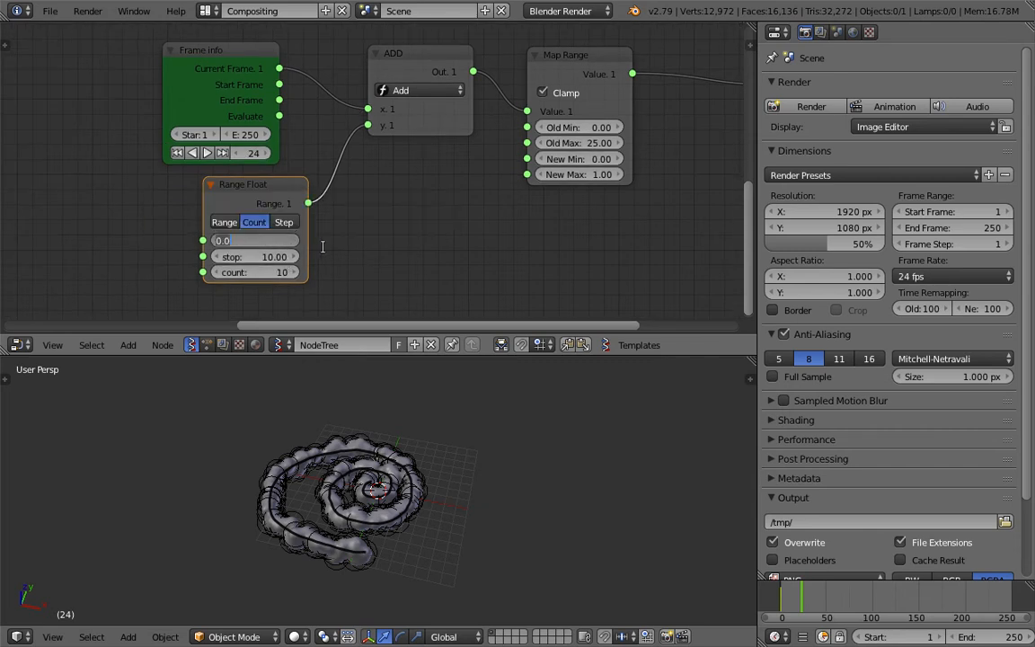
Set the Range Float node's start to -100, stop to 0 and count to 100
key("Tab")
type("0")
key("Return")
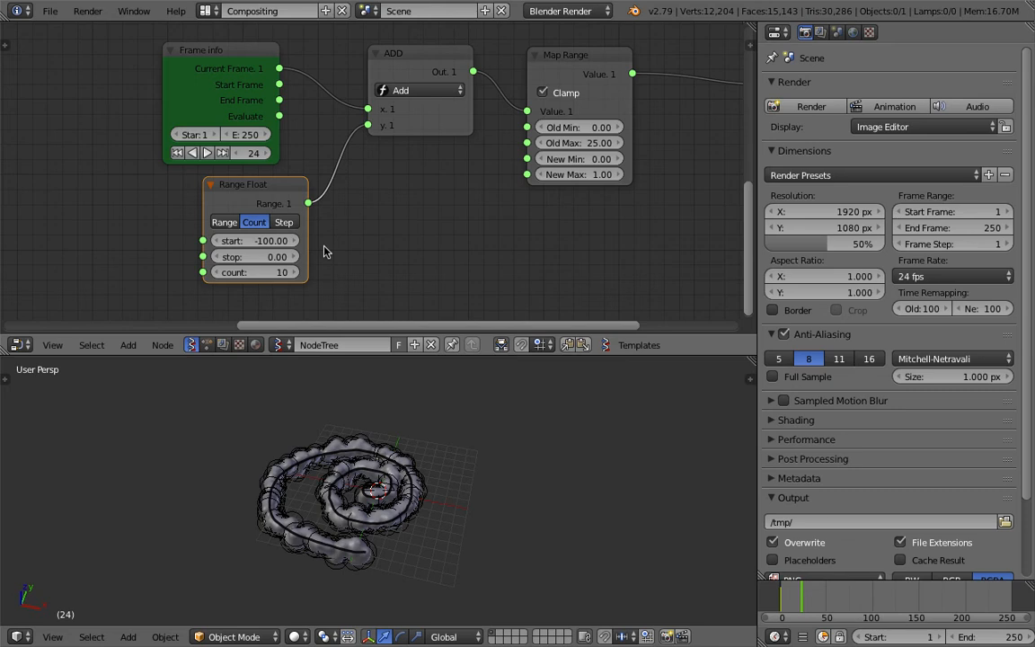
scroll(323, 246, "up", 1)
left_click(264, 279)
type("10")
key("Return")
Rearrange the Frame info, Range Float and Add nodes into a compact group with the Add node beside the other two
mouse_move(363, 235)
middle_mouse_down()
mouse_move(371, 227)
mouse_move(323, 255)
mouse_move(348, 231)
middle_mouse_up()
scroll(372, 225, "up", 2)
scroll(348, 232, "down", 2)
left_click_drag(232, 187, 193, 185)
left_click_drag(356, 115, 316, 119)
scroll(384, 151, "up", 1)
middle_click_drag(383, 151, 396, 150)
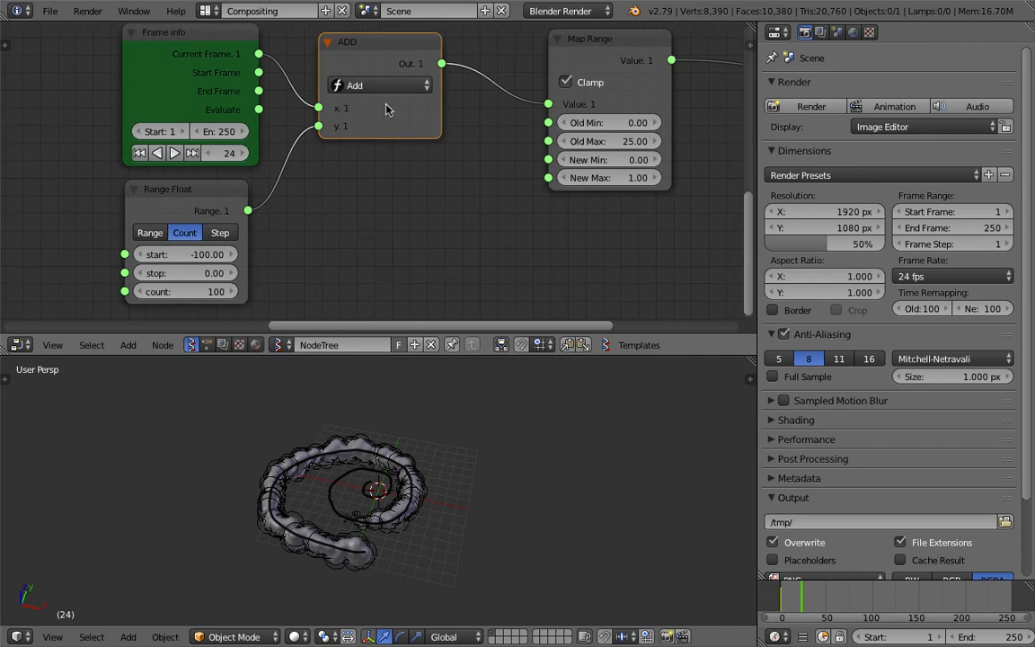
scroll(389, 113, "down", 1)
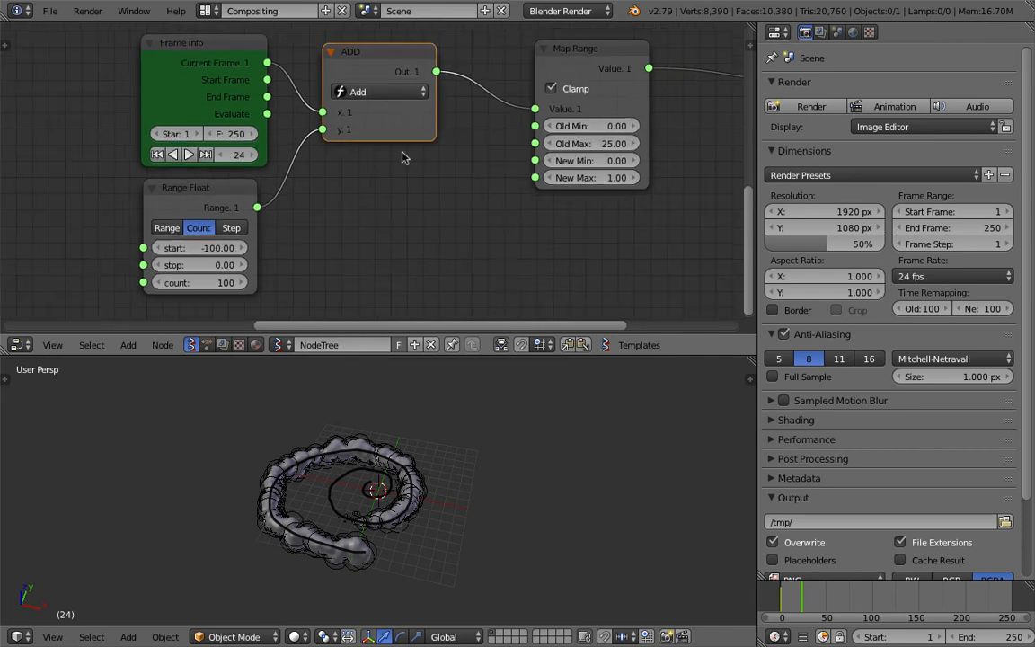
left_click(216, 110)
left_click(217, 189)
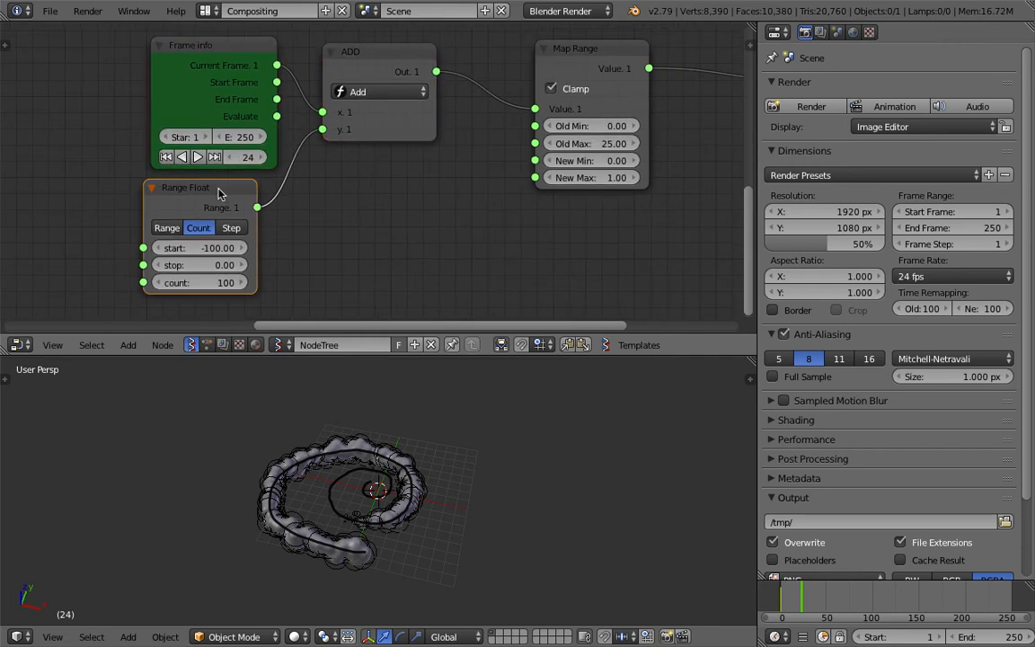
left_click_drag(223, 199, 235, 199)
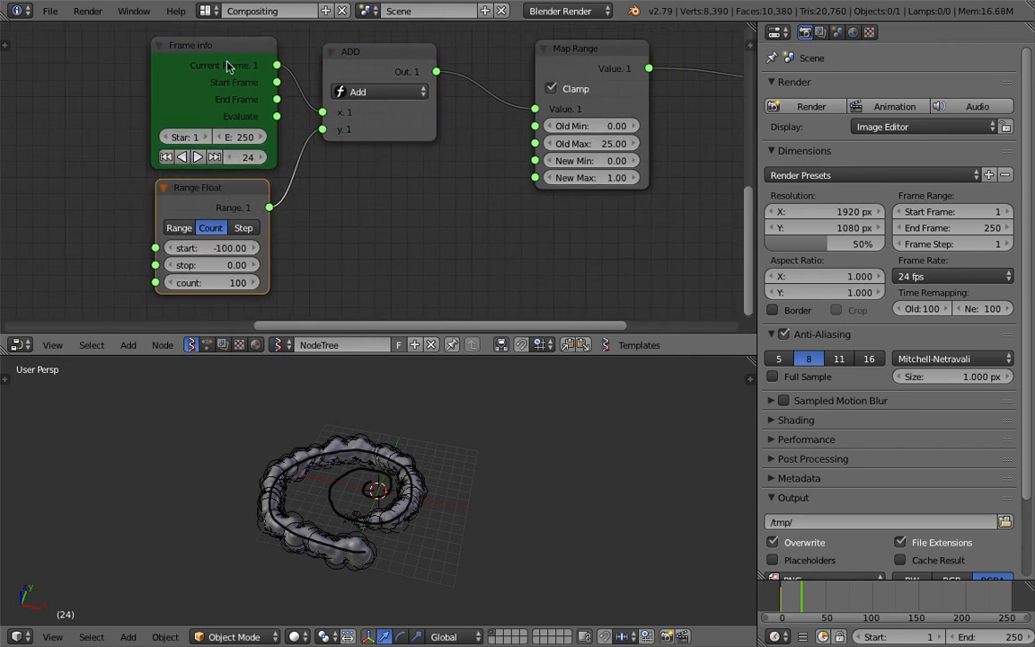
left_click_drag(355, 66, 350, 93)
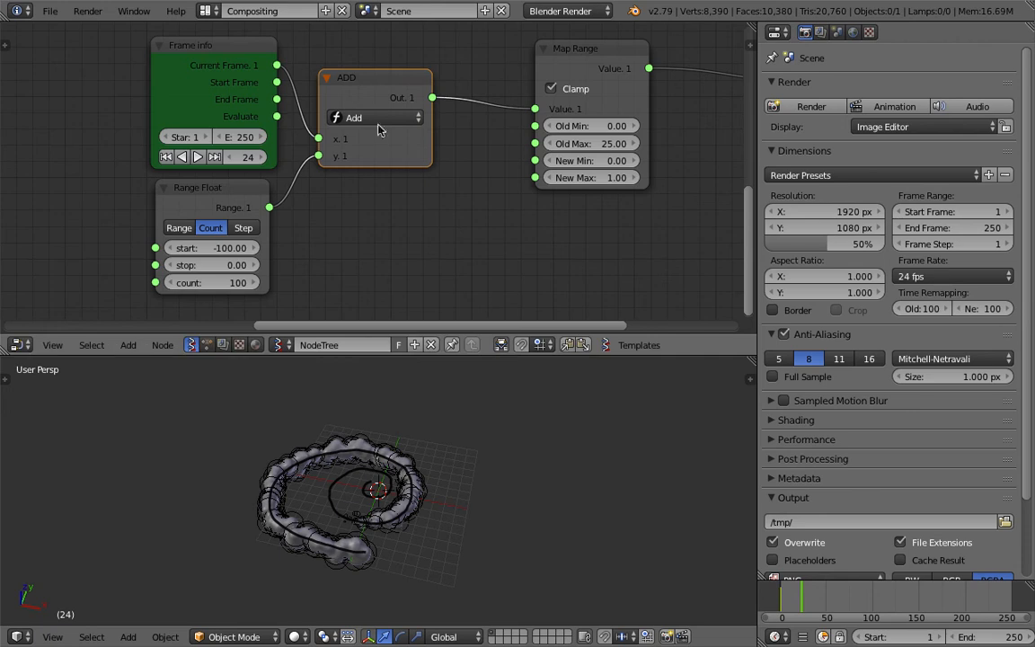
Add a Stethoscope MK2 node below the Map Range node
middle_click_drag(425, 131, 434, 106)
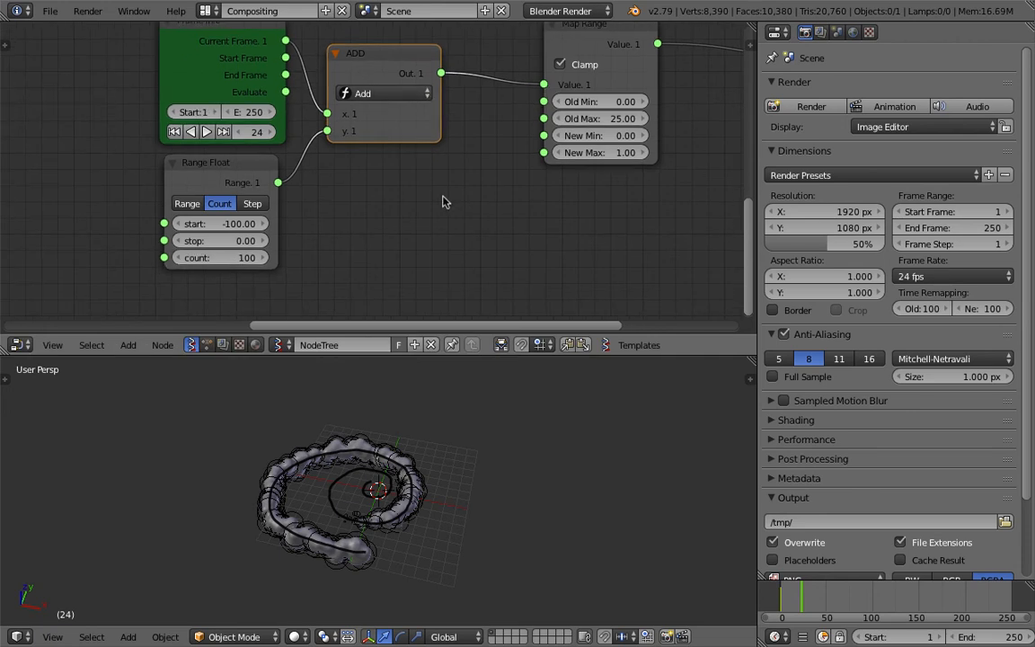
key("shift+a")
left_click(445, 204)
type("ste")
left_click(477, 243)
left_click(510, 176)
Connect the Add node's output to the Stethoscope MK2 Data input and save the file
scroll(430, 173, "down", 3)
middle_click_drag(428, 172, 431, 149)
left_click_drag(433, 70, 482, 266)
middle_click_drag(441, 234, 415, 238)
key("ctrl+s")
left_click(582, 216)
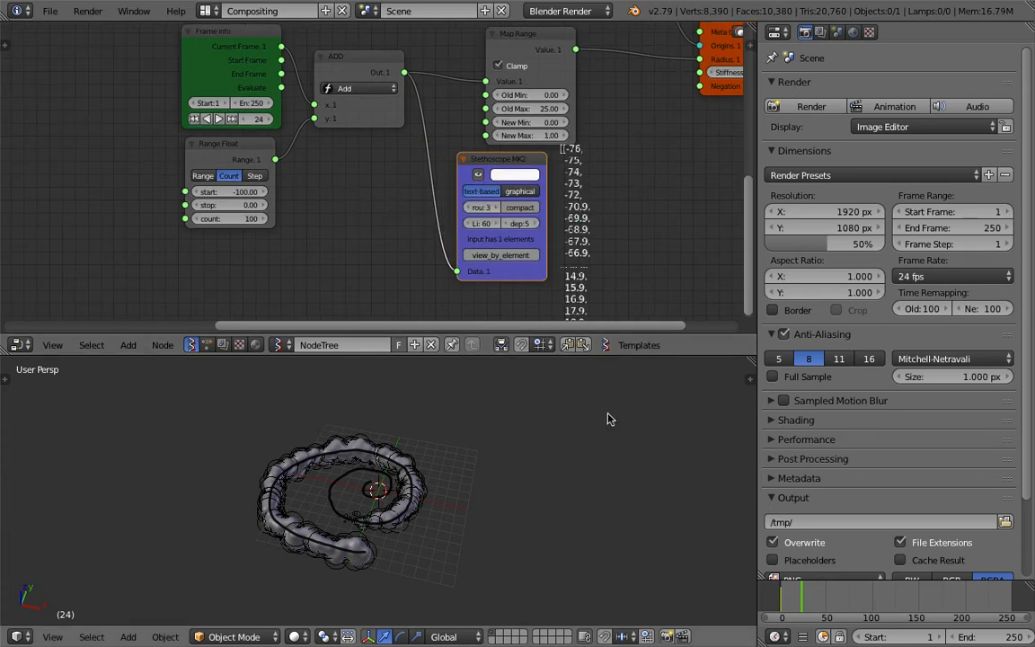
Scrub the timeline to frame 94 to examine the Add node's output values and the metaballs' growth along the spiral
left_click(787, 593)
left_click_drag(787, 593, 616, 522)
scroll(616, 522, "up", 4)
left_click_drag(787, 602, 869, 592)
middle_click_drag(726, 547, 693, 561)
scroll(690, 560, "down", 1)
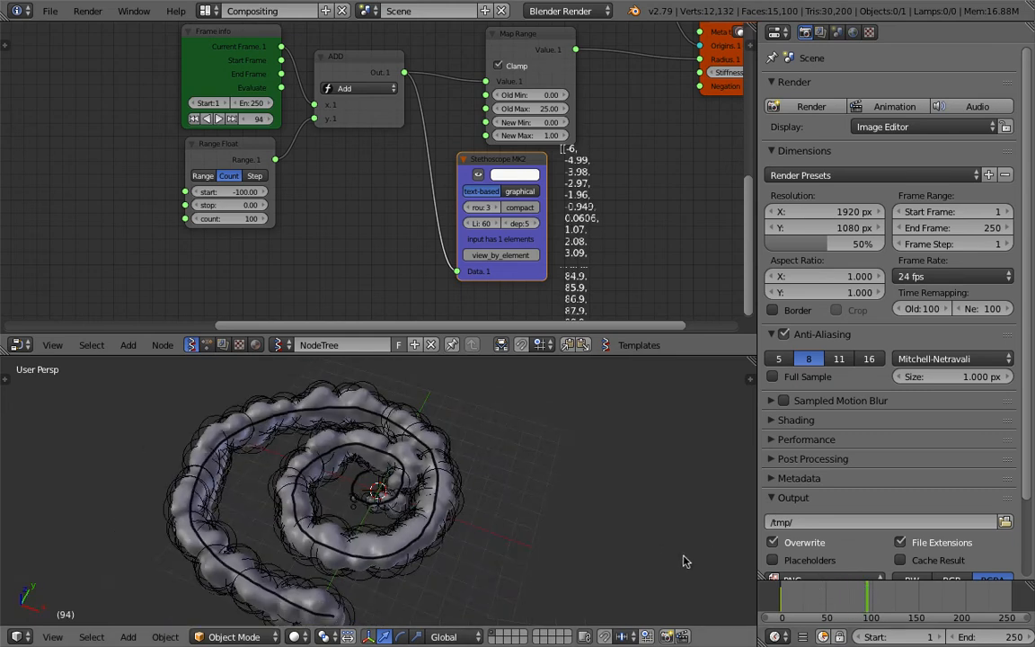
Add a List Length node to the node tree for counting the metaball points
scroll(441, 213, "down", 2)
middle_click_drag(486, 115, 444, 175)
scroll(503, 178, "down", 2)
middle_click_drag(560, 177, 512, 168)
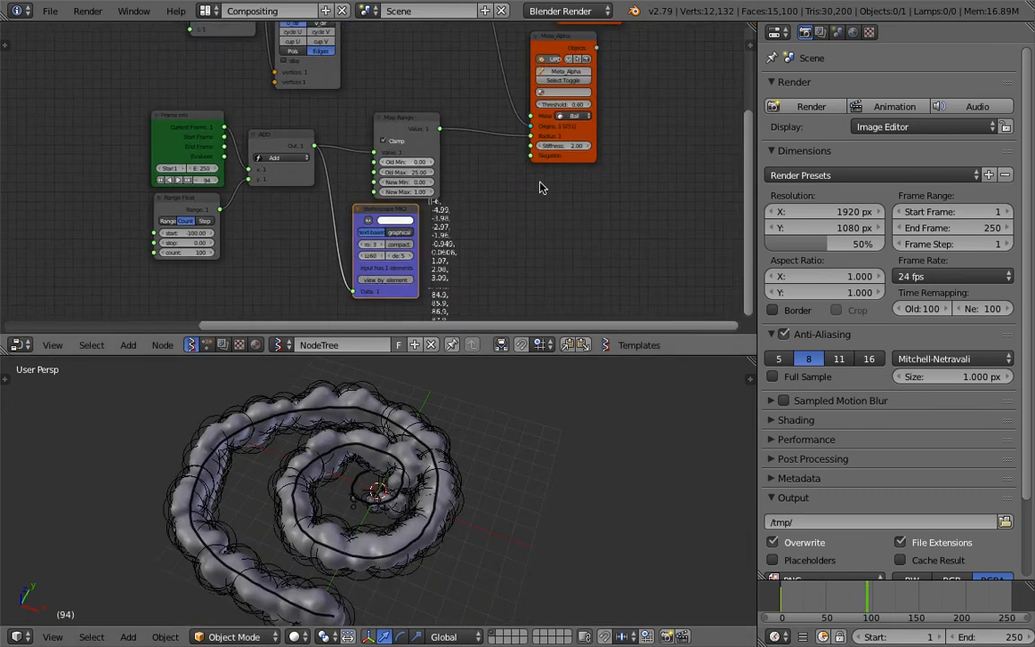
scroll(524, 227, "down", 1)
middle_click_drag(623, 148, 560, 222)
key("alt+space")
type("ste")
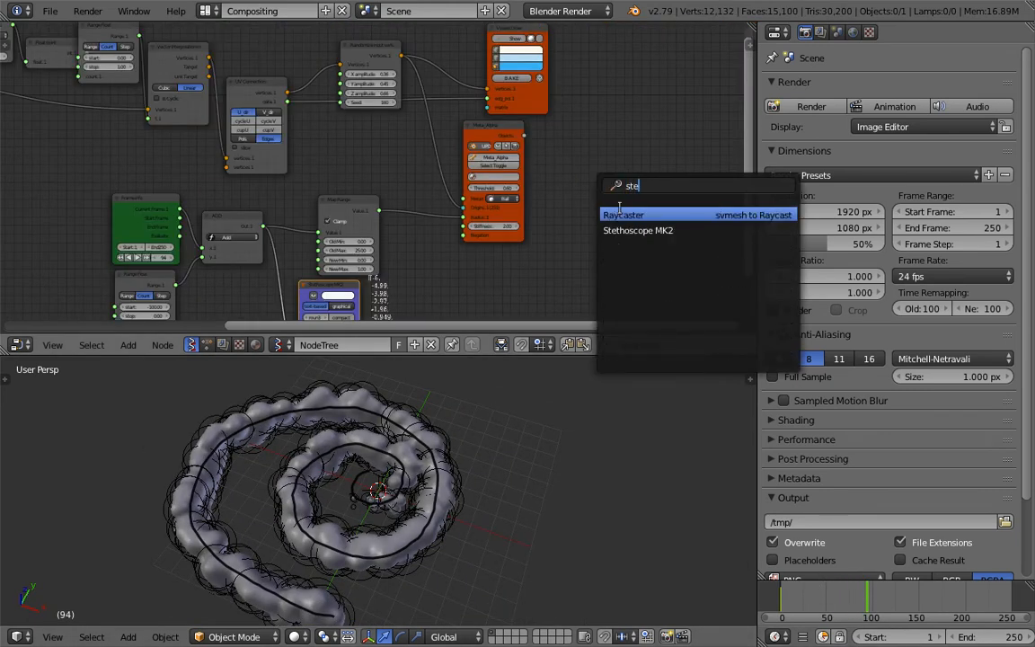
type("list len")
left_click(617, 215)
left_click(616, 214)
Feed the randomizing node's vertices into the List Length node and connect its Length output to the Stethoscope MK2
left_click_drag(401, 57, 339, 155)
middle_click_drag(371, 166, 433, 107)
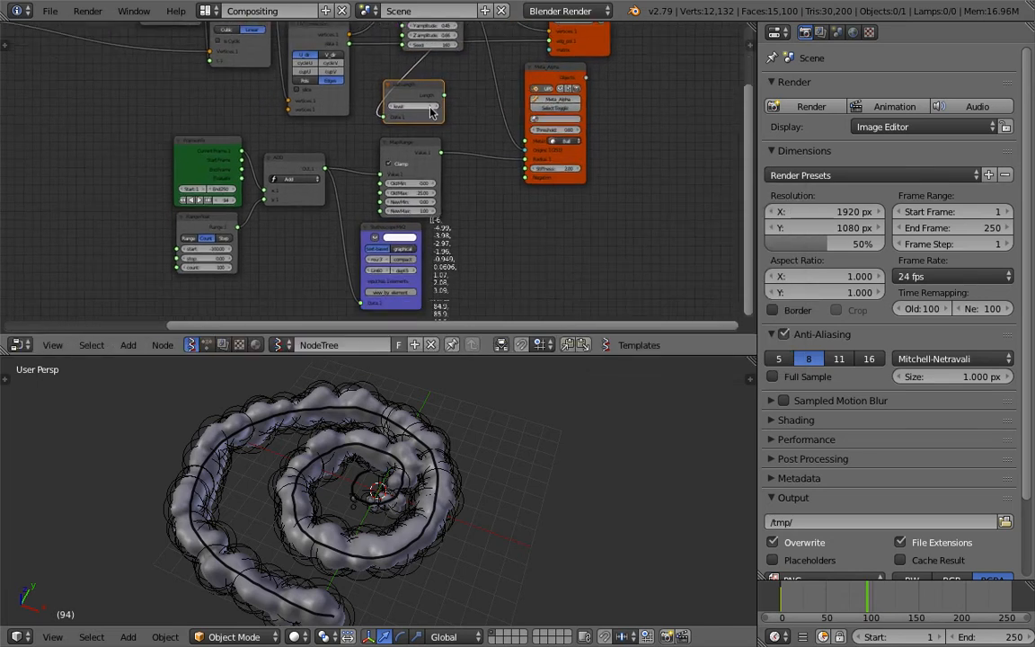
left_click_drag(444, 95, 363, 304)
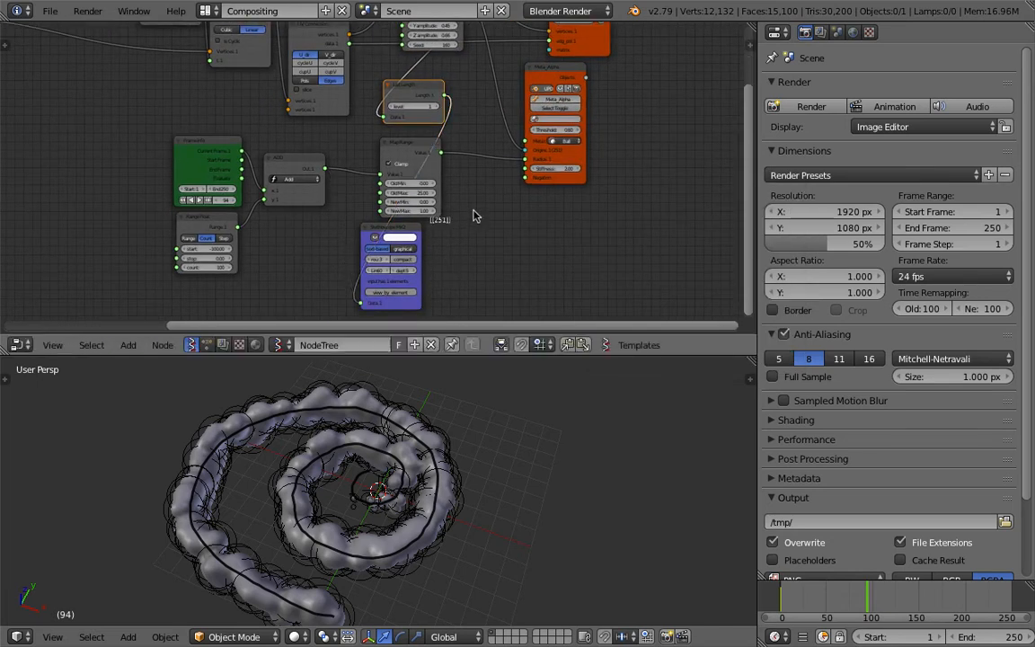
scroll(473, 220, "up", 5)
scroll(470, 227, "up", 1)
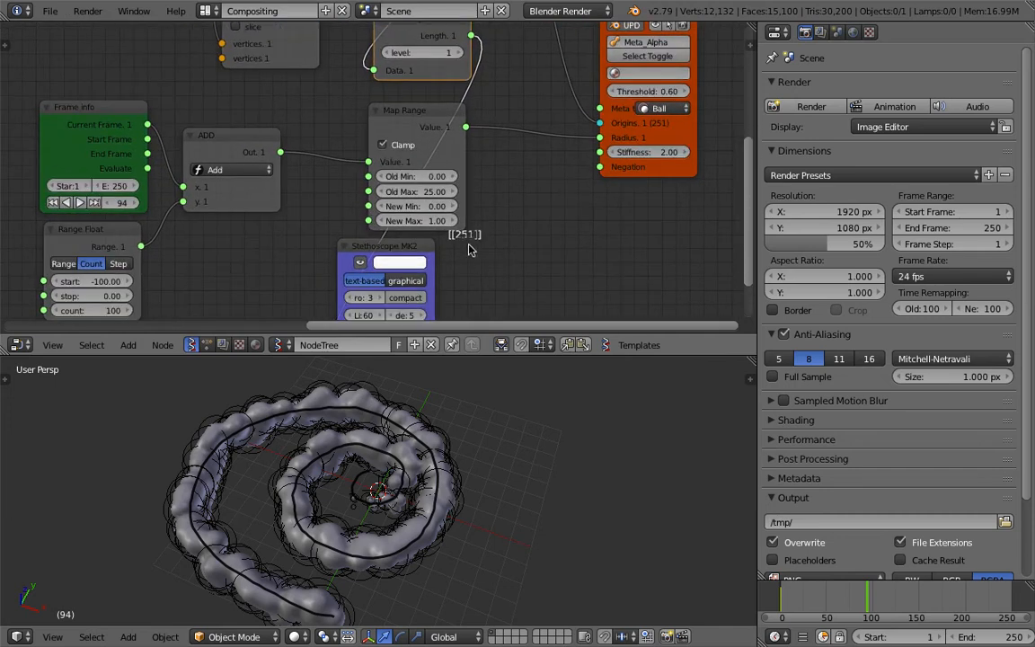
Set the multiplier in the Multiply node near the start of the node tree to 4 and check the list length
scroll(473, 248, "down", 5)
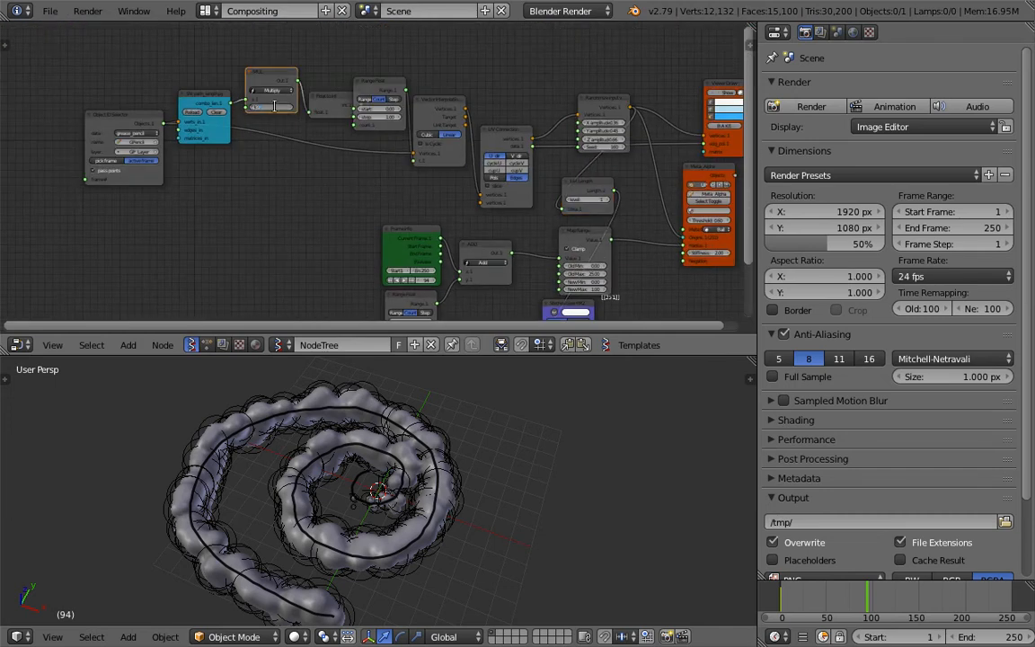
type("4")
key("Return")
middle_click_drag(514, 163, 406, 116)
scroll(519, 141, "up", 6)
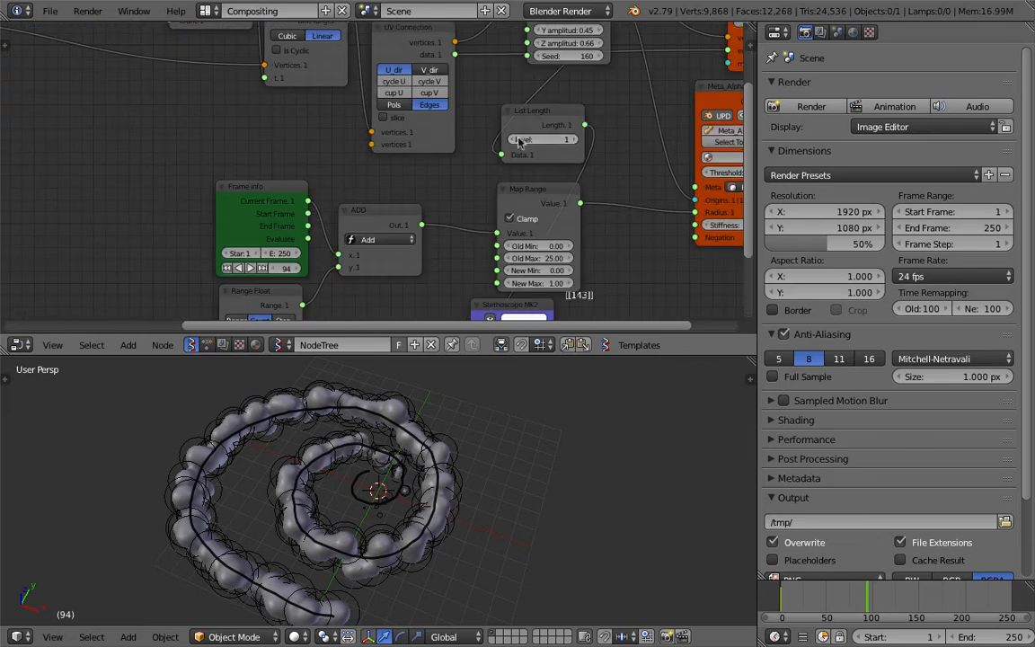
Drive the Range Float node's count with the List Length output, move List Length beside it, and delete the Stethoscope MK2 node
left_click_drag(582, 128, 591, 131)
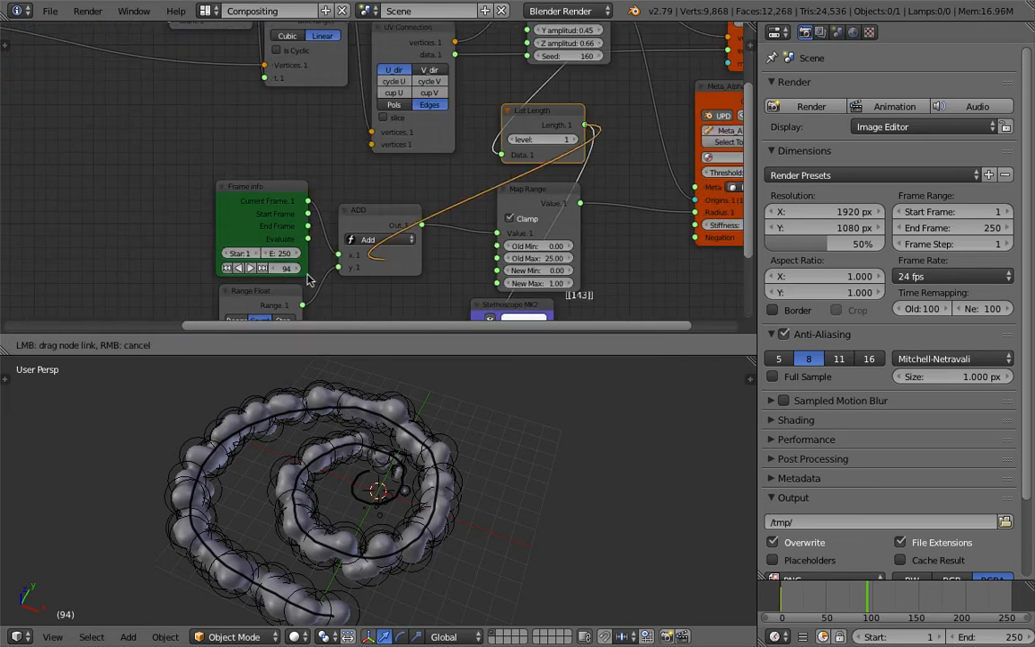
left_click_drag(307, 280, 360, 185)
scroll(459, 128, "down", 4)
left_click_drag(508, 117, 229, 166)
middle_click_drag(229, 166, 240, 132)
left_click_drag(267, 138, 290, 256)
left_click(494, 220)
key("x")
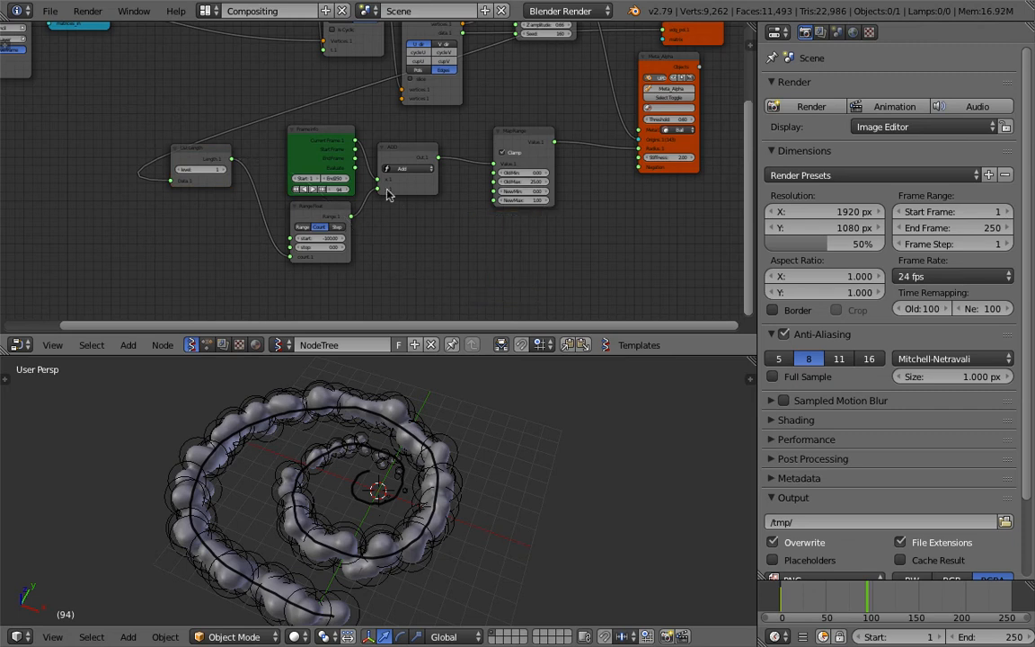
Arrange the List Length, Frame info, Add and Range Float nodes into a compact, readable layout
scroll(388, 196, "up", 2)
left_click_drag(300, 137, 290, 121)
scroll(218, 121, "up", 1)
middle_click_drag(247, 112, 241, 101)
mouse_move(443, 132)
left_mouse_down()
mouse_move(452, 143)
mouse_move(438, 120)
left_mouse_up()
middle_click_drag(335, 210, 359, 173)
left_click_drag(321, 204, 322, 190)
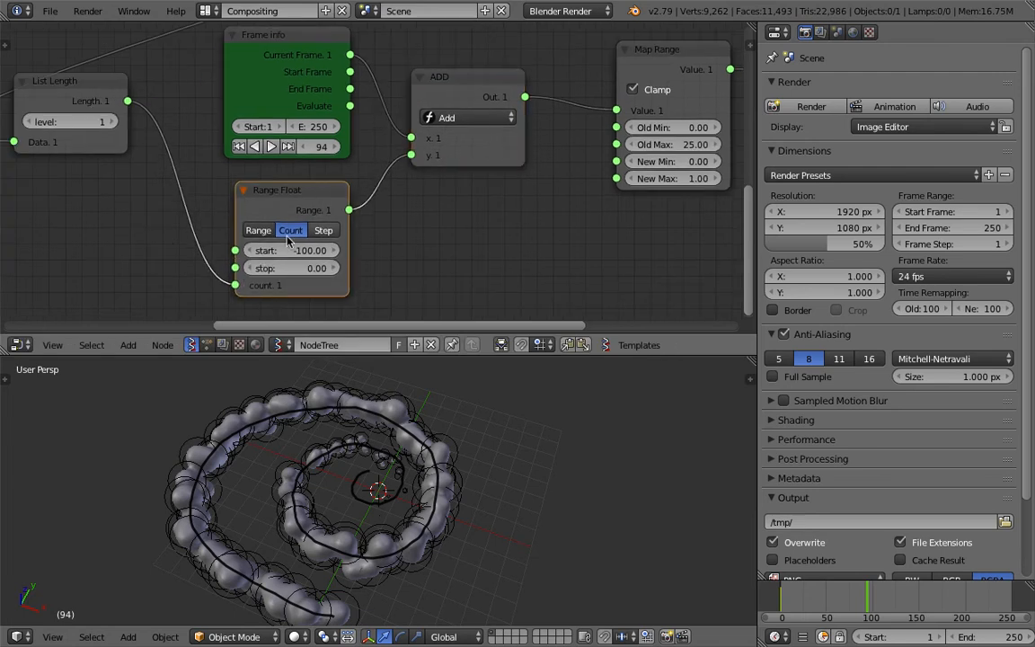
Scrub the timeline from the start to frame 131 to examine how the metaballs grow along the whole spiral
scroll(316, 225, "down", 1)
middle_click_drag(345, 180, 295, 213)
middle_click_drag(578, 60, 365, 107)
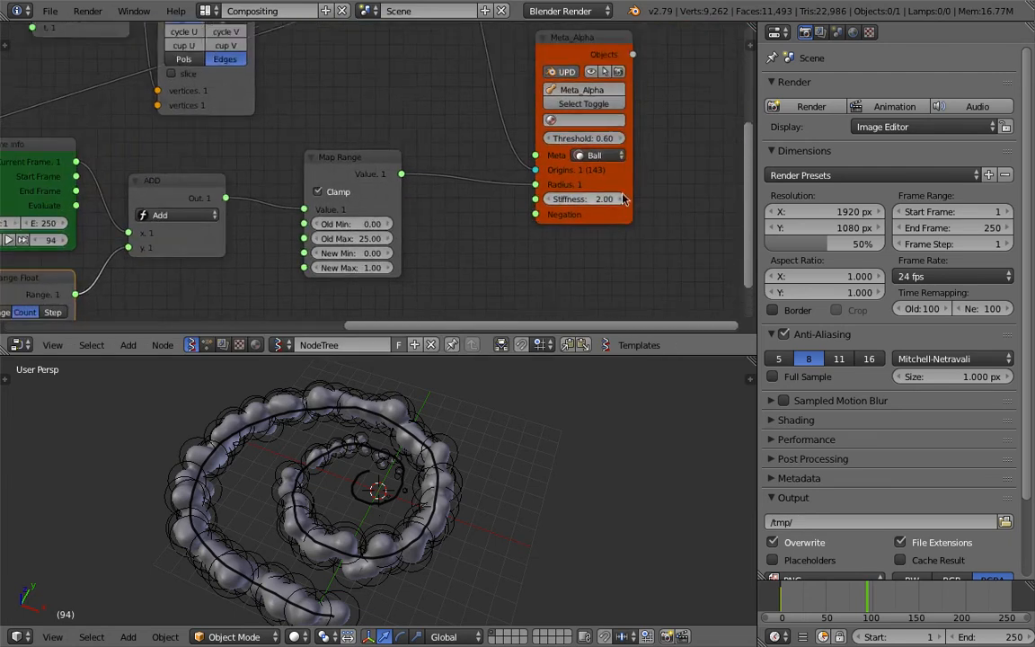
scroll(657, 180, "up", 3)
scroll(539, 216, "down", 2)
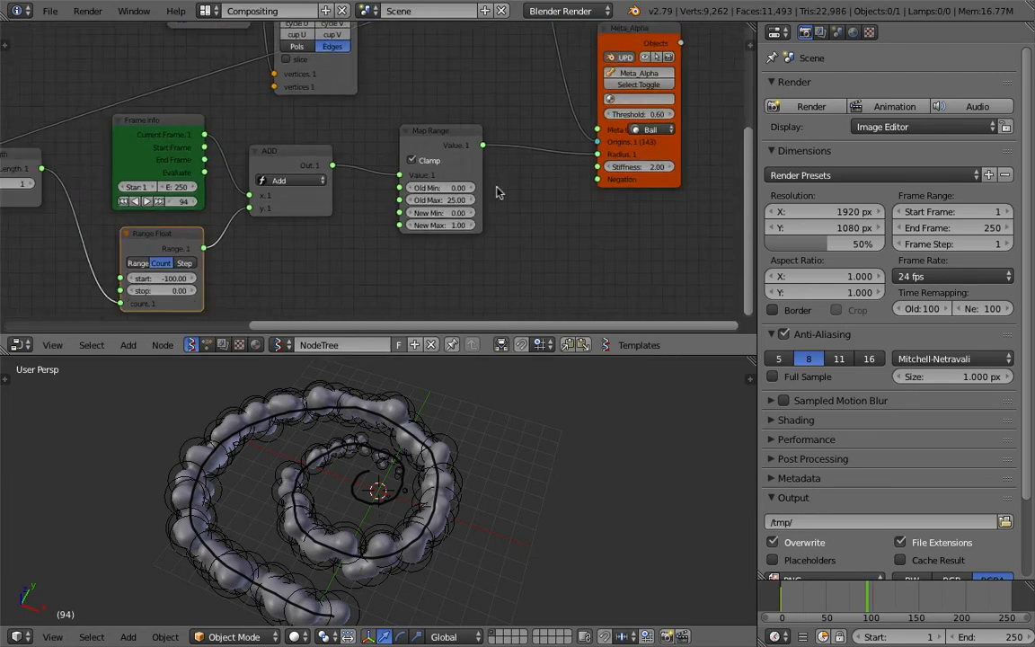
left_click(781, 610)
left_click_drag(783, 610, 900, 600)
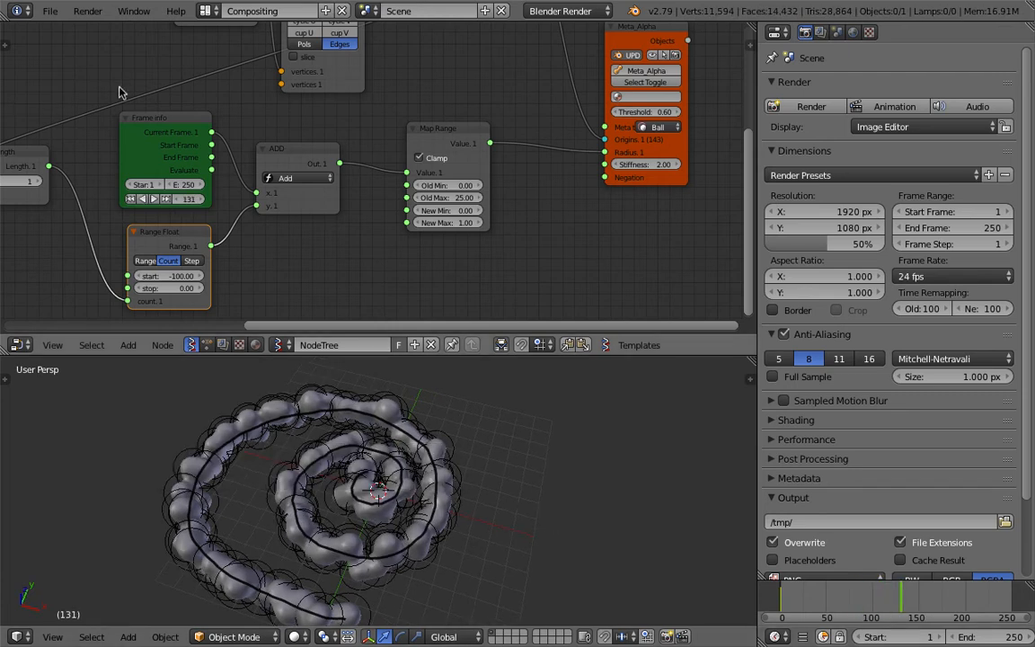
Save the scene to the Desktop as the next numbered version of sv_growing_metaballs_001.blend
left_click(49, 11)
left_click(106, 149)
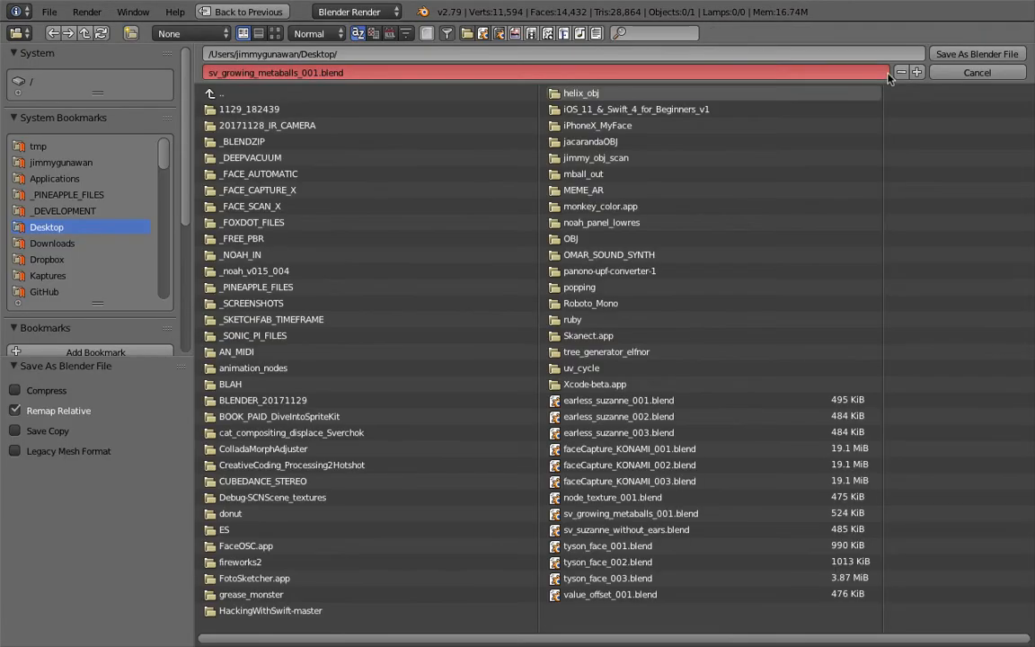
left_click(915, 75)
left_click(977, 54)
middle_click_drag(582, 215, 482, 206)
key("ctrl+s")
left_click(549, 225)
Rewind the timeline to frame 0, shift the Map Range node away from the Add node, and save the file
scroll(485, 206, "up", 2)
left_click_drag(611, 173, 672, 151)
left_click_drag(783, 600, 778, 562)
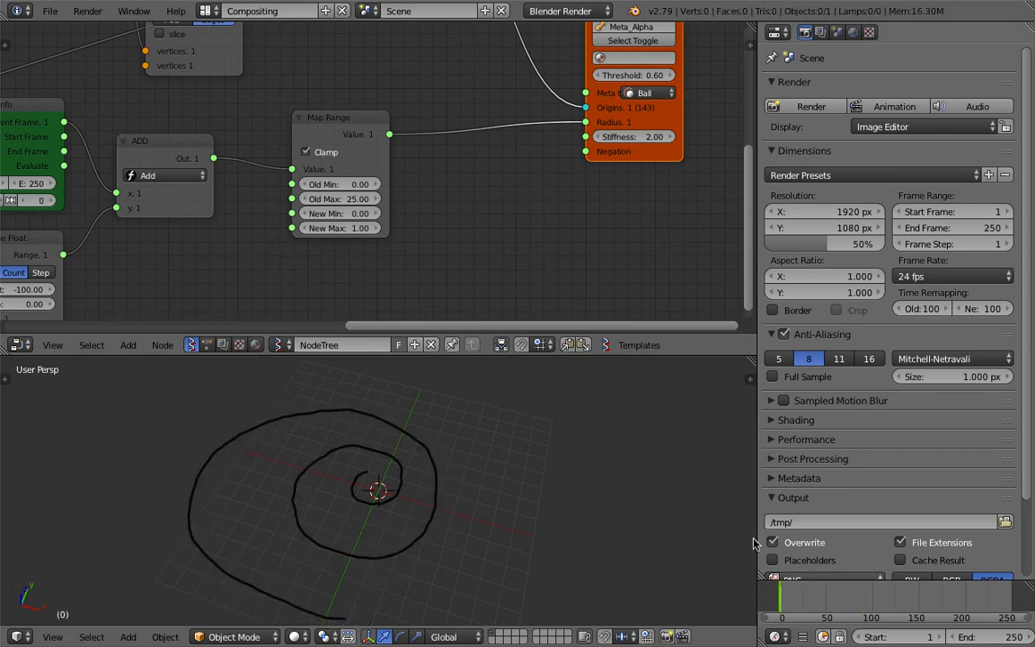
middle_click_drag(407, 224, 637, 193)
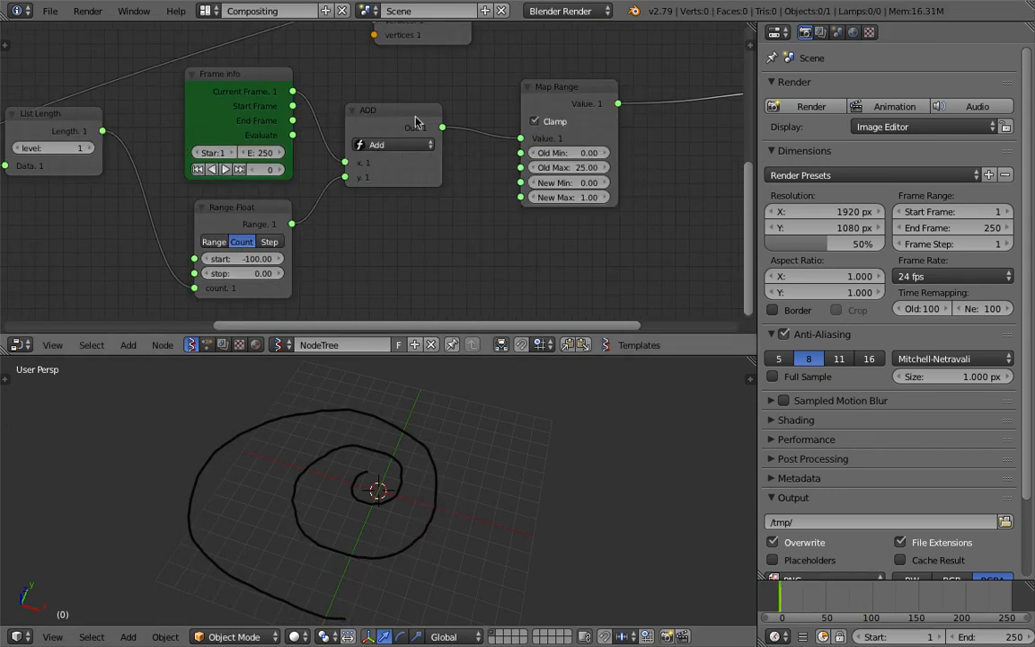
left_click_drag(584, 92, 636, 100)
key("ctrl+s")
left_click(582, 113)
Insert a List Shuffle node on the link between the Add node and the Map Range node
middle_click_drag(510, 165, 458, 145)
key("alt+space")
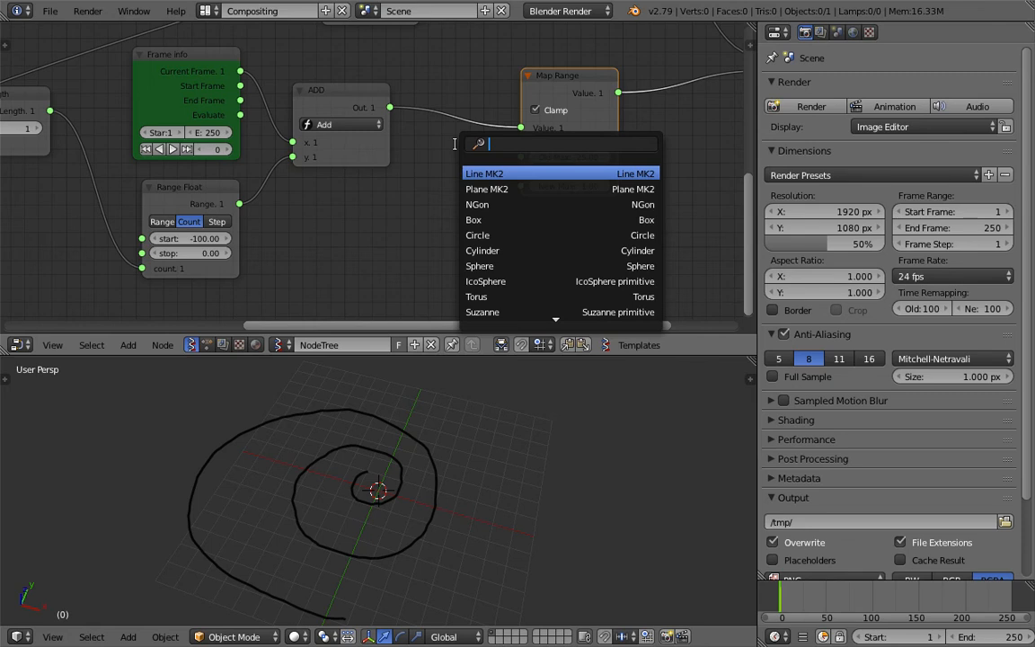
type("list s")
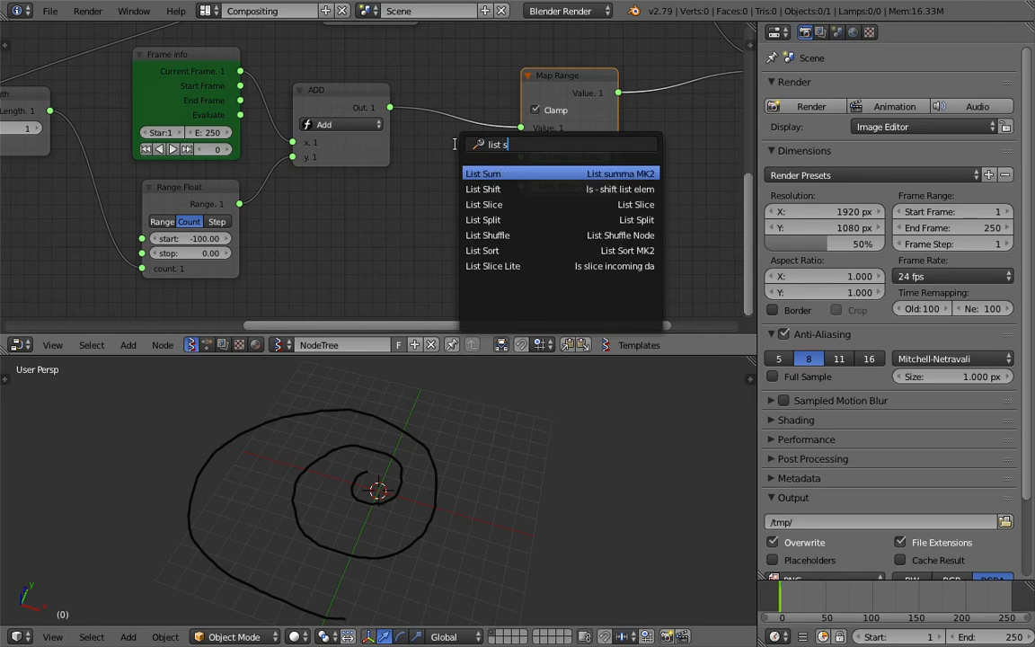
type("hu")
key("Return")
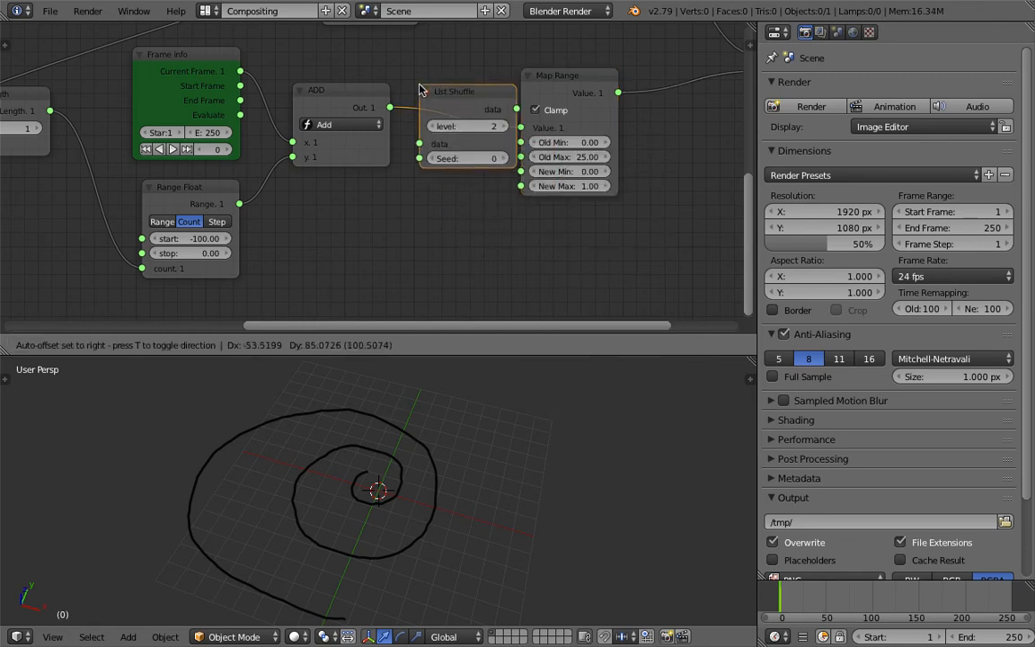
left_click(418, 91)
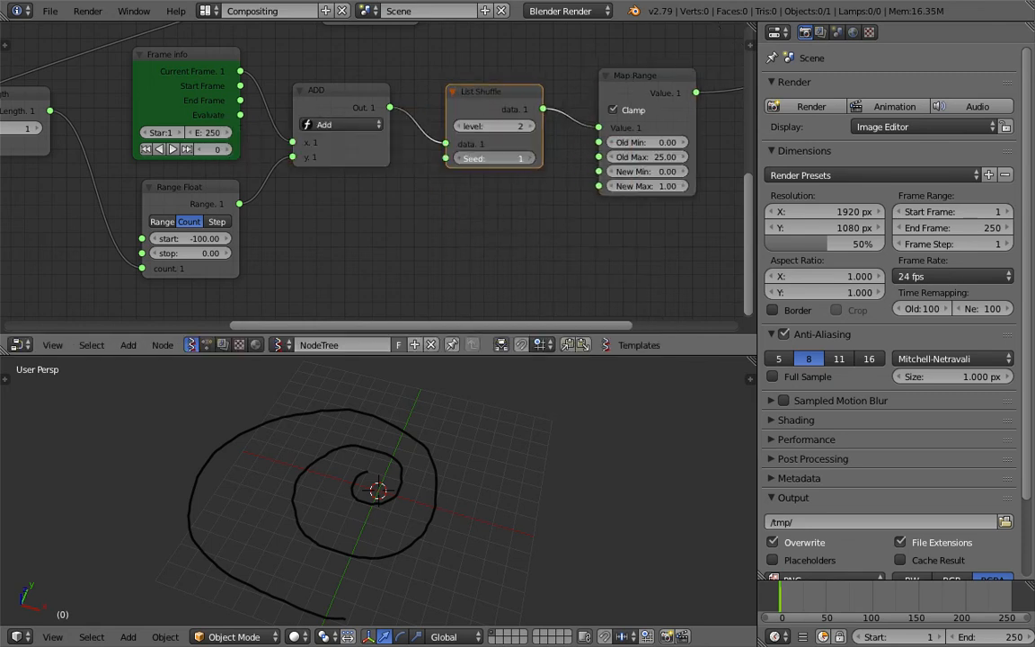
Set the List Shuffle seed to 16 and play and scrub the animation to examine the metaballs growing in shuffled order
left_click_drag(783, 595, 842, 601)
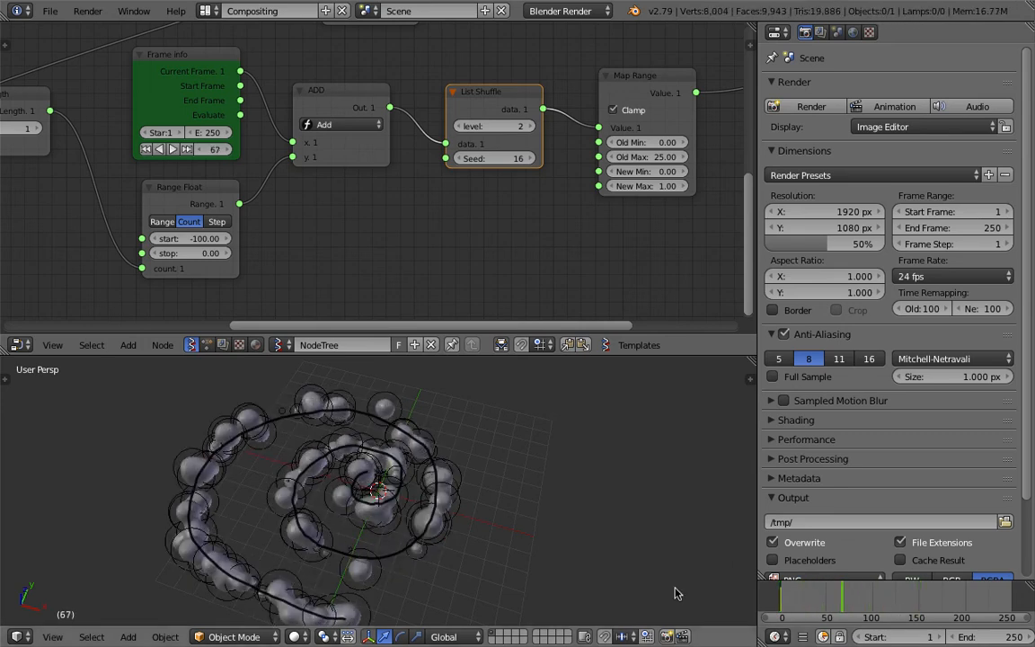
key("alt+a")
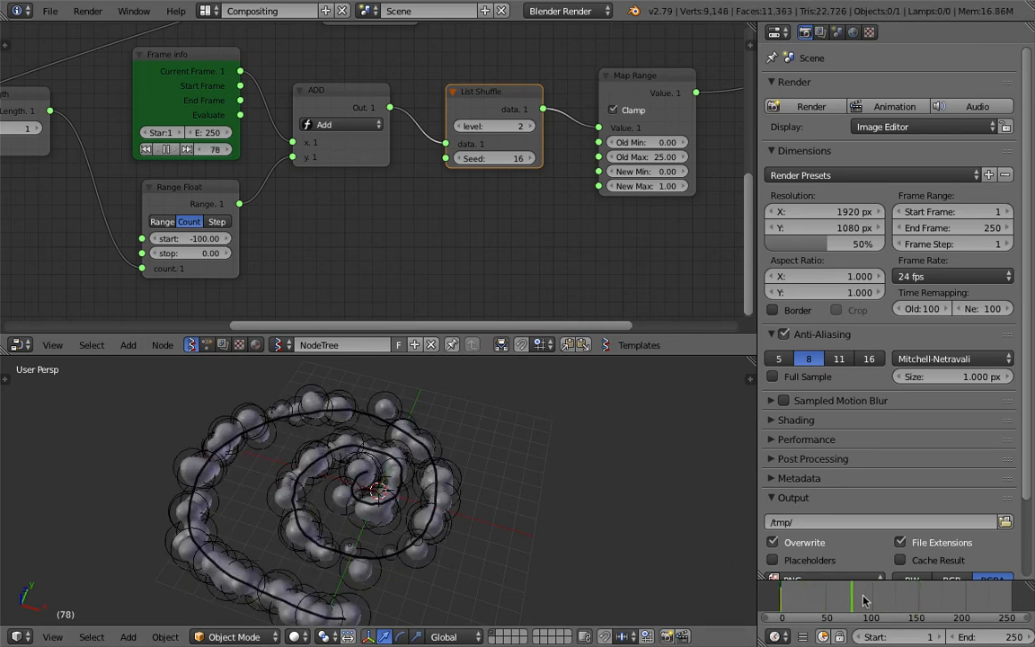
left_click_drag(827, 607, 415, 456)
mouse_move(821, 613)
left_mouse_down()
mouse_move(841, 610)
mouse_move(827, 593)
left_mouse_up()
scroll(828, 591, "down", 1)
middle_click_drag(827, 591, 853, 590)
Save the file, delete the List Shuffle node, link Add's output straight to Map Range's value, and widen the node editor
key("ctrl+s")
left_click(853, 590)
key("x")
middle_click_drag(485, 99, 465, 112)
left_click_drag(759, 100, 804, 103)
middle_click_drag(478, 98, 434, 110)
left_click_drag(356, 118, 563, 140)
left_click_drag(576, 106, 447, 118)
middle_click_drag(561, 117, 463, 110)
Add an Easing 0..1 node between the Map Range and Meta_Alpha nodes
key("alt+space")
type("eas")
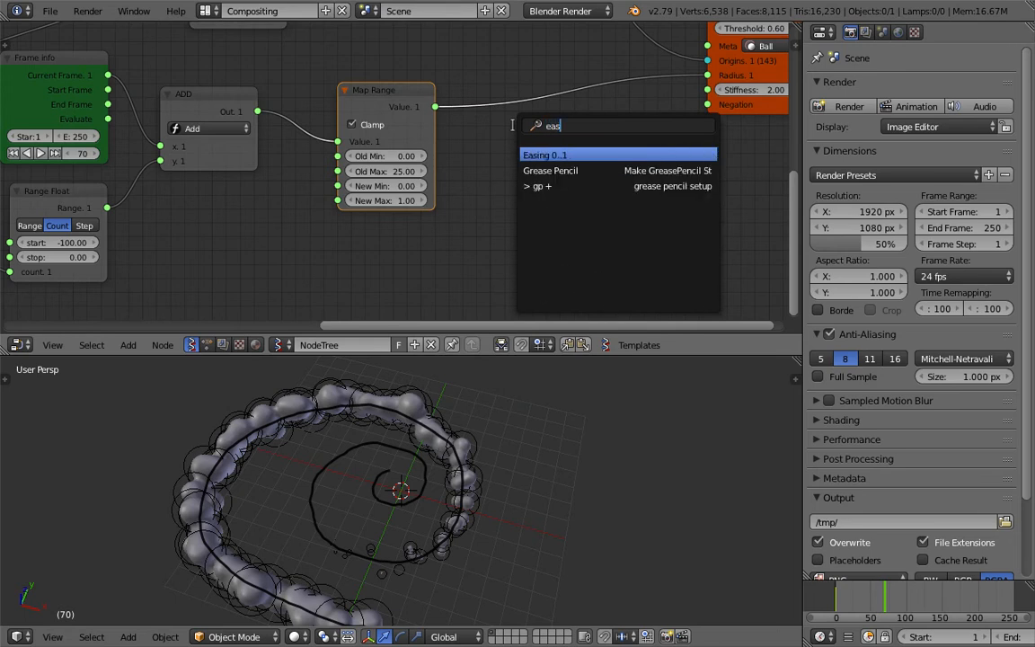
key("Return")
scroll(515, 158, "up", 2)
scroll(610, 122, "down", 1)
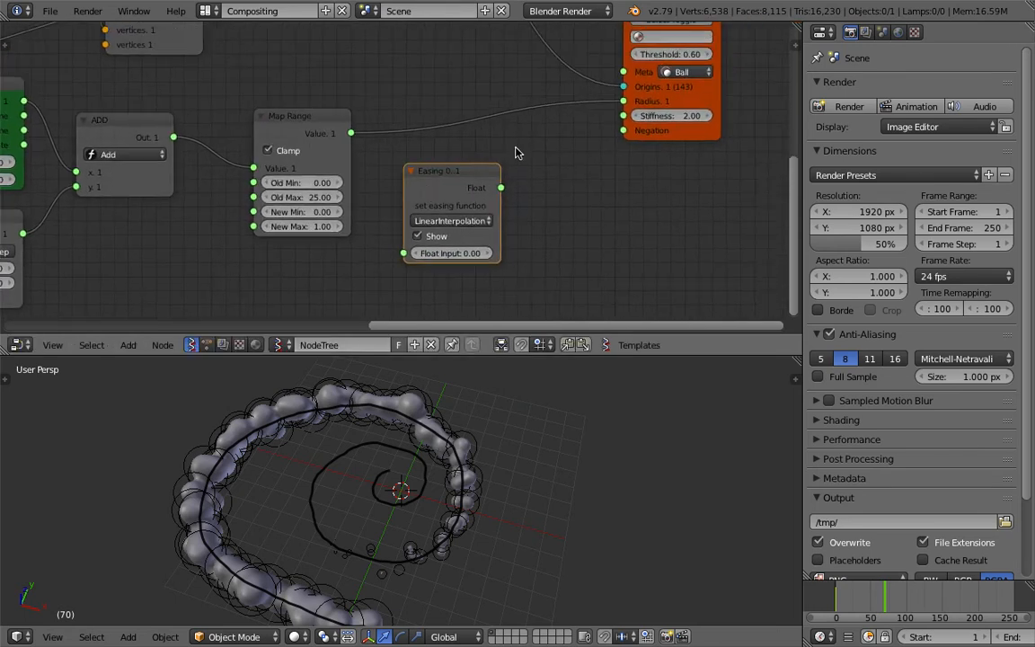
scroll(400, 166, "up", 1)
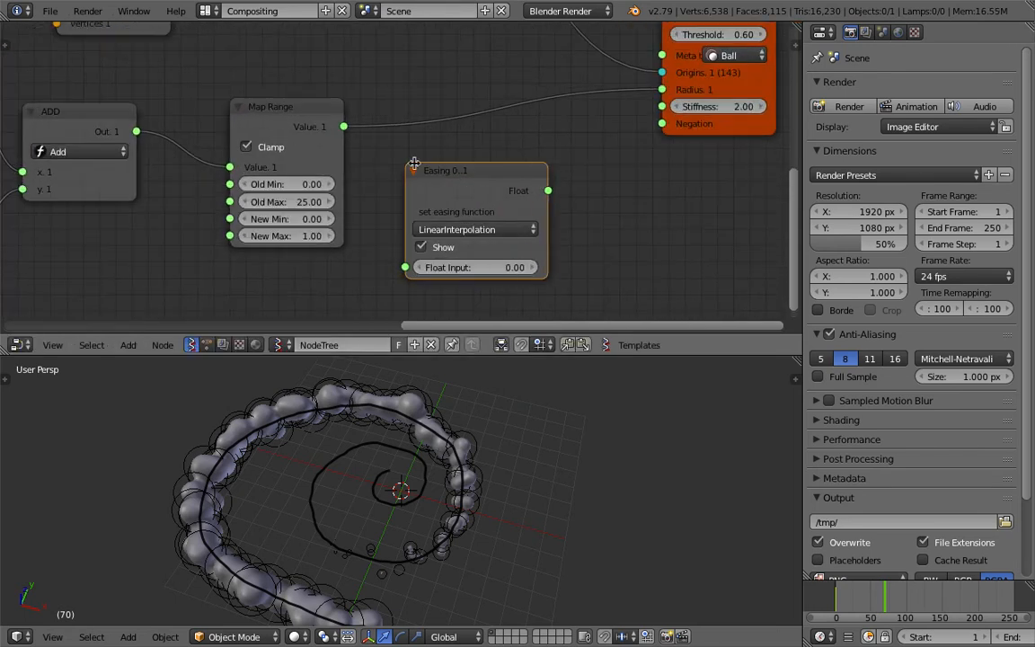
scroll(466, 185, "up", 1)
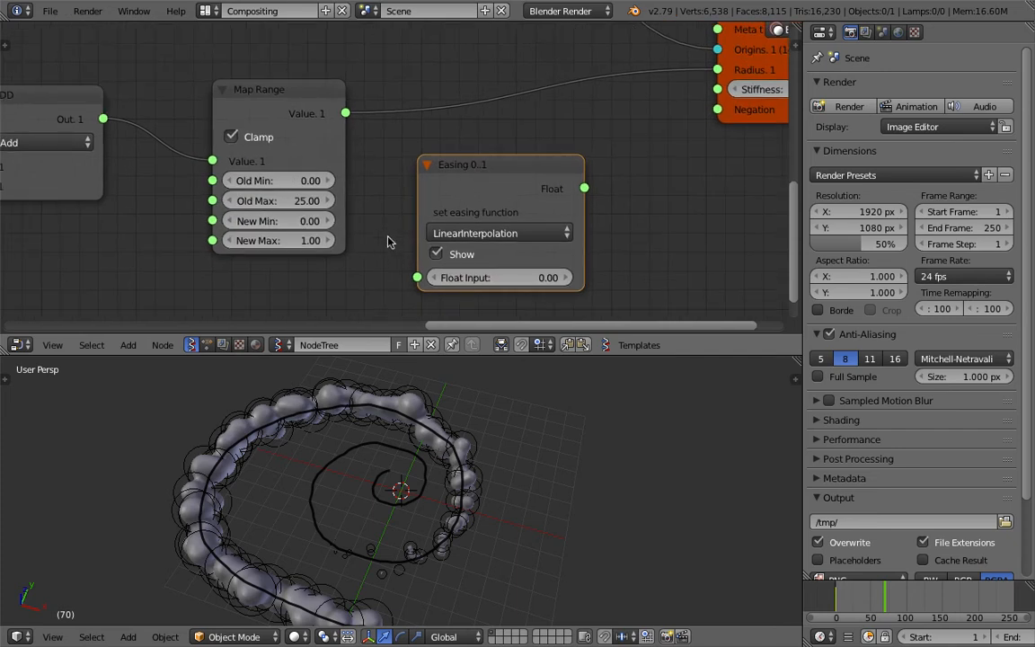
Feed the Map Range value into the Easing node's float input and space the two nodes apart
left_click_drag(346, 114, 393, 175)
left_click_drag(420, 281, 418, 278)
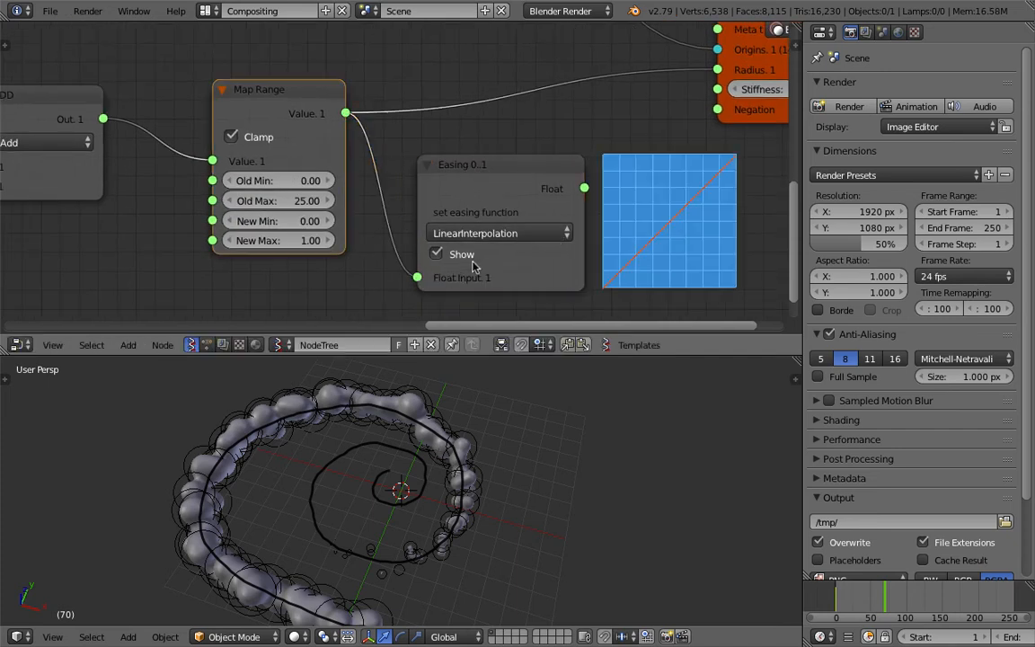
left_click_drag(584, 190, 575, 143)
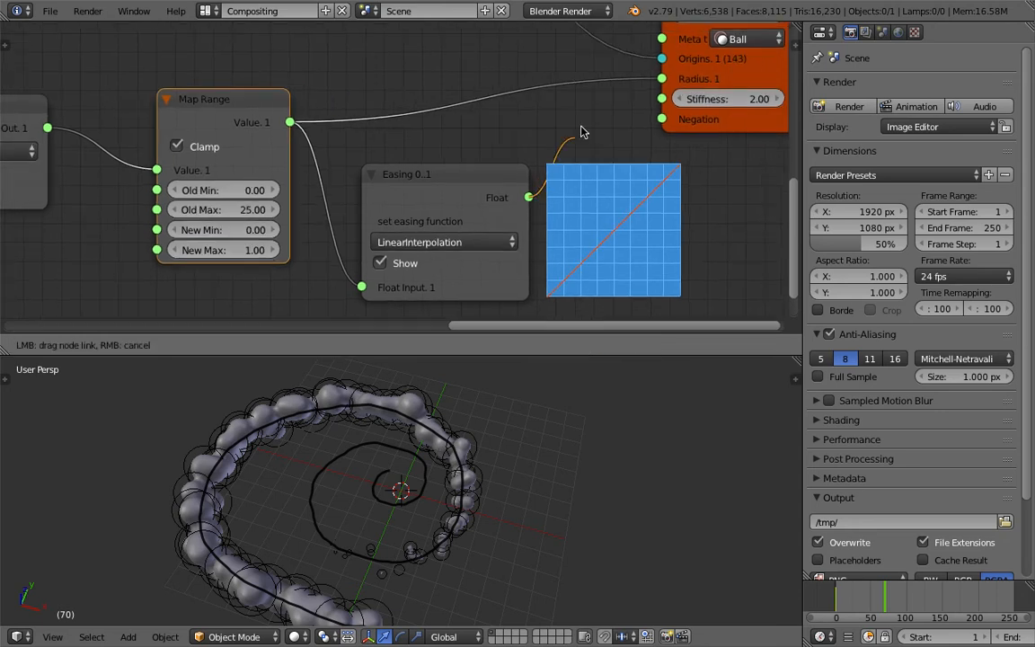
left_click_drag(565, 139, 468, 179)
left_click_drag(160, 90, 90, 83)
left_click_drag(319, 169, 284, 172)
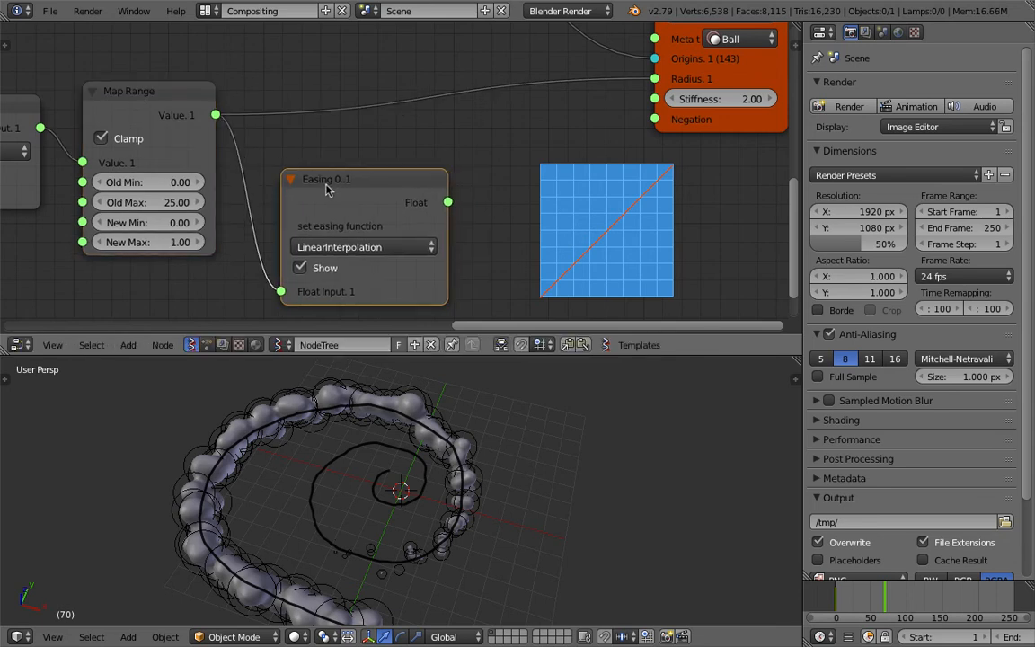
Duplicate the Map Range node after the Easing node, hide the easing curve preview, and link Easing's Float output to the duplicate's value
left_click(155, 102)
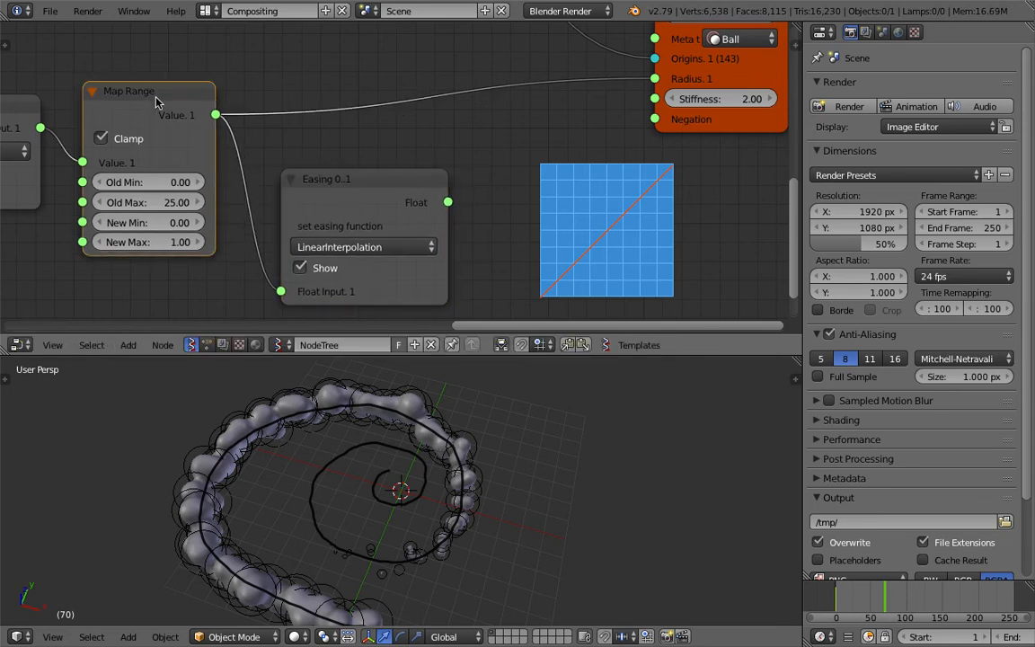
key("shift+d")
left_click(578, 173)
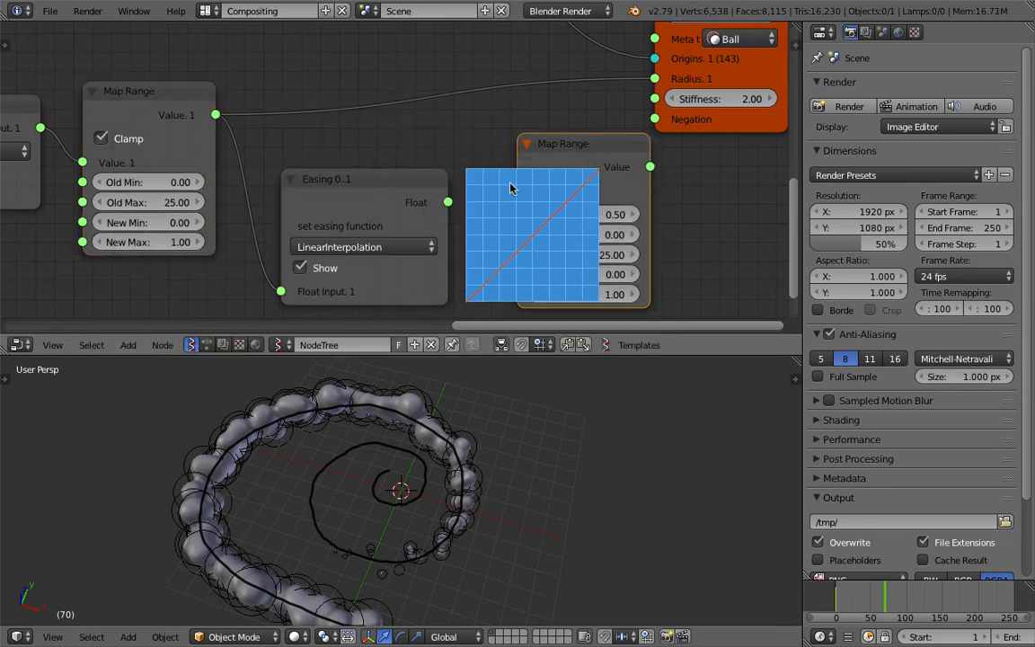
left_click(325, 267)
left_click_drag(536, 167, 495, 154)
left_click_drag(390, 188, 476, 202)
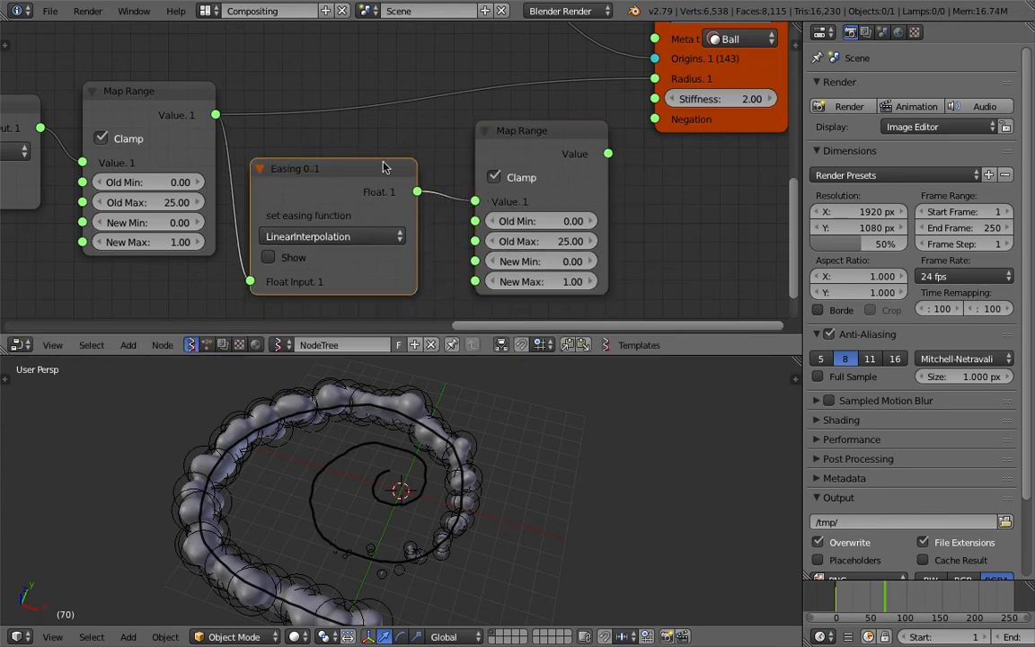
Connect the duplicated Map Range's output to Meta_Alpha's Radius and check the metaballs at frame 84
left_click_drag(609, 154, 617, 147)
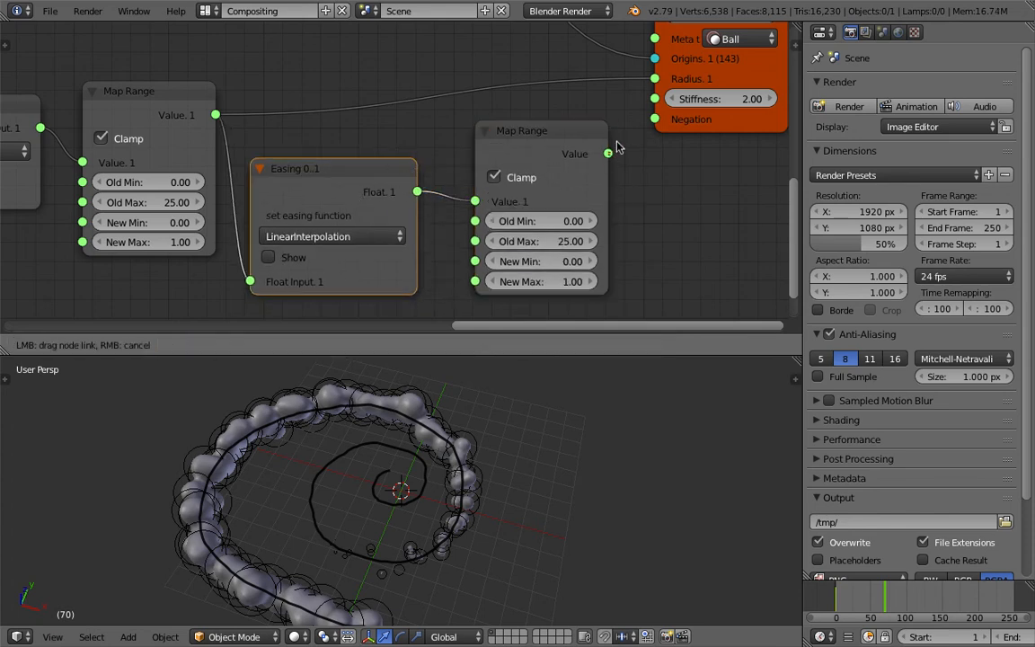
left_click_drag(654, 79, 654, 79)
left_click_drag(539, 144, 537, 119)
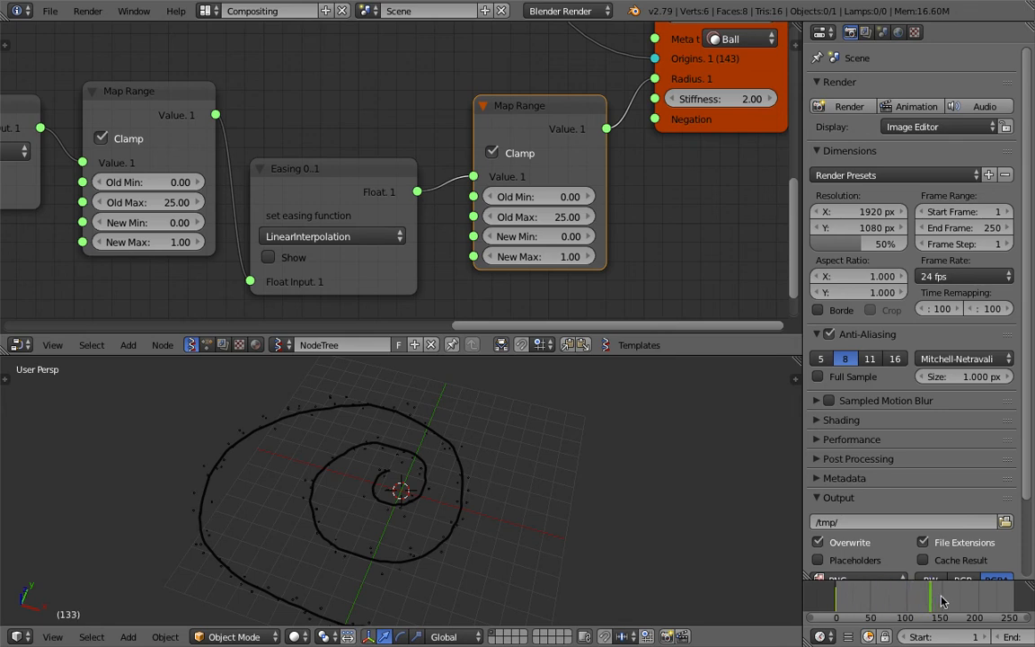
left_click(896, 602)
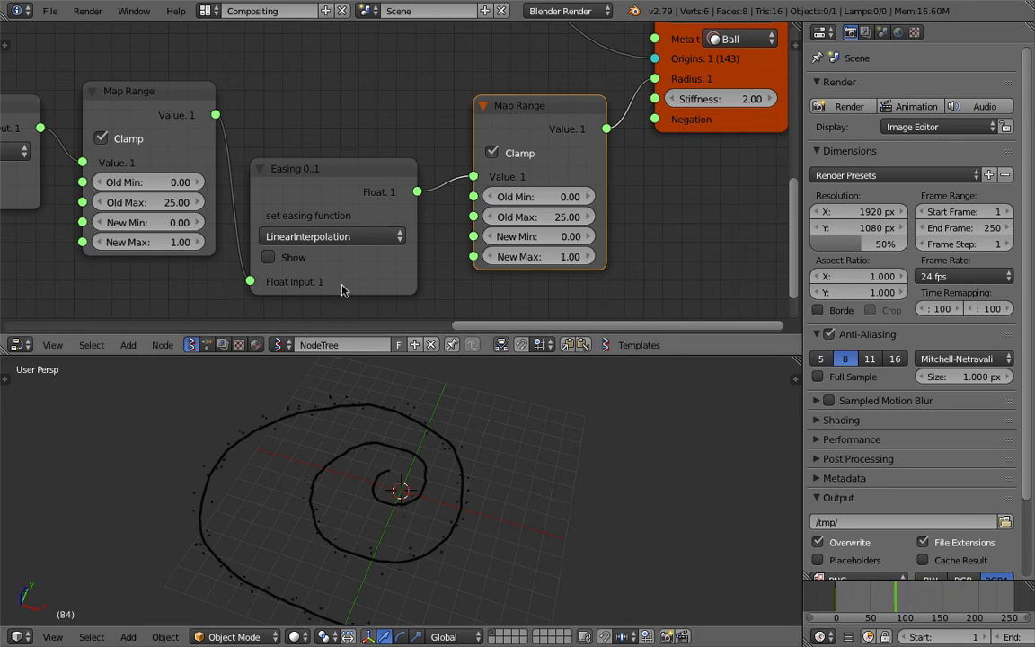
Set the second Map Range node's Old Min to 0 and Old Max to 1
left_click(526, 197)
type("0")
key("Tab")
type("1")
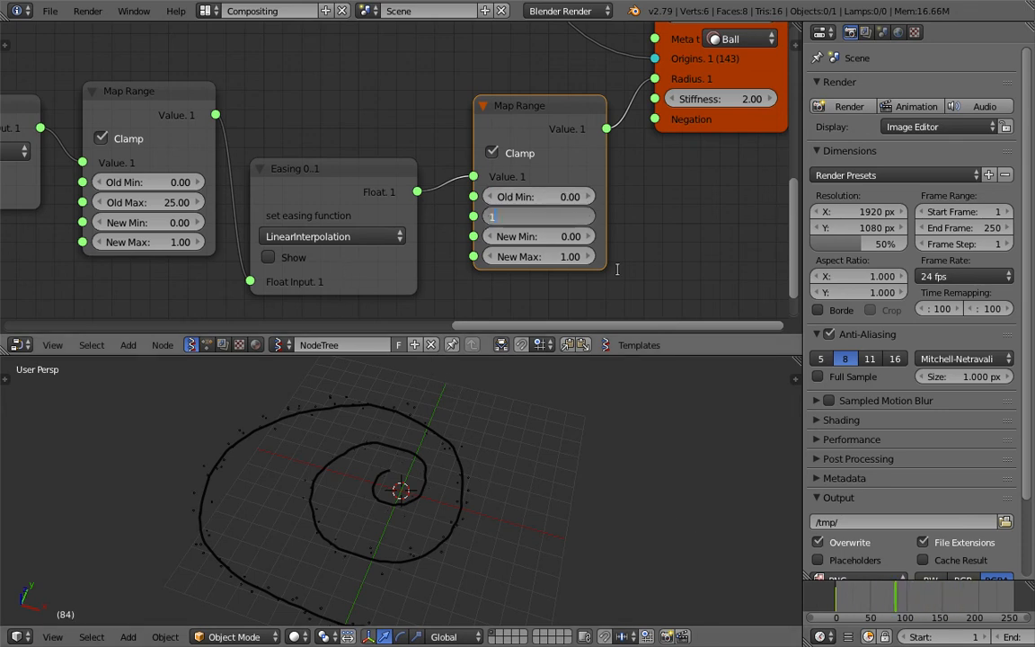
key("Tab")
key("Return")
Turn off Clamp on the second Map Range node, save the file, and scrub the timeline to frame 74
left_click(520, 154)
key("ctrl+s")
left_click(521, 154)
left_click_drag(834, 591, 870, 596)
left_click_drag(886, 596, 890, 596)
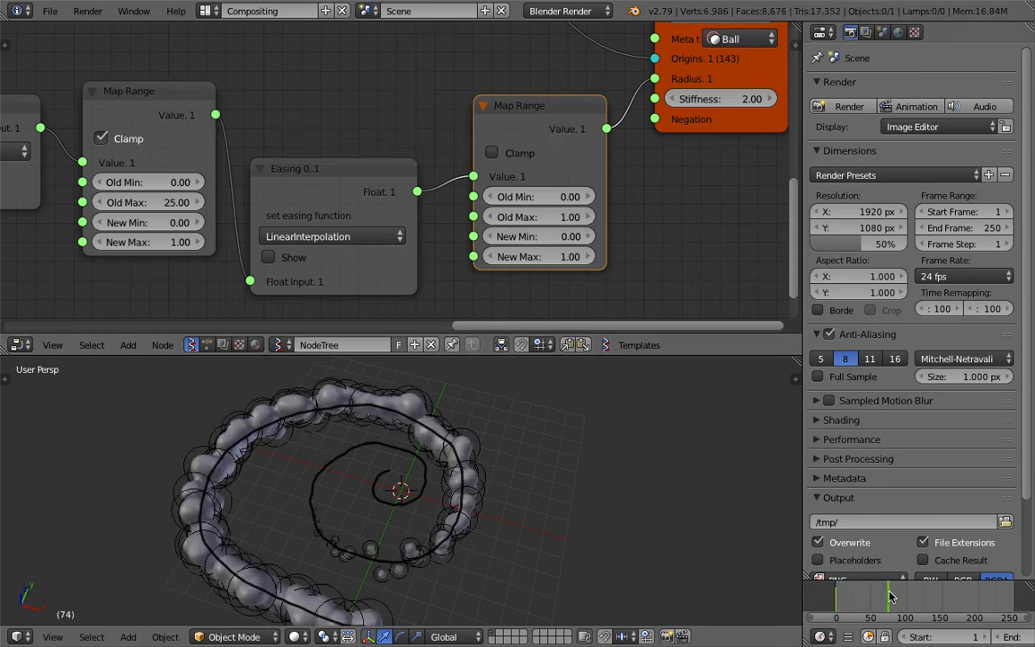
Set the easing function to BackEaseOut and scrub the timeline to around frame 52 to check the growth
left_click(366, 238)
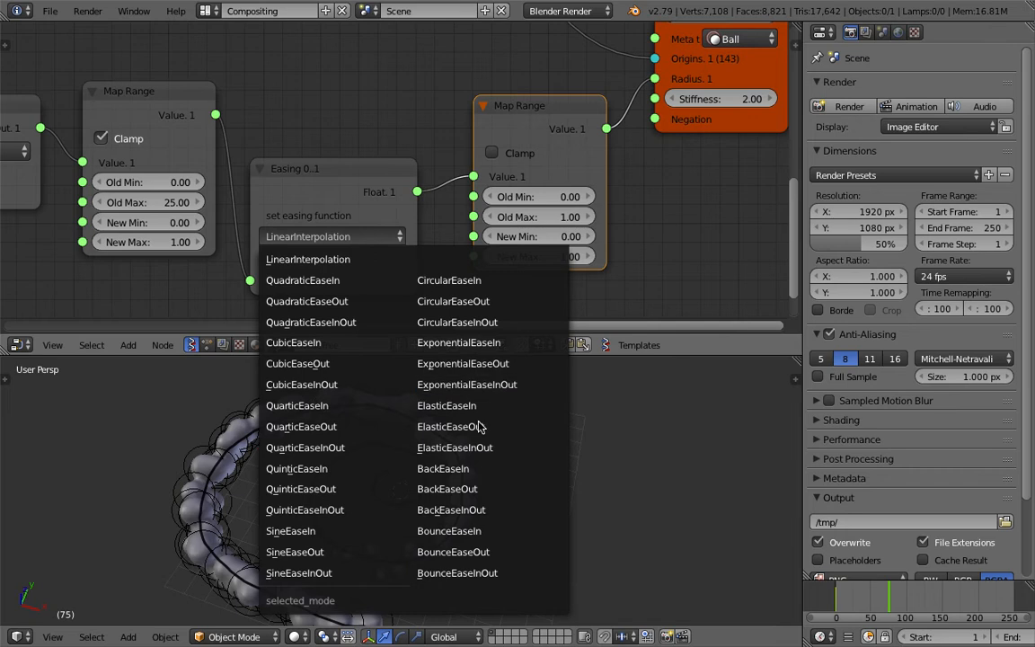
left_click(500, 489)
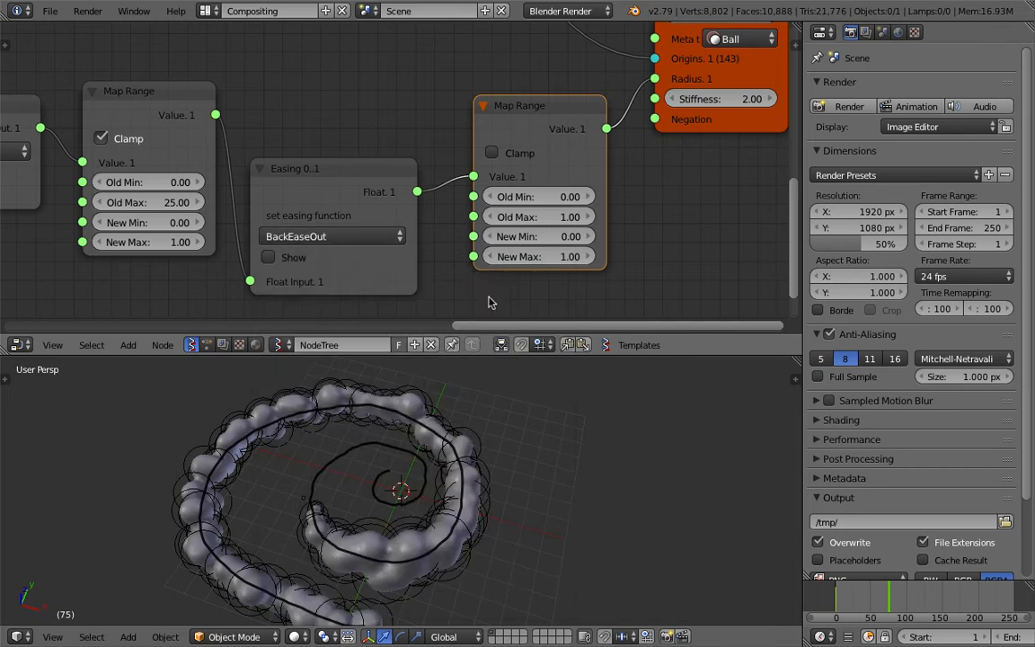
left_click_drag(841, 606, 874, 594)
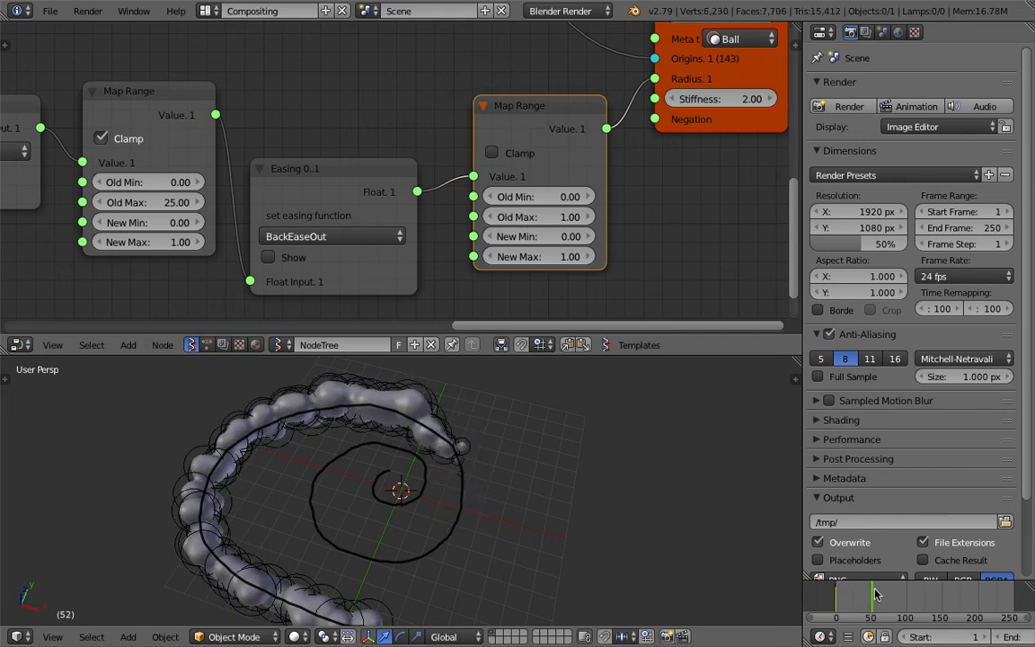
Show the easing curve preview and move the second Map Range node up and the Easing node down
left_click(291, 260)
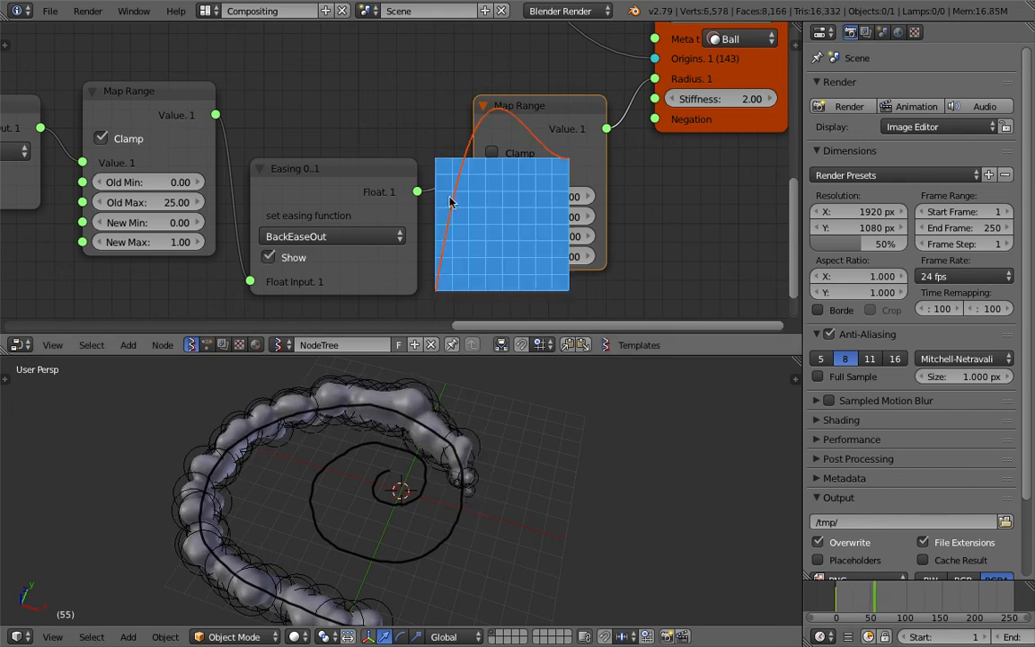
left_click_drag(525, 114, 476, 37)
left_click_drag(384, 179, 385, 247)
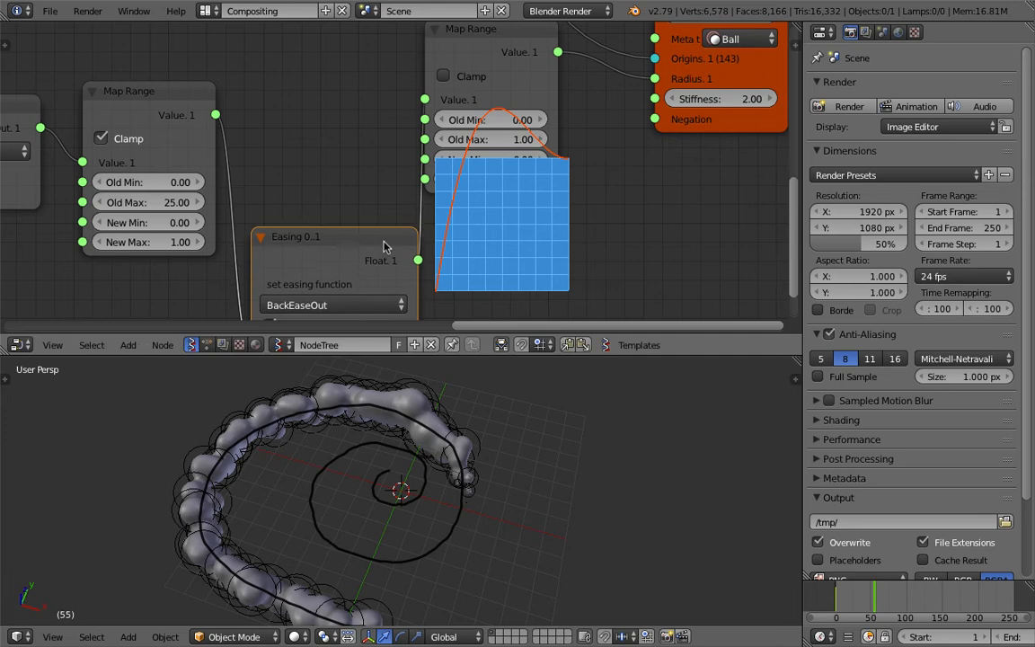
Scrub the timeline to frame 44 and examine the first Map Range node's ranges alongside the Easing node's curve
middle_click_drag(381, 248, 389, 196)
left_click_drag(389, 191, 382, 227)
scroll(462, 203, "down", 2)
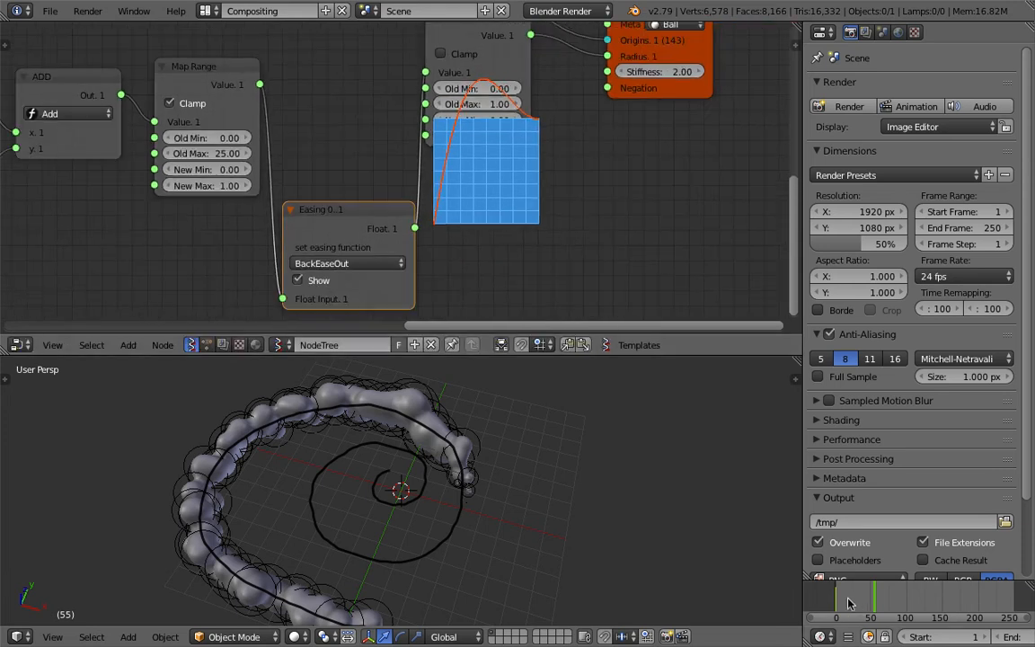
left_click_drag(850, 604, 866, 602)
middle_click_drag(396, 198, 433, 218)
scroll(385, 176, "up", 3)
middle_click_drag(261, 203, 362, 193)
scroll(362, 193, "up", 1)
middle_click_drag(293, 121, 346, 145)
scroll(346, 145, "up", 1)
left_click_drag(350, 83, 269, 20)
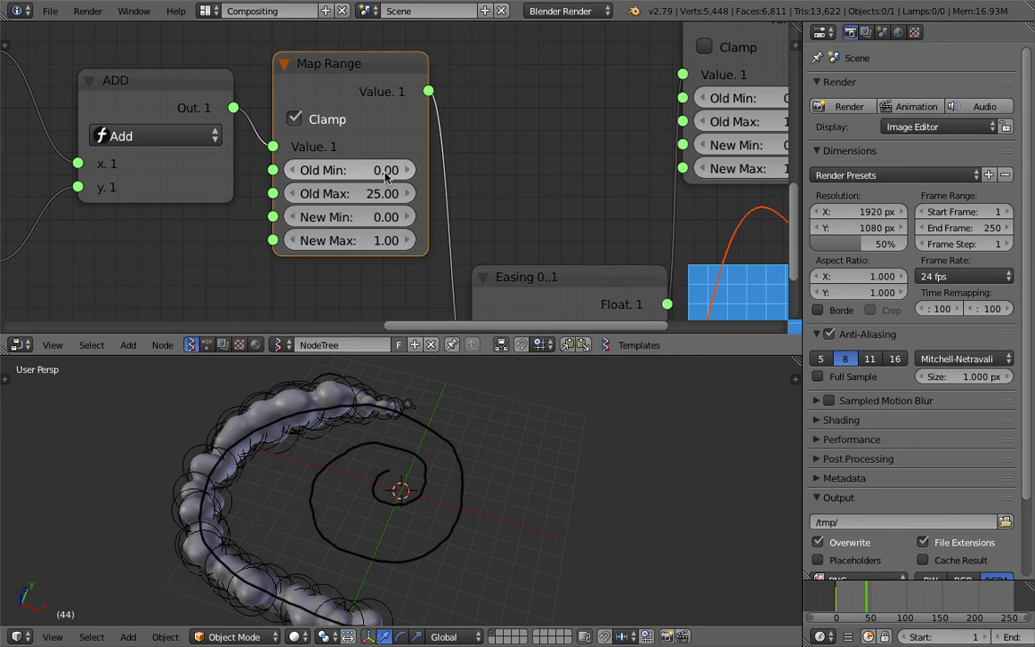
middle_click_drag(357, 189, 312, 185)
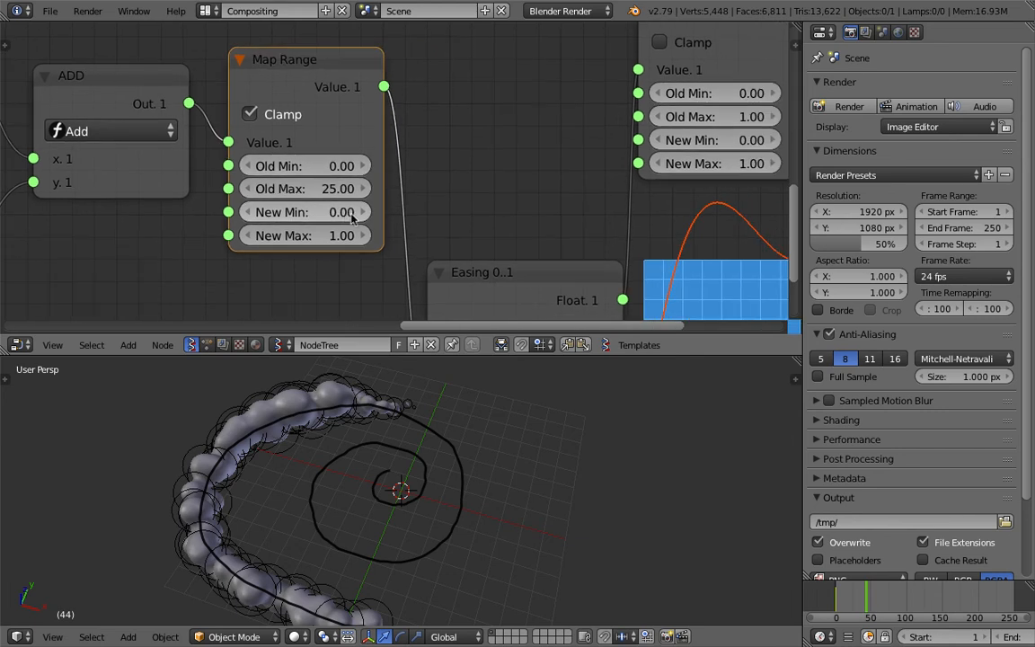
middle_click_drag(418, 213, 323, 124)
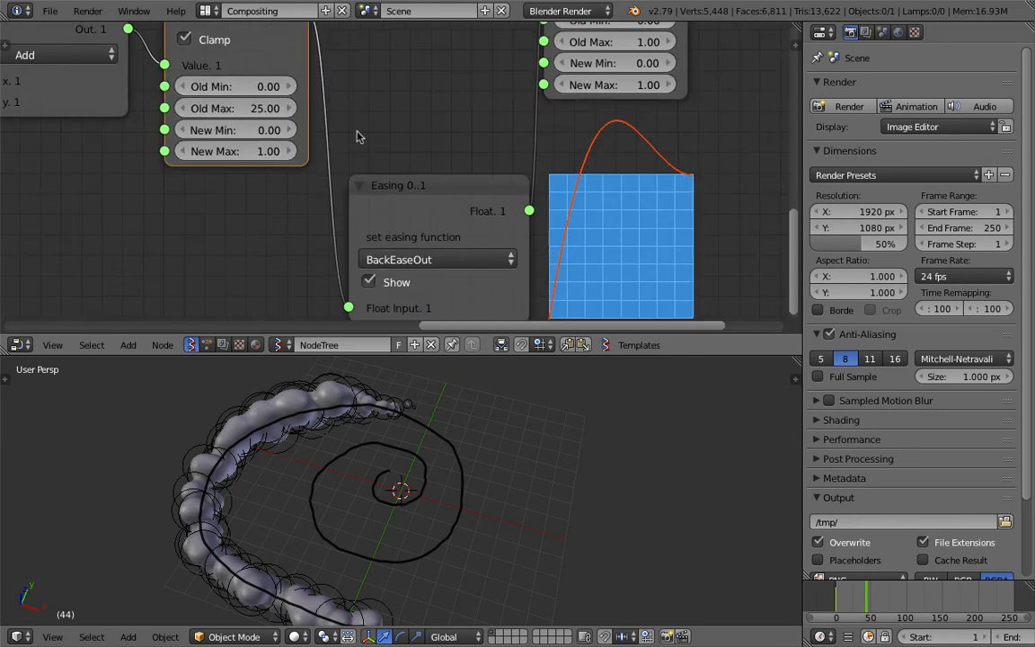
Try clamping the second Map Range node and raising its New Max to 1.12
left_click(372, 166)
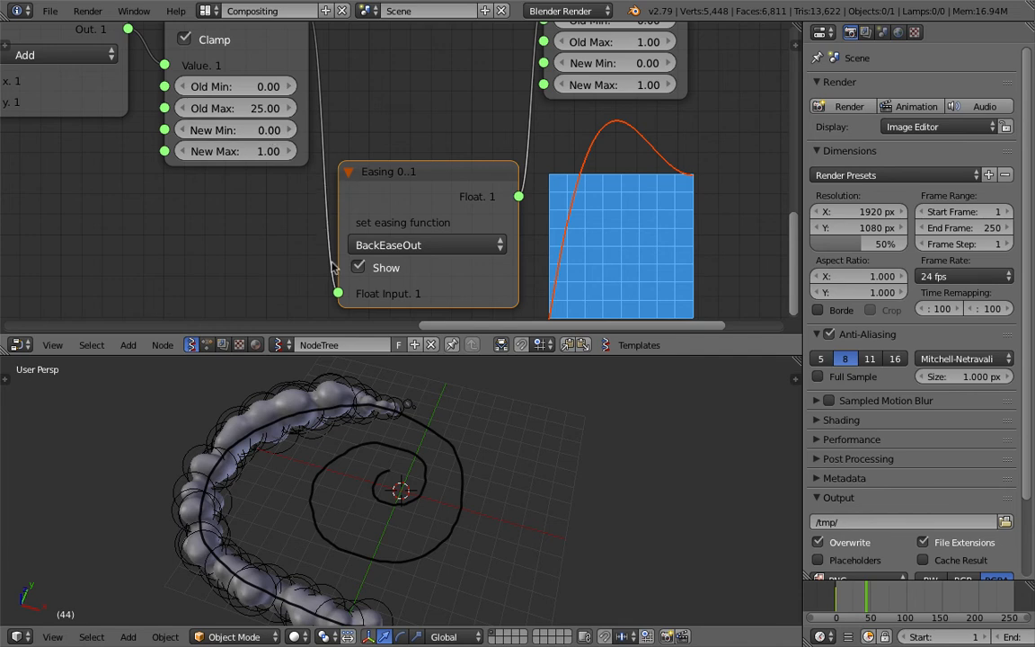
middle_click_drag(449, 149, 250, 228)
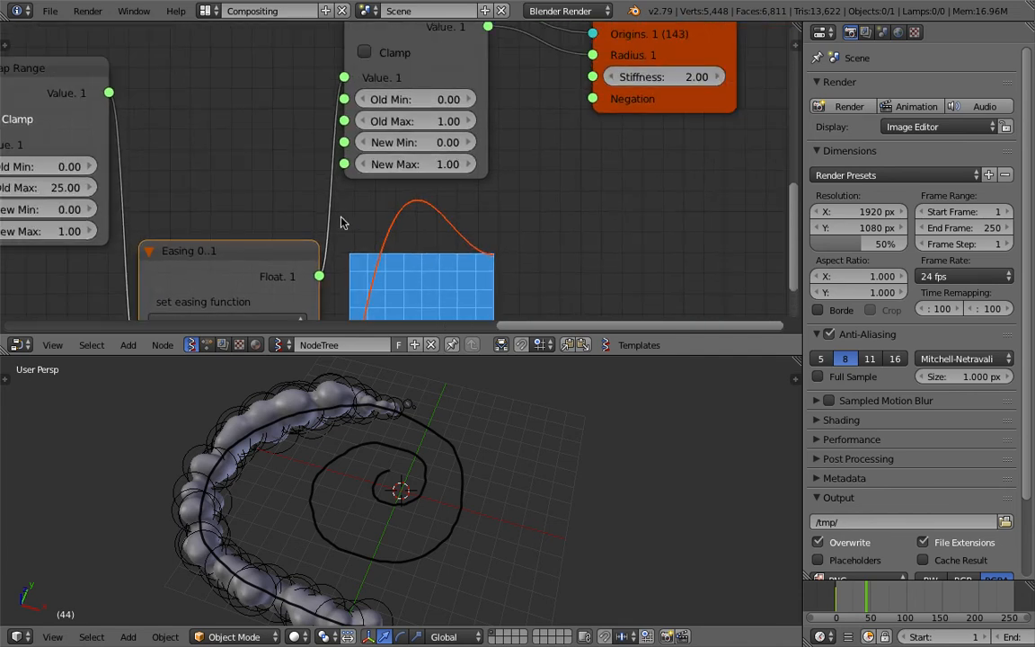
middle_click_drag(358, 108, 325, 175)
left_click(331, 119)
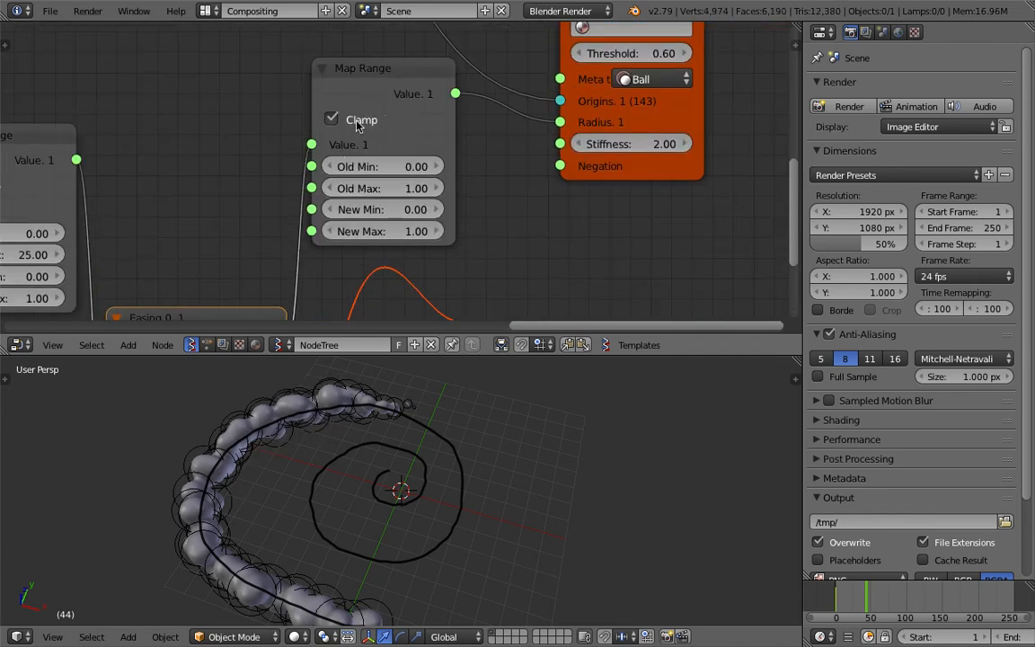
scroll(409, 191, "up", 1)
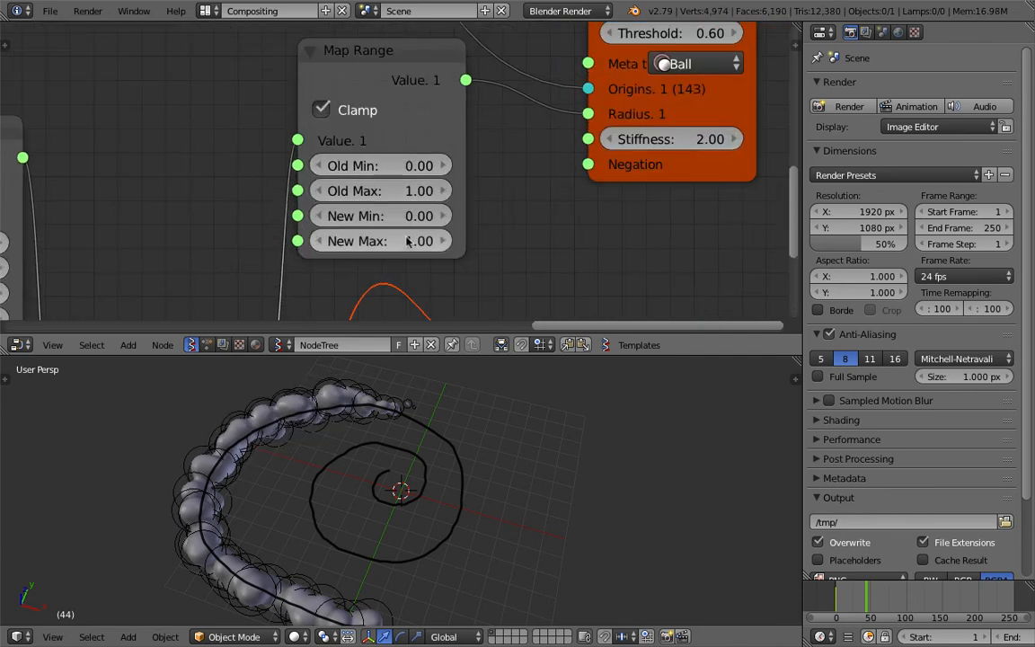
mouse_move(395, 241)
left_mouse_down()
mouse_move(421, 241)
mouse_move(400, 247)
left_mouse_up()
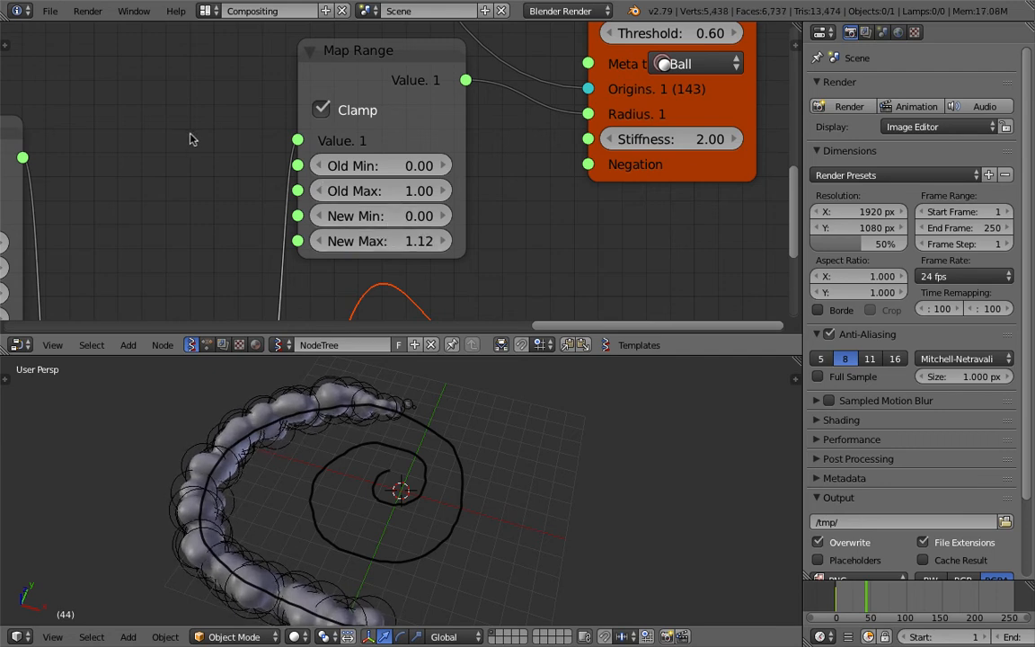
Turn off Clamp on the second Map Range node and save the file over the existing one
left_click(320, 110)
scroll(225, 138, "down", 2)
middle_click_drag(225, 138, 278, 114)
key("ctrl+s")
left_click(278, 112)
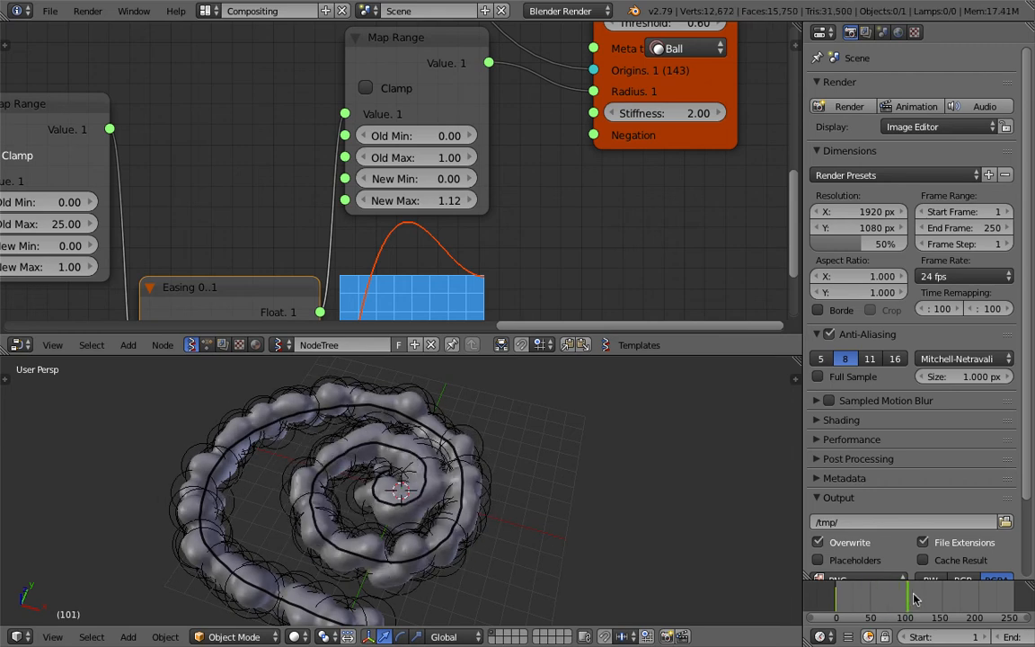
Lower the second Map Range node's New Max to 0.82 and return the timeline to frame 0
left_click_drag(414, 200, 386, 201)
left_click_drag(832, 595, 526, 326)
middle_click_drag(524, 253, 623, 150)
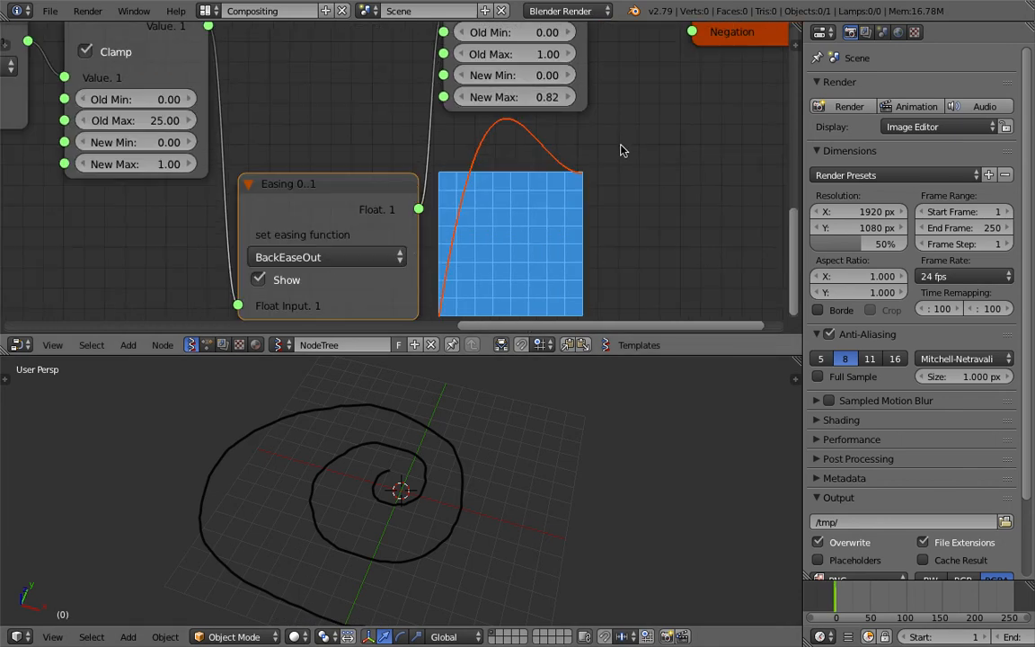
Try the BackEaseInOut easing function and scrub the timeline around frame 0
left_click(396, 257)
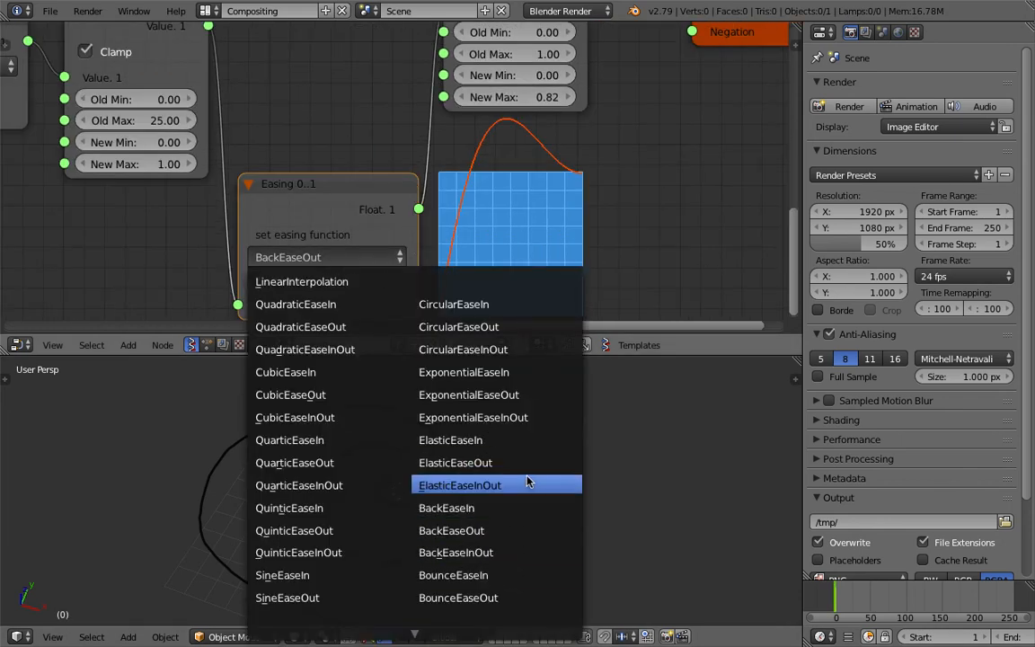
left_click(513, 552)
middle_click_drag(419, 216, 416, 192)
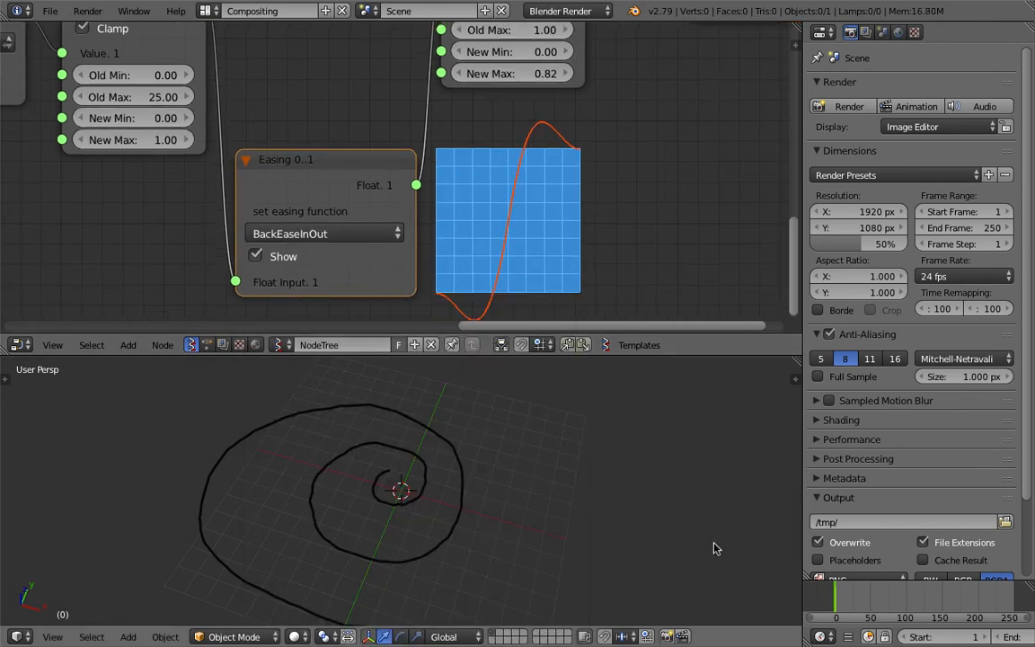
mouse_move(844, 602)
left_mouse_down()
mouse_move(889, 602)
mouse_move(836, 602)
left_mouse_up()
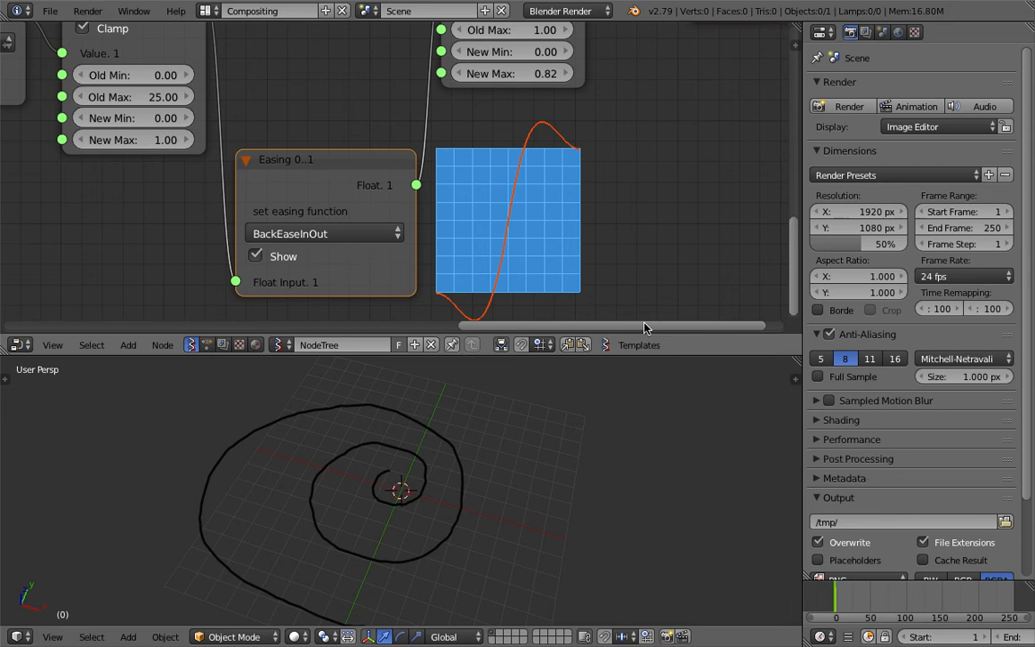
Set the easing function to ElasticEaseOut and the second Map Range node's New Max to 1.18, scrubbing the timeline to preview the growth
left_click(375, 237)
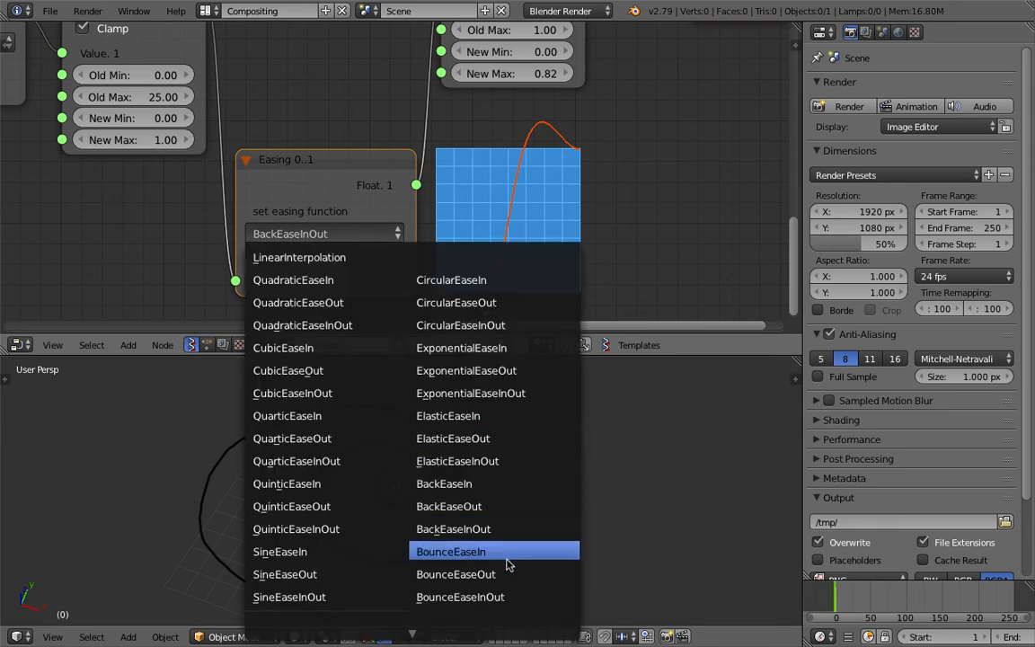
left_click(503, 438)
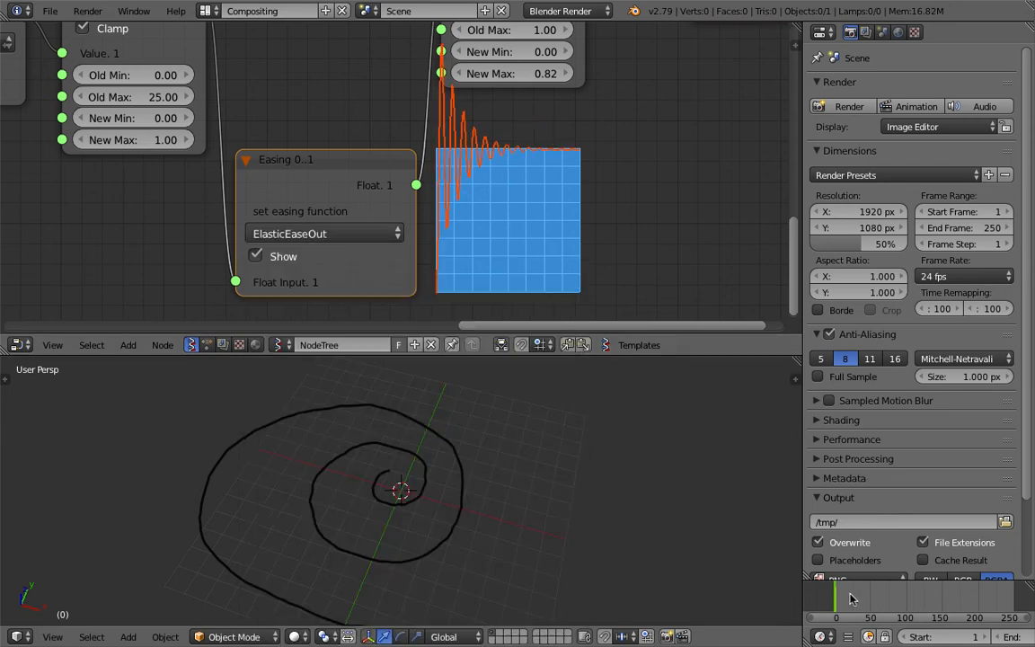
left_click_drag(844, 601, 889, 603)
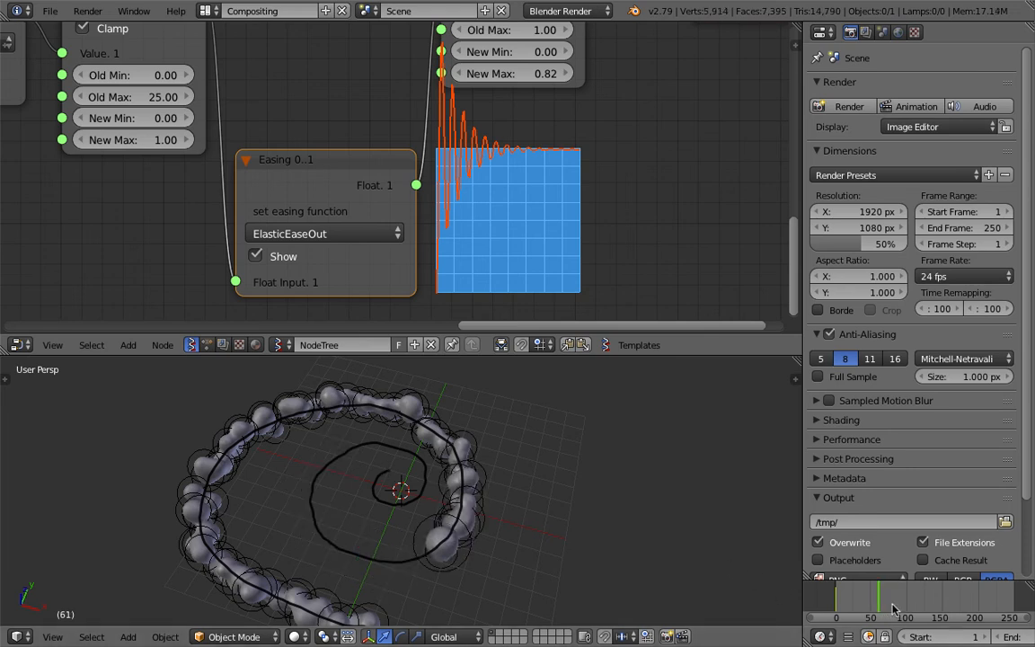
left_click_drag(551, 74, 577, 73)
mouse_move(854, 599)
left_mouse_down()
mouse_move(838, 600)
mouse_move(869, 606)
left_mouse_up()
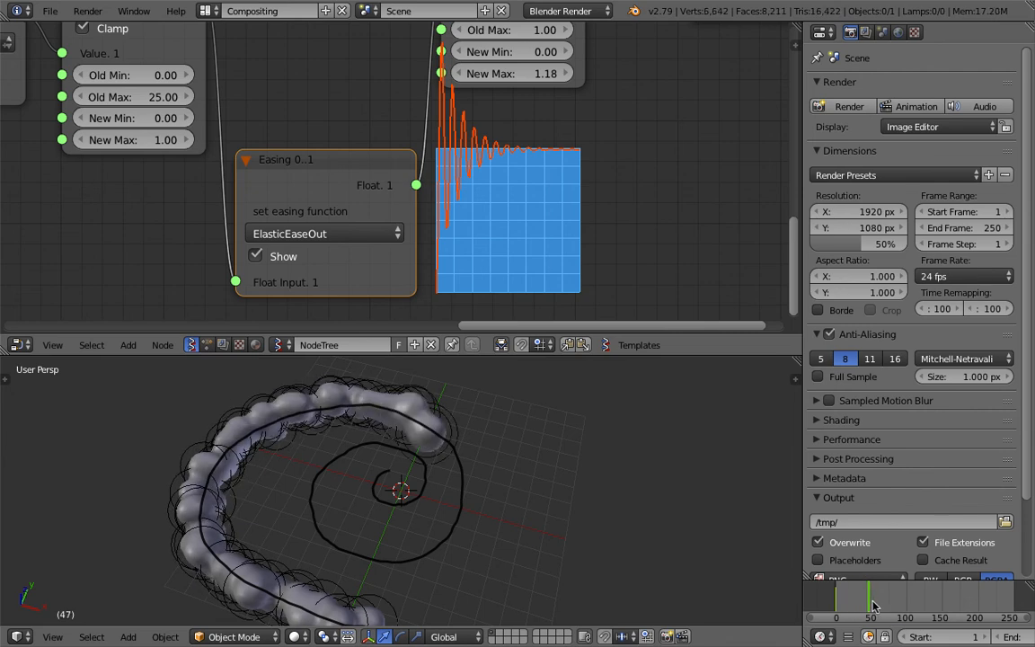
Try the SineEaseOut easing function and scrub the timeline from the start to about frame 36
left_click(369, 234)
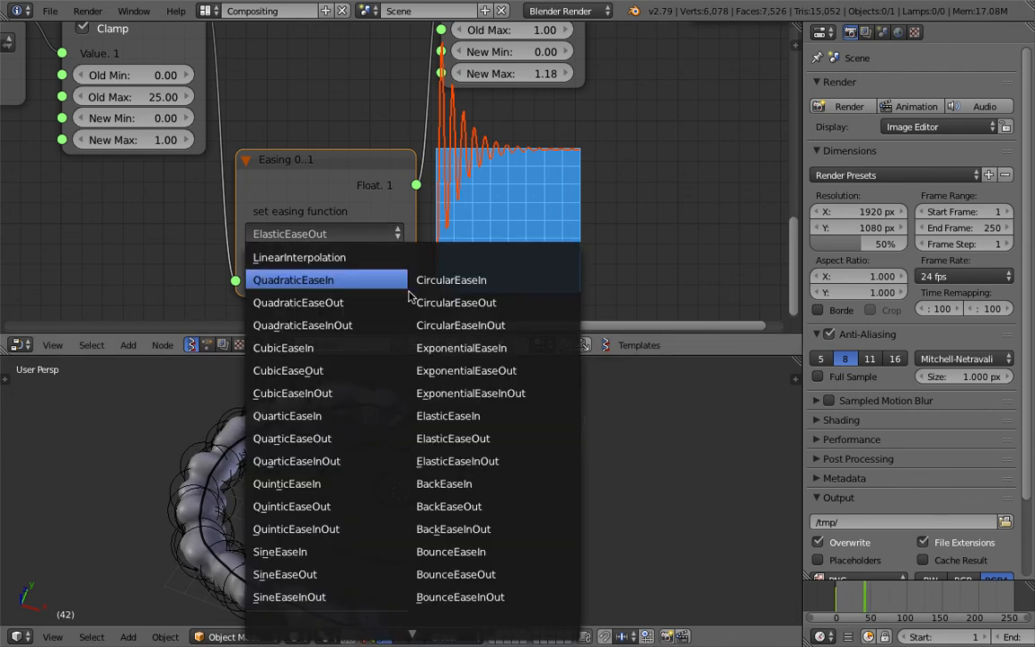
left_click(355, 573)
left_click(838, 603)
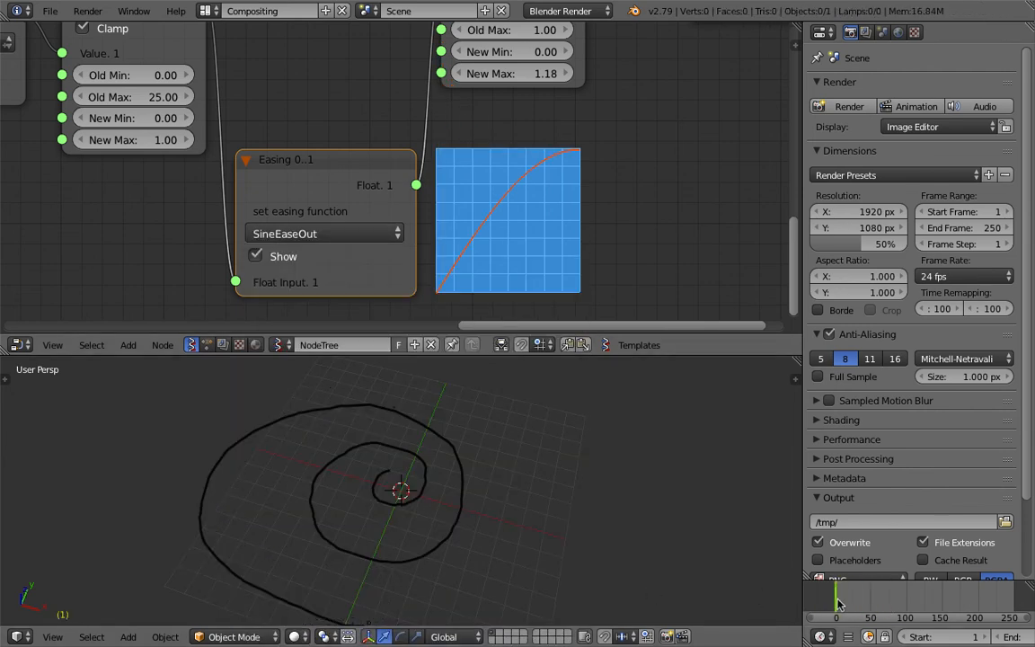
mouse_move(848, 604)
left_mouse_down()
mouse_move(878, 600)
mouse_move(861, 600)
left_mouse_up()
Set the easing function back to BackEaseInOut and scrub the timeline from the start to frame 82
left_click(265, 232)
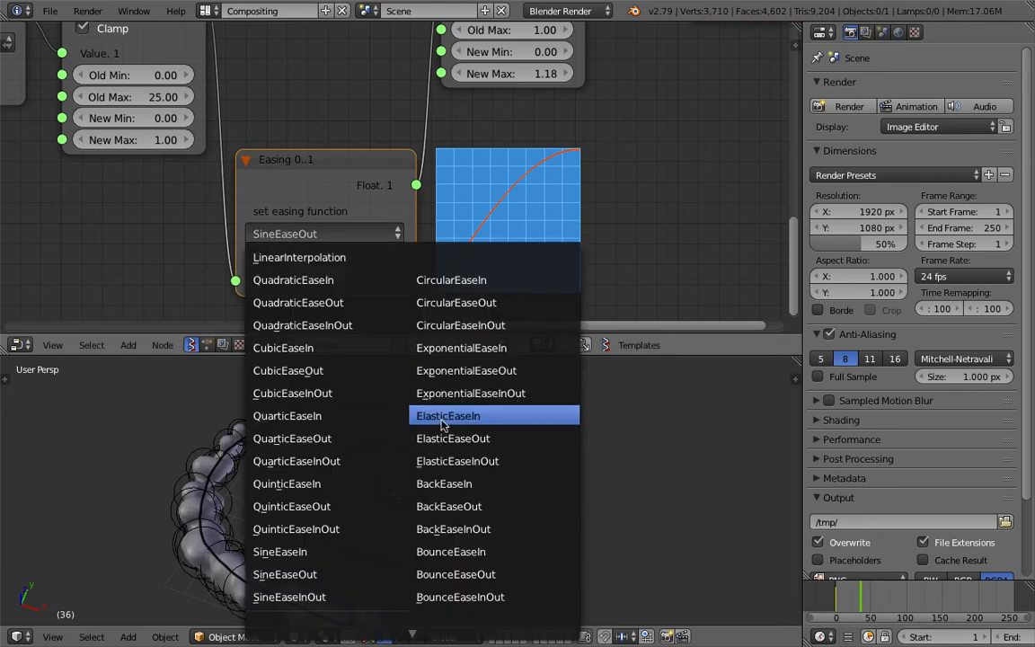
left_click(493, 530)
left_click(839, 602)
left_click_drag(854, 601, 896, 593)
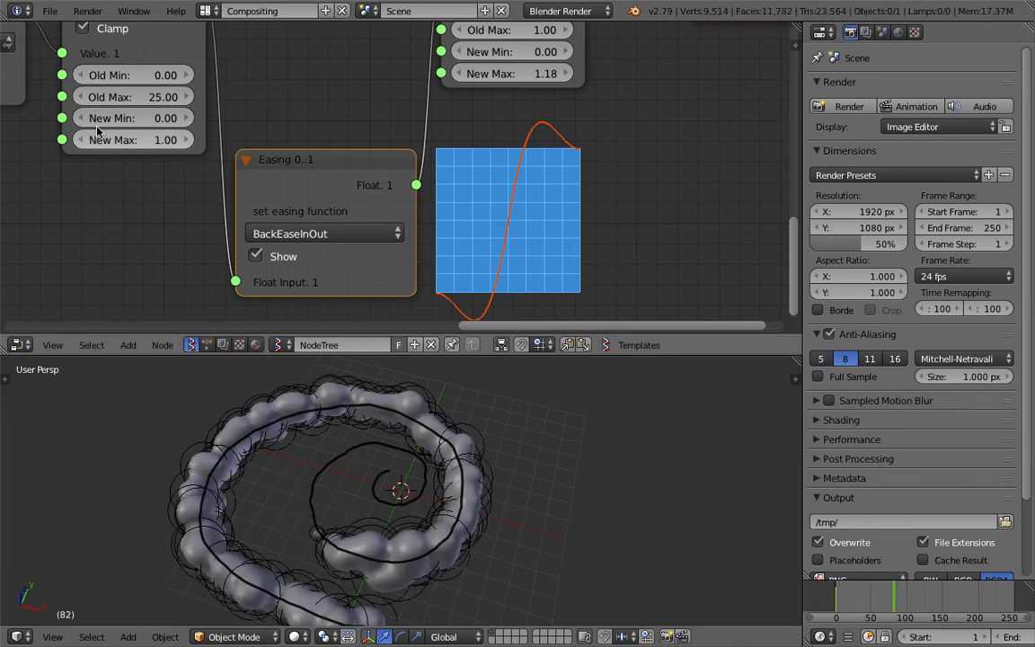
Make room between the ADD node and the first Map Range node, and save the file
scroll(126, 152, "down", 2)
middle_click_drag(148, 169, 366, 222)
scroll(274, 187, "down", 1)
middle_click_drag(274, 187, 504, 170)
left_click_drag(338, 88, 294, 106)
left_click_drag(318, 187, 258, 208)
left_click_drag(443, 113, 383, 138)
key("ctrl+s")
left_click(401, 134)
middle_click_drag(503, 131, 453, 133)
left_click_drag(604, 196, 619, 185)
left_click_drag(528, 102, 481, 92)
scroll(363, 151, "up", 1)
left_click_drag(352, 123, 333, 123)
left_click_drag(488, 97, 522, 97)
Duplicate the ADD node and insert the copy on the link between it and the first Map Range node
left_click(346, 123)
key("shift+d")
left_click(451, 124)
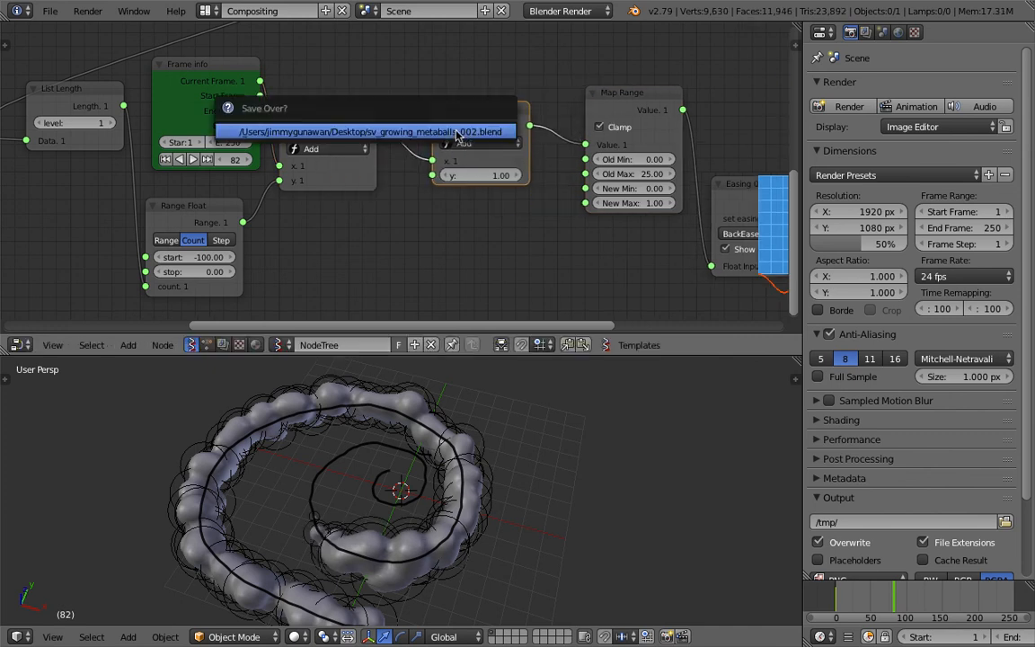
Duplicate an ADD node once more and insert the copy between the two existing ADD nodes
middle_click_drag(332, 198, 348, 175)
key("shift+d")
left_click(351, 208)
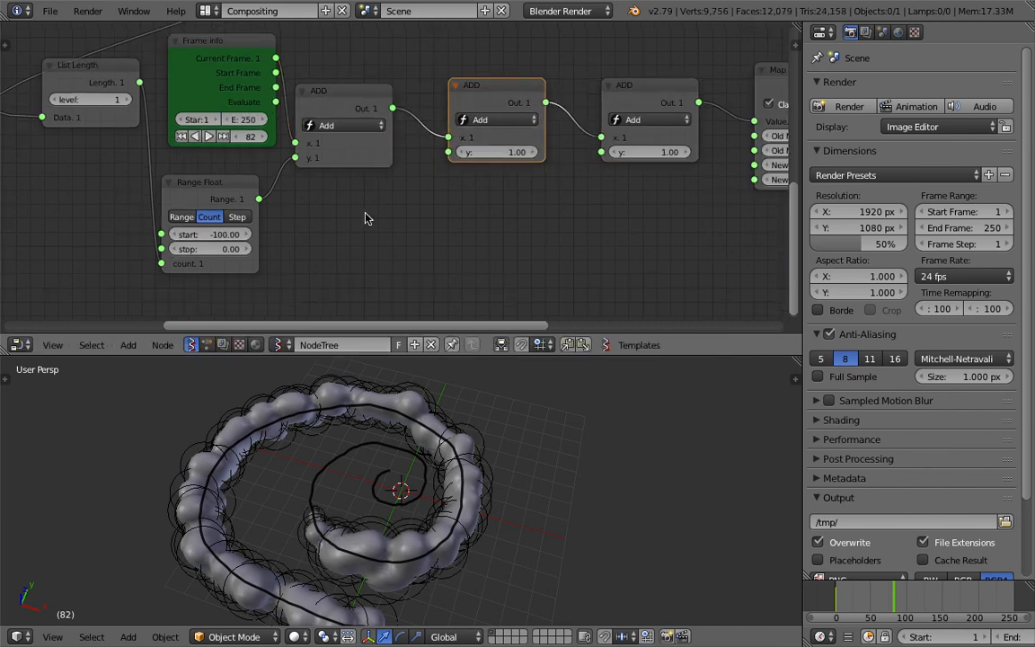
Link the middle ADD node's output to the first Map Range, delete the bypassed last ADD node, and save the file
middle_click_drag(541, 101, 484, 104)
left_click_drag(487, 105, 696, 123)
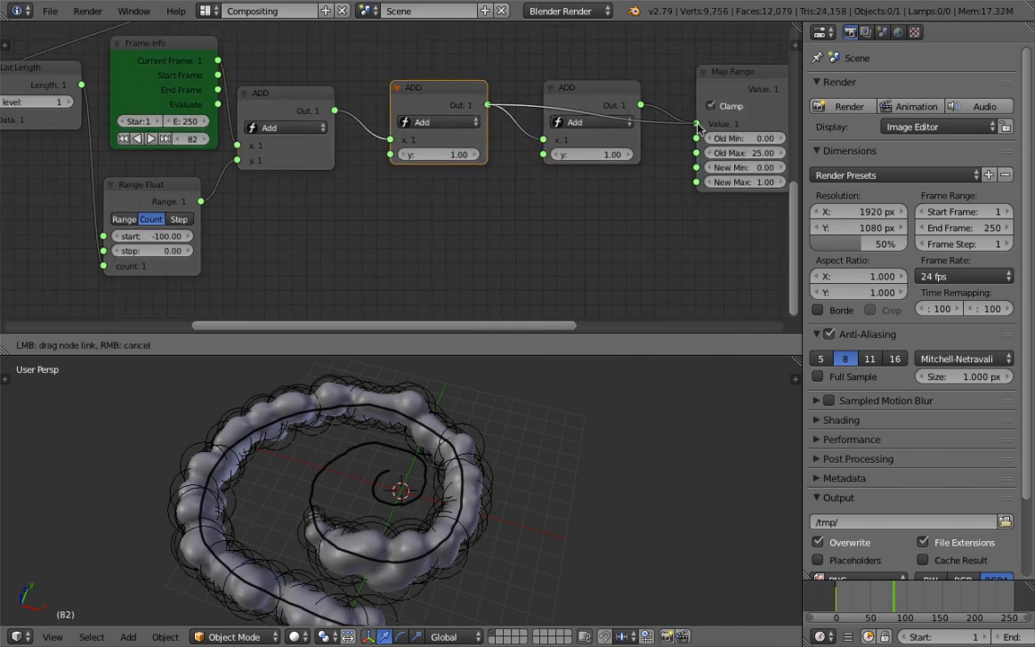
right_click(602, 91)
key("x")
left_click_drag(453, 106, 539, 102)
key("ctrl+s")
Search the Sverchok nodes for "random" and add a Random Num Gen node below the second ADD node
key("shift+a")
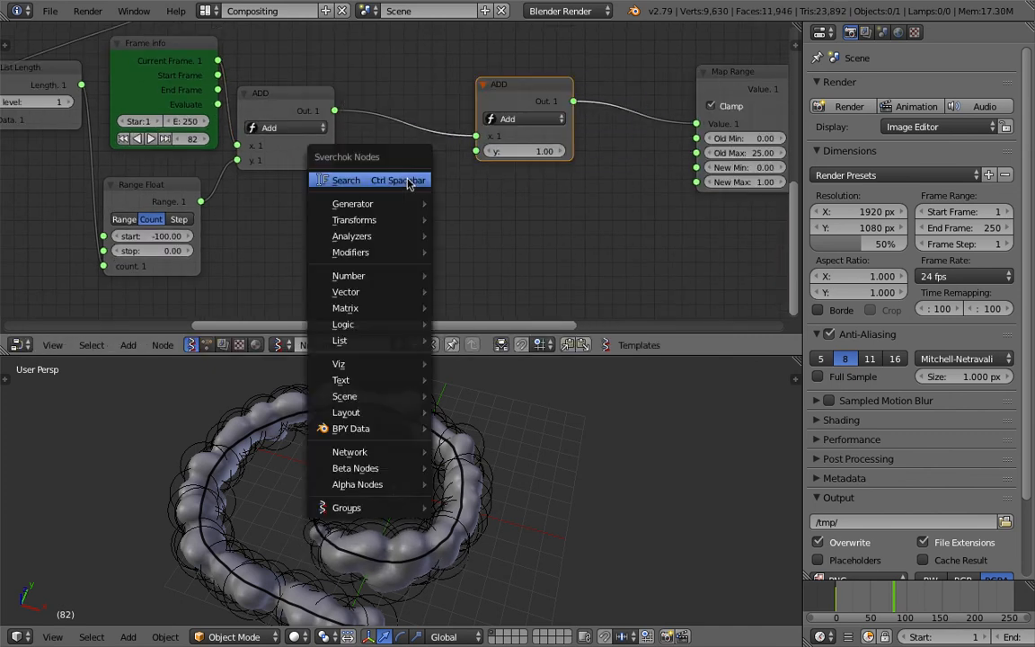
left_click(405, 178)
type("math")
key("Down")
key("Down")
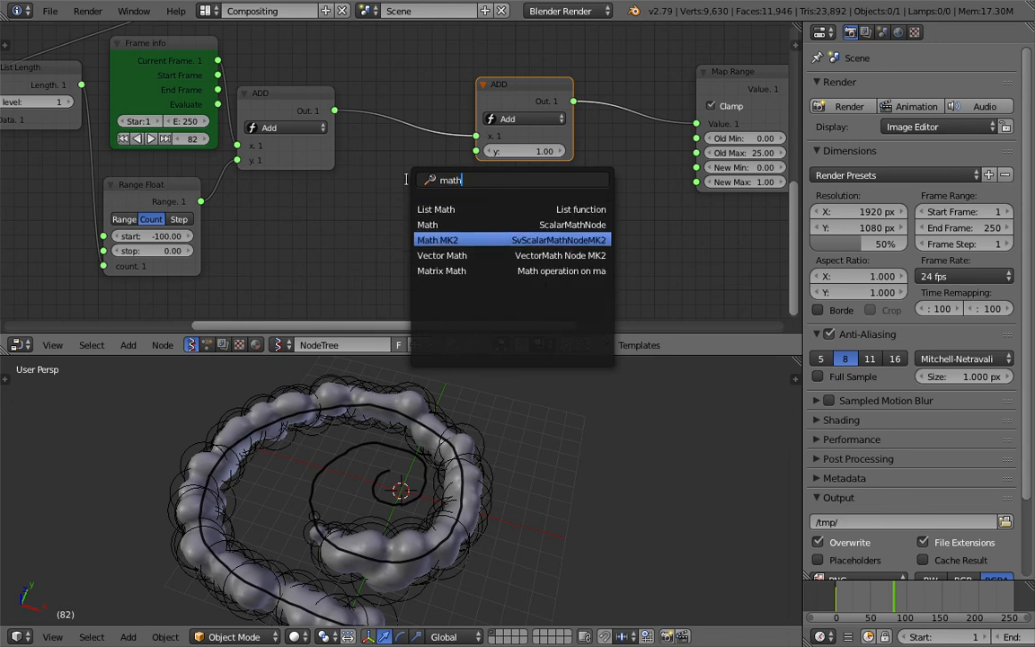
type("random")
key("Down")
key("Return")
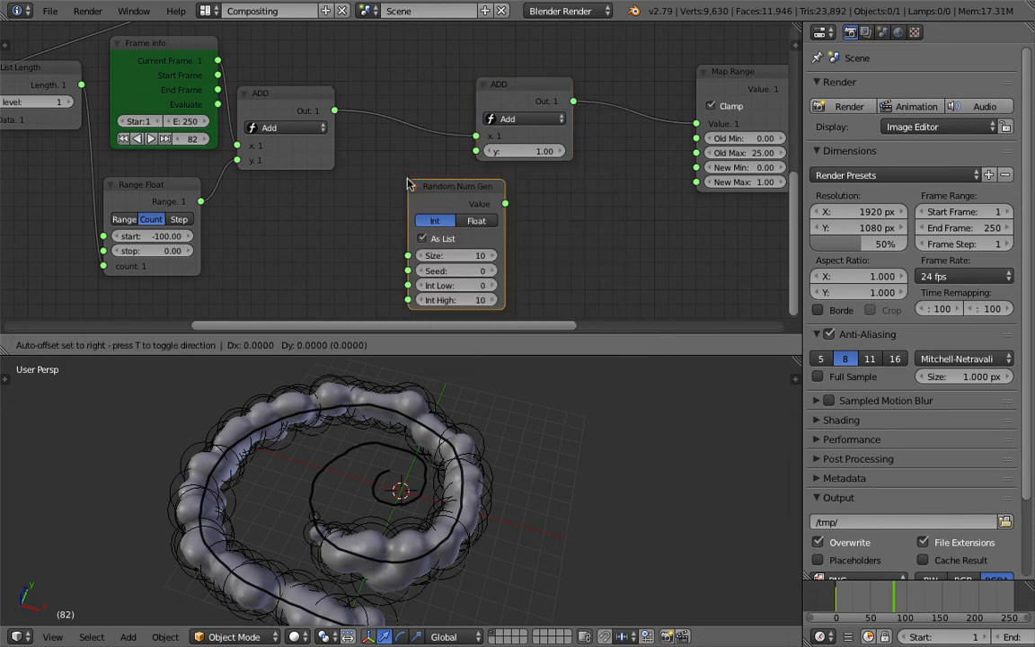
left_click(427, 202)
Set the Random Num Gen node to Float from -50 to 50 with Seed 3, feed its Size from List Length, and save
middle_click_drag(383, 197, 469, 227)
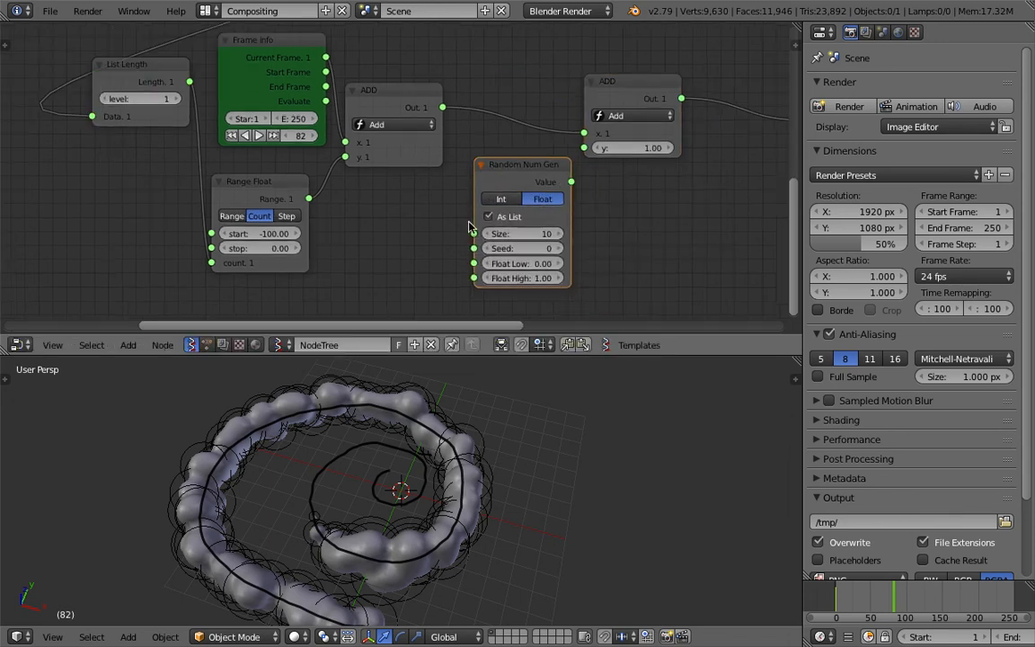
middle_click_drag(322, 192, 350, 202)
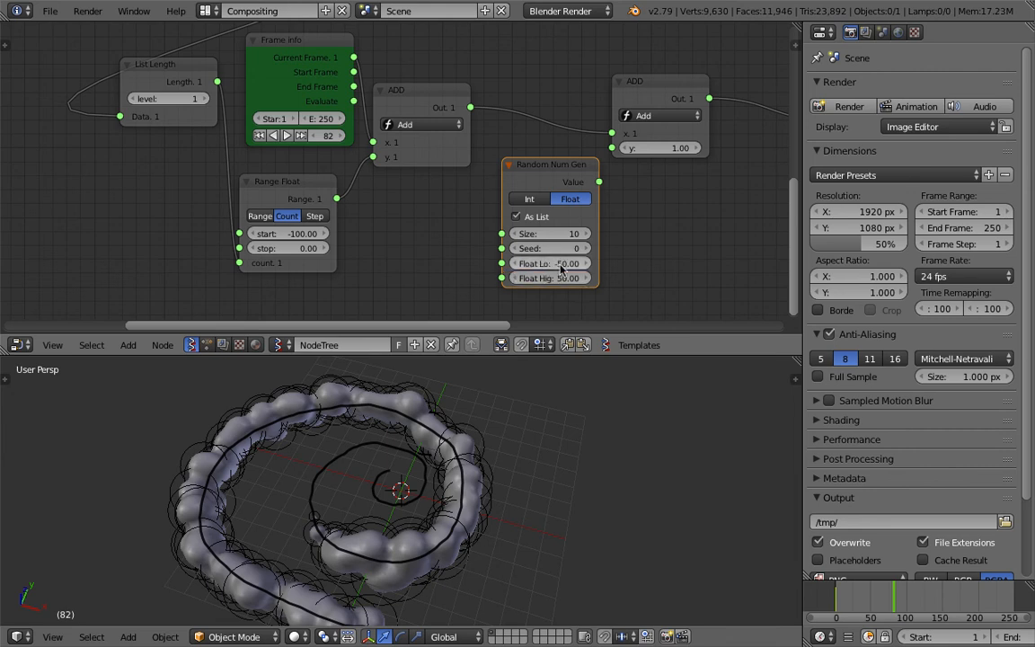
left_click_drag(218, 85, 501, 233)
left_click_drag(526, 170, 468, 188)
key("ctrl+s")
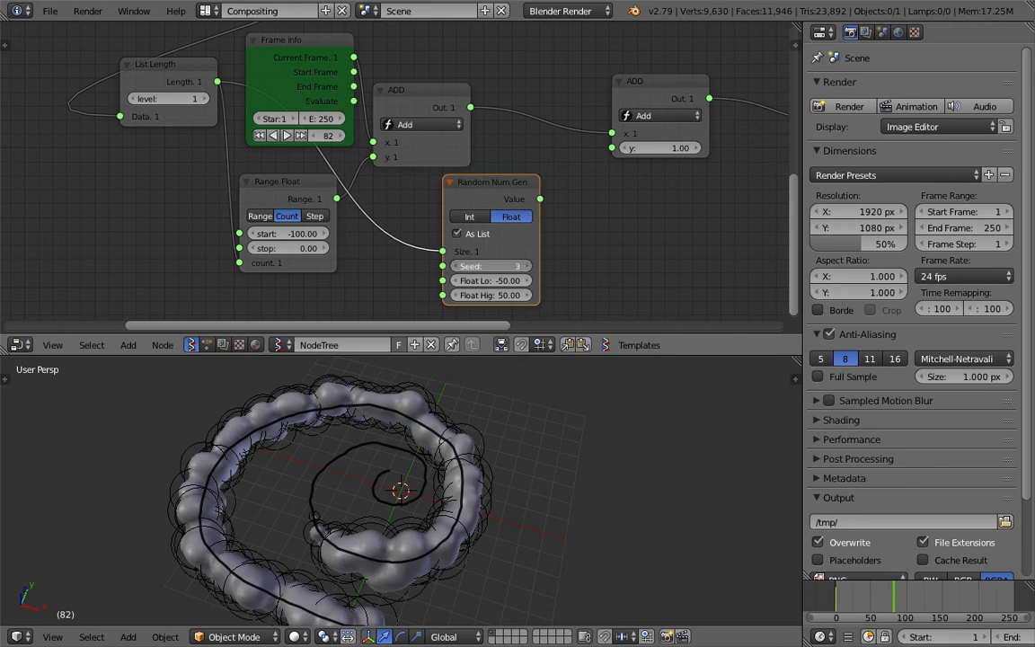
Connect the random values to the second ADD node's y input, set the Seed to 66, and scrub the timeline to frame 86
left_click_drag(539, 203, 564, 183)
left_click_drag(620, 154, 617, 153)
middle_click_drag(589, 144, 448, 151)
left_click_drag(302, 110, 365, 86)
left_click_drag(832, 595, 896, 604)
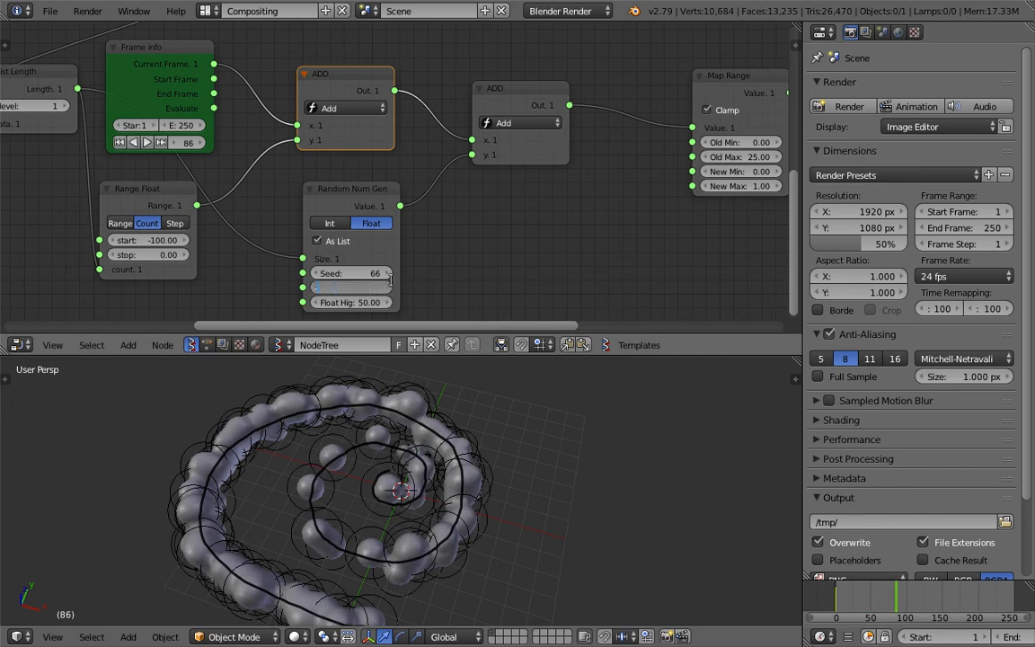
Set the Random Num Gen node's Float High to 0 and scrub the timeline from the start to frame 110
key("Return")
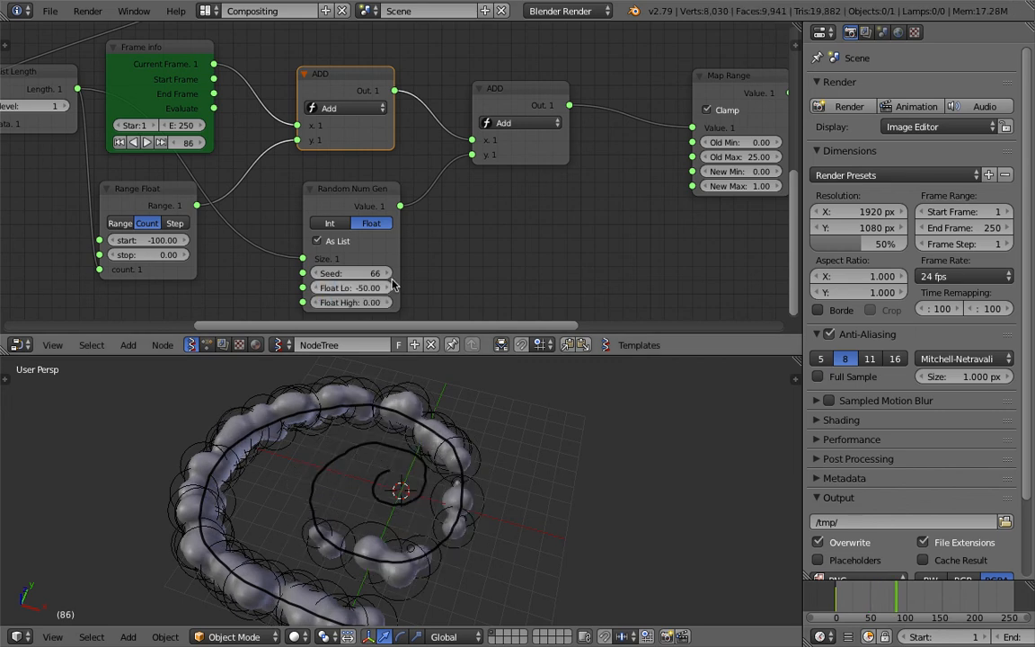
left_click(838, 598)
left_click_drag(856, 601, 913, 600)
Set the Random Num Gen node's Seed to 0 and scrub the timeline back to frame 0
middle_click_drag(379, 264, 387, 210)
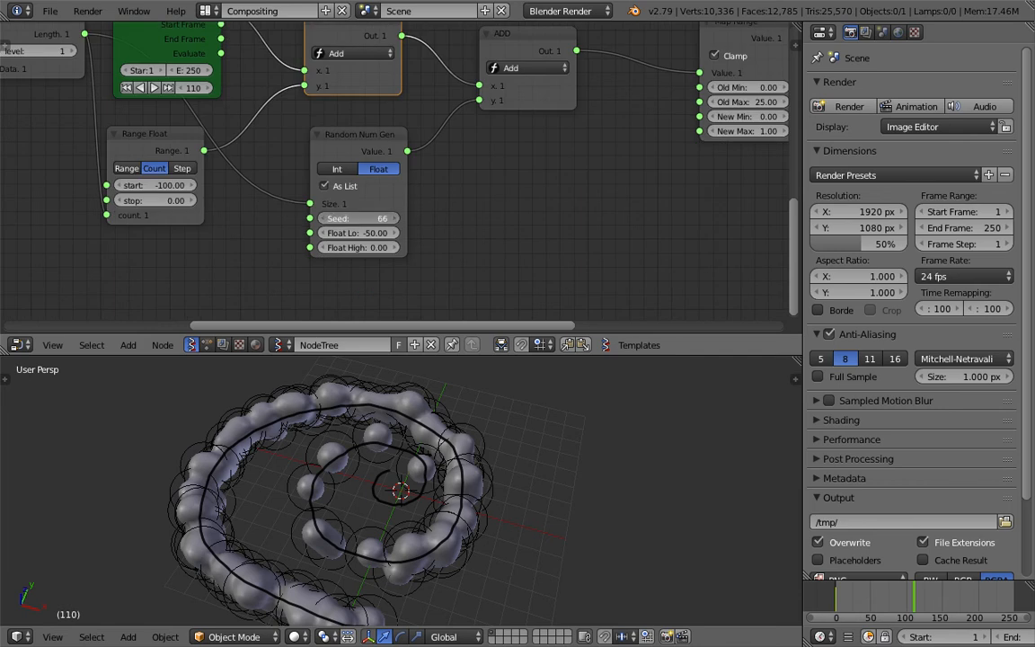
left_click_drag(355, 219, 363, 218)
left_click(355, 218)
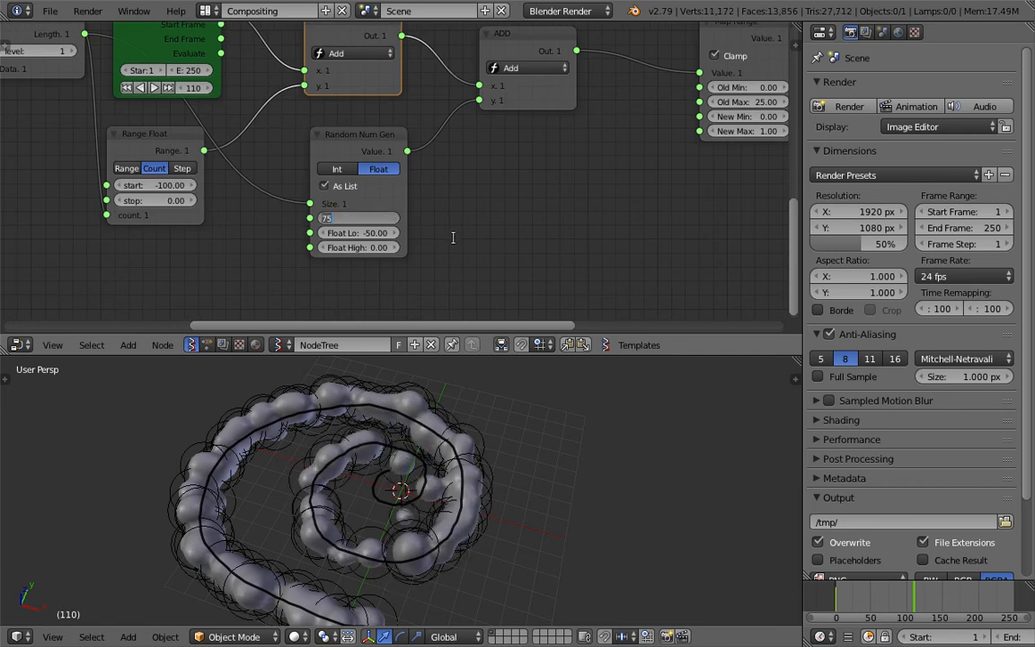
type("0")
key("Return")
left_click_drag(865, 611, 825, 593)
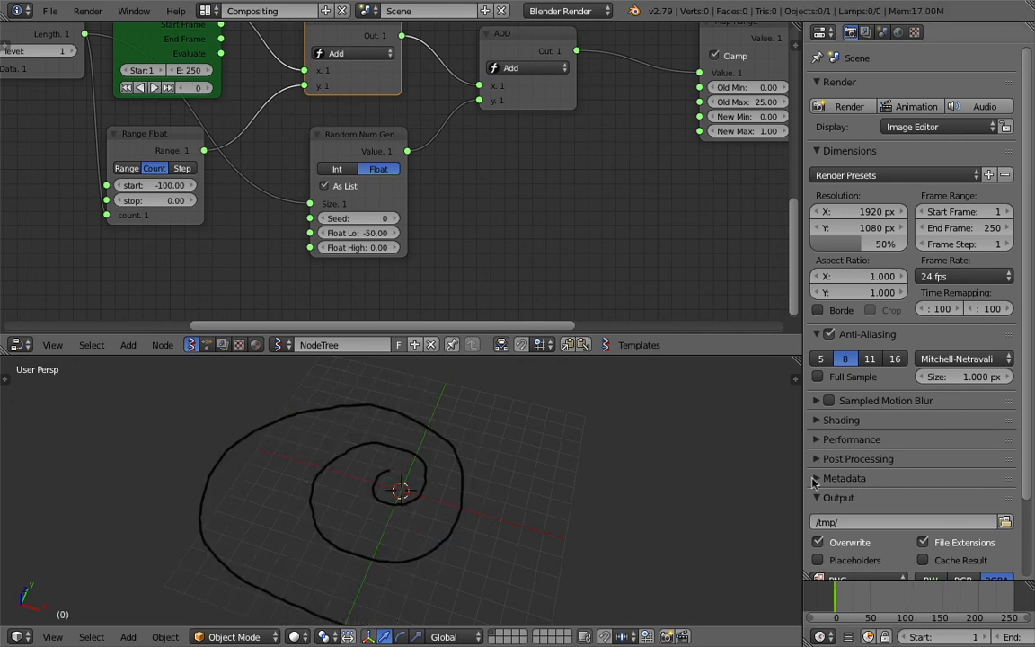
Change the Easing node's function to BackEaseOut, save the file, and scrub the timeline to frame 101
middle_click_drag(579, 194, 338, 249)
middle_click_drag(541, 240, 393, 250)
scroll(393, 251, "up", 3)
left_click(490, 251)
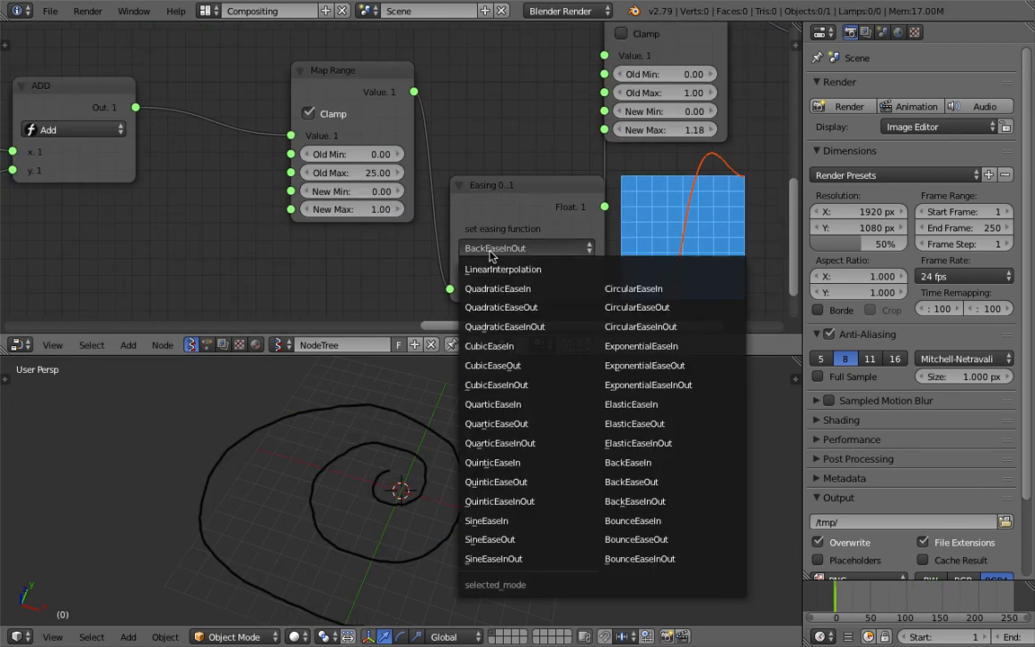
left_click(634, 481)
key("ctrl+s")
left_click(474, 451)
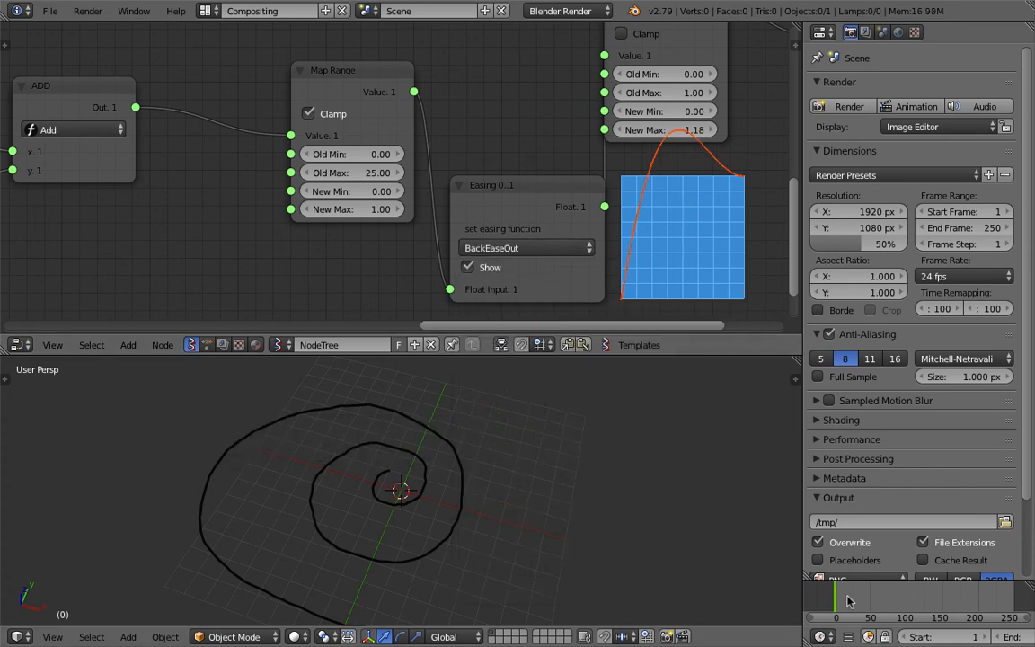
left_click_drag(850, 604, 907, 599)
Lower the New Max value of the Map Range node feeding the metaball radius to make the metaballs thinner
scroll(453, 541, "down", 2)
scroll(381, 143, "down", 3)
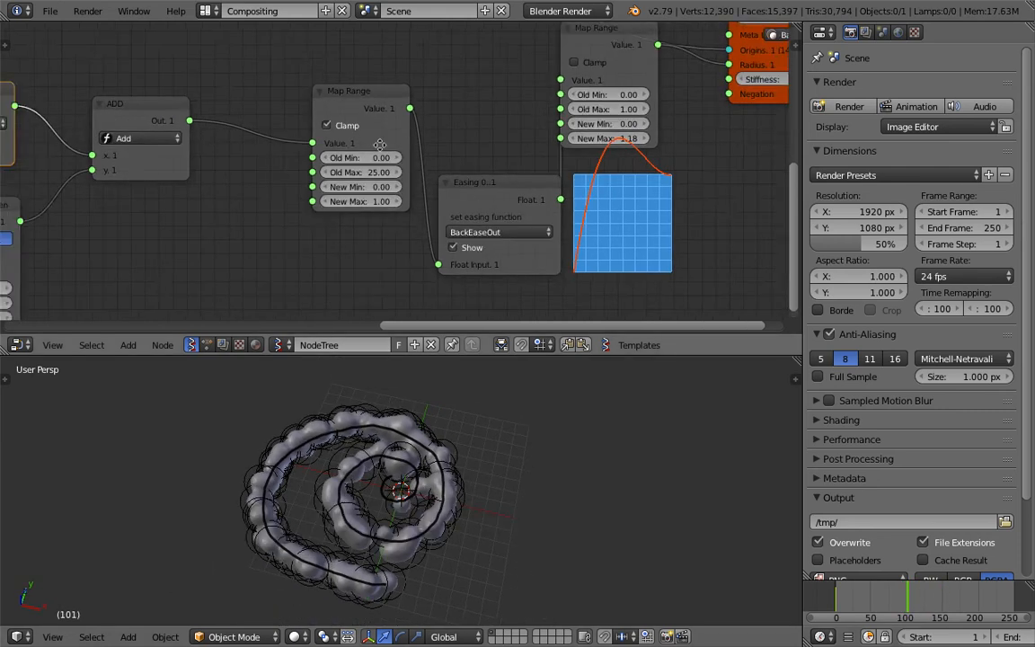
middle_click_drag(579, 106, 373, 173)
scroll(374, 173, "up", 3)
left_click_drag(429, 214, 409, 213)
Raise the Multiply node's y value to place more metaball points along the spiral
middle_click_drag(192, 112, 430, 201)
scroll(430, 200, "down", 1)
middle_click_drag(239, 205, 532, 217)
scroll(532, 217, "down", 2)
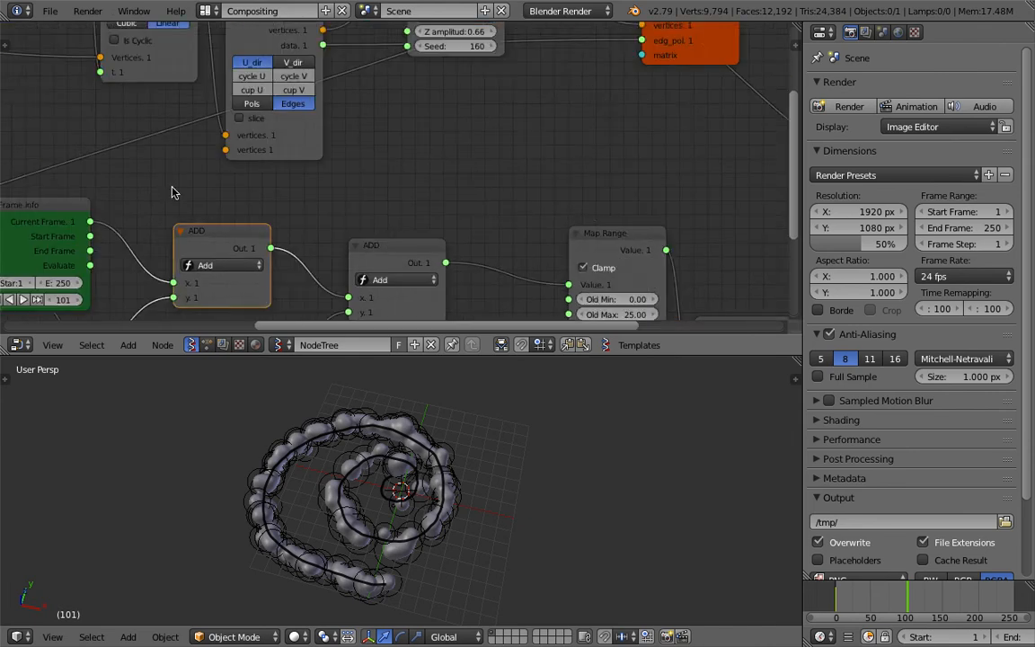
middle_click_drag(174, 191, 627, 273)
middle_click_drag(250, 194, 445, 222)
scroll(440, 216, "down", 2)
scroll(412, 172, "up", 3)
middle_click_drag(411, 171, 327, 213)
left_click_drag(439, 127, 471, 126)
left_click_drag(431, 125, 604, 125)
Set the X, Y and Z amplitudes of the Randomize input vectors node to 0.80
middle_click_drag(698, 173, 296, 152)
middle_click_drag(432, 149, 204, 144)
left_click_drag(456, 132, 447, 164)
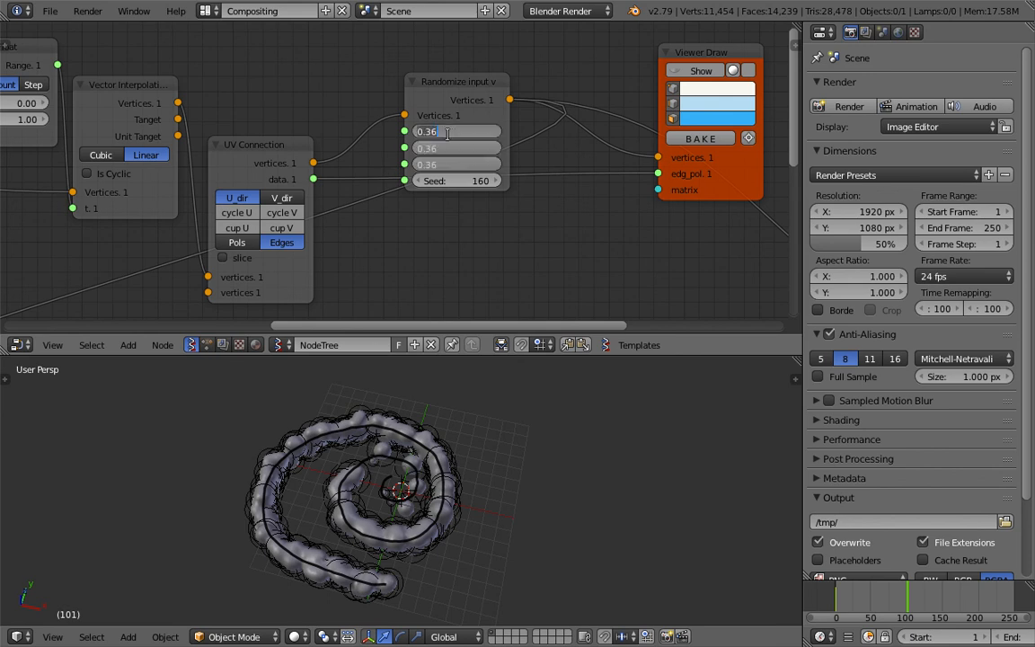
type("0.8")
key("Return")
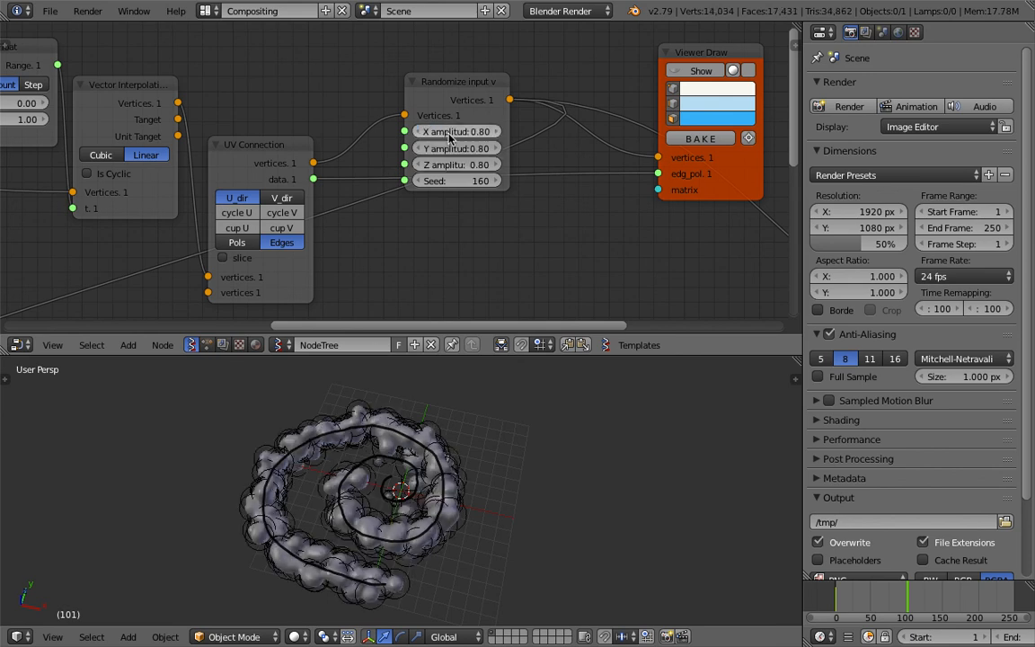
Scrub the timeline to frame 93 to preview the scattered metaballs, and enlarge the 3D viewport
left_click_drag(839, 600, 959, 608)
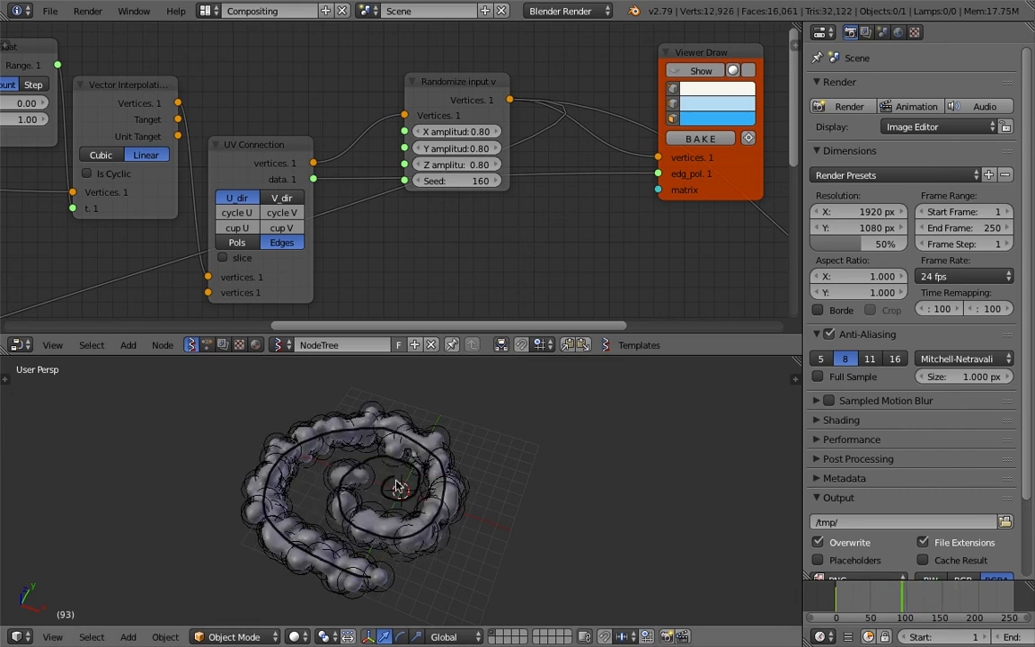
middle_click_drag(399, 486, 493, 426)
left_click_drag(509, 356, 510, 259)
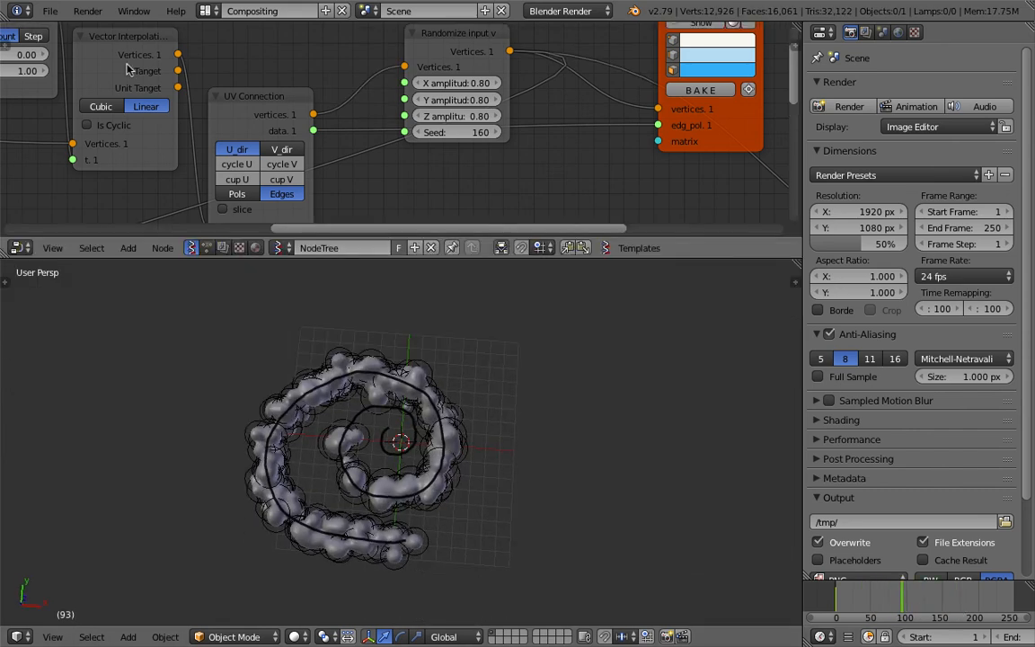
Save the file, and save it again under a new file name
left_click(51, 11)
left_click(74, 133)
left_click(52, 13)
left_click(97, 151)
left_click(916, 72)
left_click(977, 54)
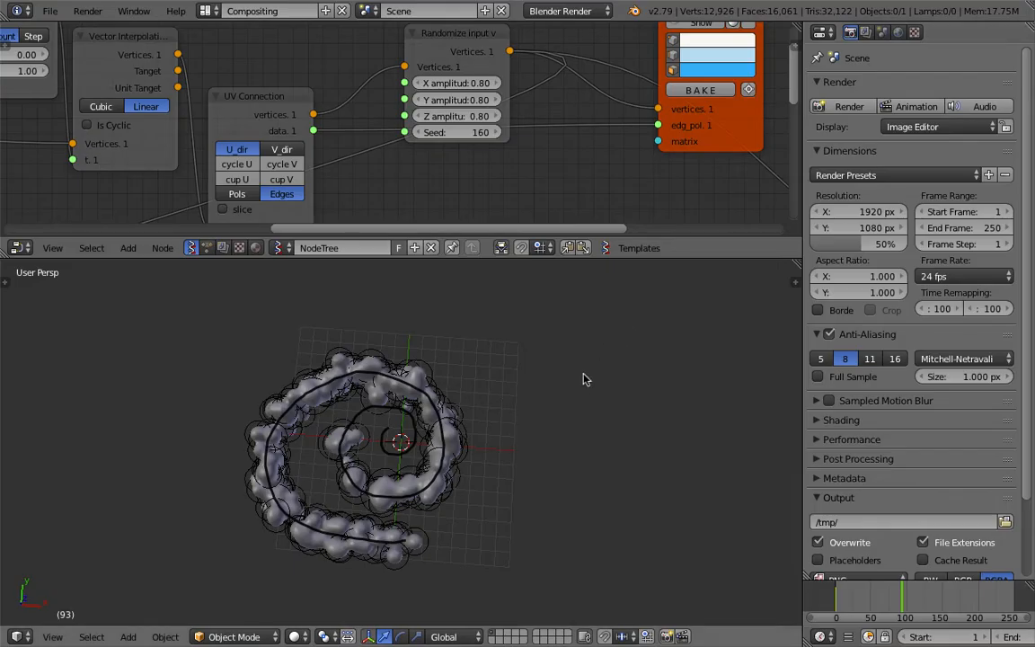
Delete the grease pencil layer holding the spiral and draw the numerals 1, 2 and 3 beside the grid
key("n")
left_click(771, 350)
mouse_move(467, 367)
middle_mouse_down("shift")
mouse_move(430, 361)
mouse_move(425, 383)
mouse_move(353, 364)
mouse_move(307, 406)
middle_mouse_up("shift")
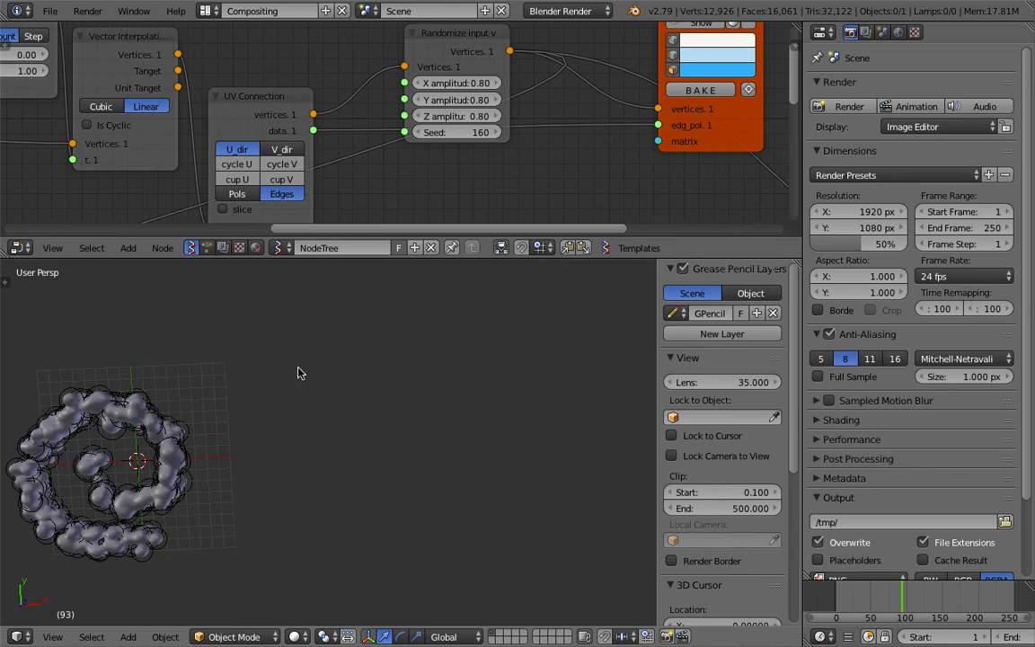
left_click_drag(299, 370, 313, 510)
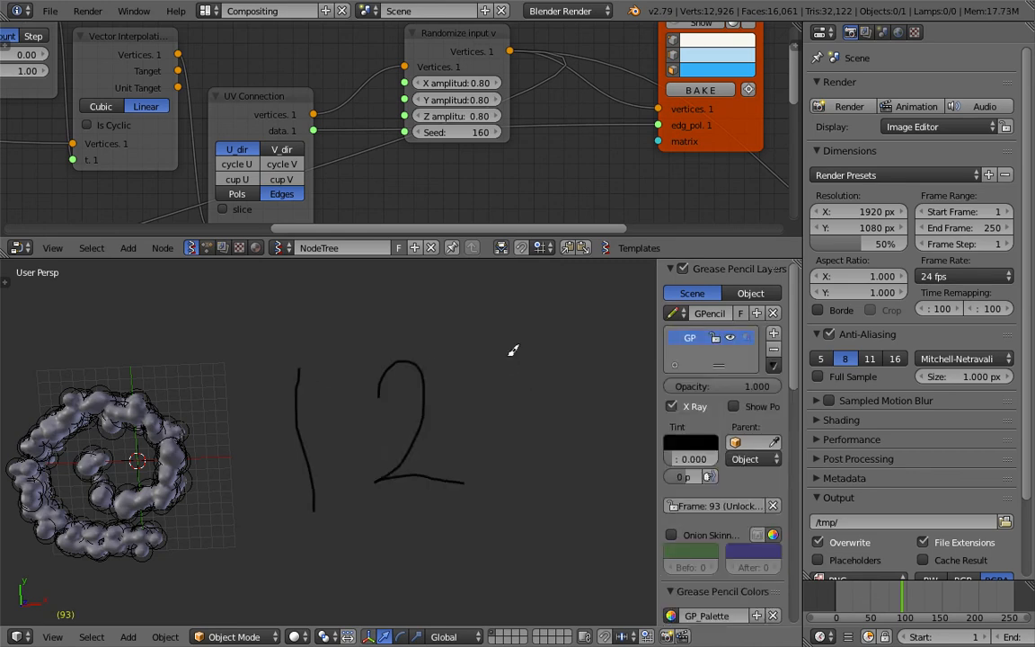
Scrub the timeline from the start to frame 78 to preview growth on the numerals, and enlarge the node editor
left_click(839, 602)
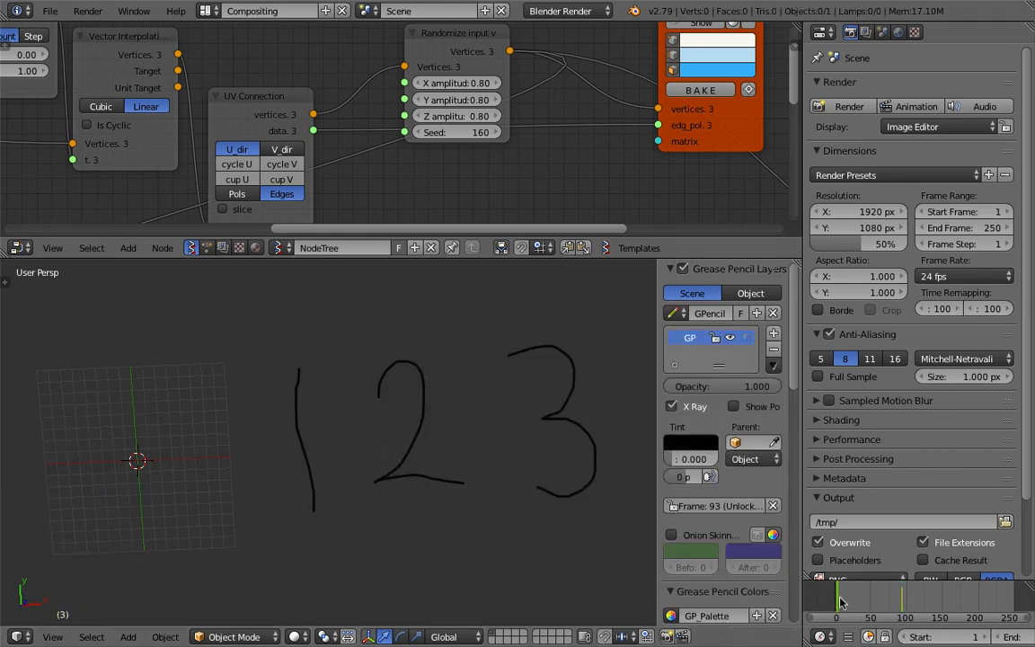
mouse_move(848, 596)
left_mouse_down()
mouse_move(916, 587)
mouse_move(928, 626)
mouse_move(890, 599)
left_mouse_up()
middle_click_drag(452, 162, 423, 190)
left_click_drag(457, 260, 459, 318)
Spread the second Map Range node and the Meta_Alpha node apart to tidy the layout, and save the file
scroll(564, 193, "down", 3)
middle_click_drag(566, 191, 368, 203)
left_click_drag(487, 188, 532, 137)
middle_click_drag(594, 187, 545, 122)
key("ctrl+s")
left_click(545, 122)
middle_click_drag(576, 242, 509, 199)
left_click_drag(508, 196, 481, 232)
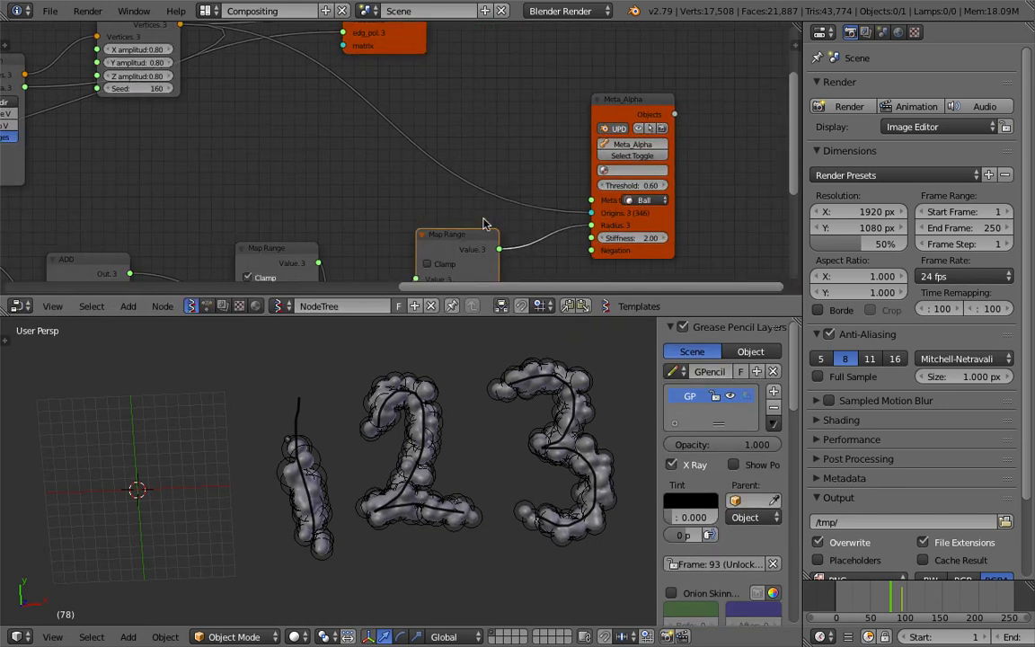
middle_click_drag(484, 223, 455, 198)
left_click_drag(625, 200, 679, 180)
middle_click_drag(465, 139, 460, 163)
key("ctrl+s")
left_click(493, 178)
Search the nodes for "list j" and add a List Join node between the Randomize and Meta_Alpha nodes
middle_click_drag(677, 129, 611, 124)
left_click_drag(583, 96, 588, 87)
middle_click_drag(482, 108, 541, 92)
scroll(418, 120, "down", 1)
middle_click_drag(401, 168, 482, 150)
middle_click_drag(432, 159, 562, 169)
scroll(444, 178, "up", 2)
scroll(426, 169, "down", 2)
scroll(478, 159, "down", 2)
key("shift+a")
left_click(481, 157)
type("list j")
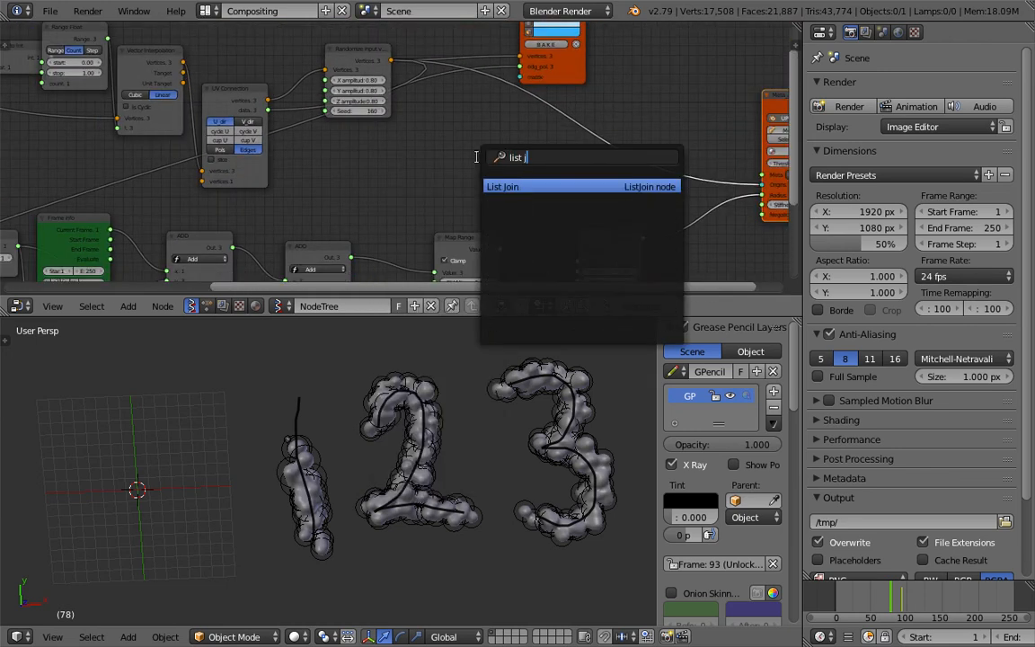
key("Return")
left_click(480, 137)
Connect the Randomize node's vertices to List Join, and its output to Meta_Alpha's Origins and List Length's data input
left_click_drag(390, 60, 481, 196)
scroll(538, 187, "up", 1)
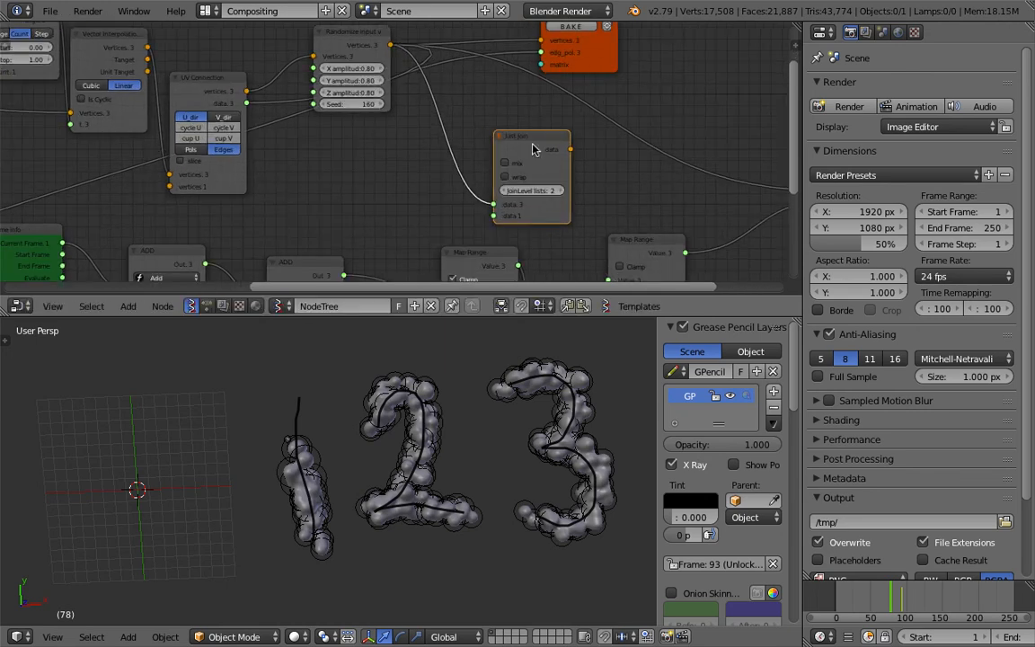
scroll(440, 151, "down", 1)
left_click_drag(453, 147, 671, 183)
left_click_drag(421, 139, 392, 119)
scroll(397, 129, "down", 3)
middle_click_drag(403, 139, 565, 137)
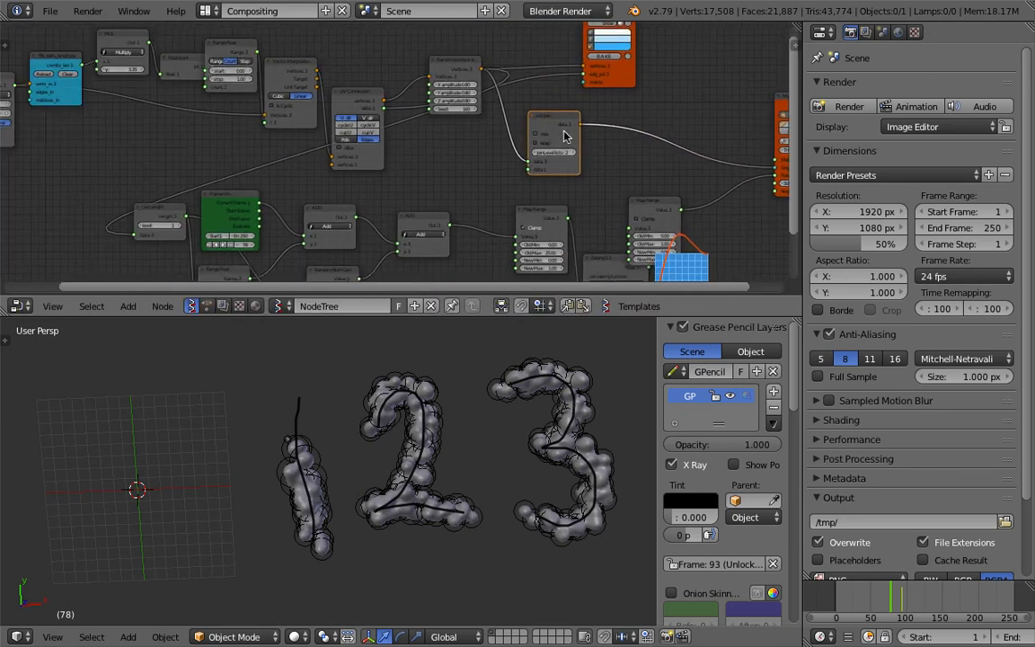
left_click_drag(578, 128, 135, 238)
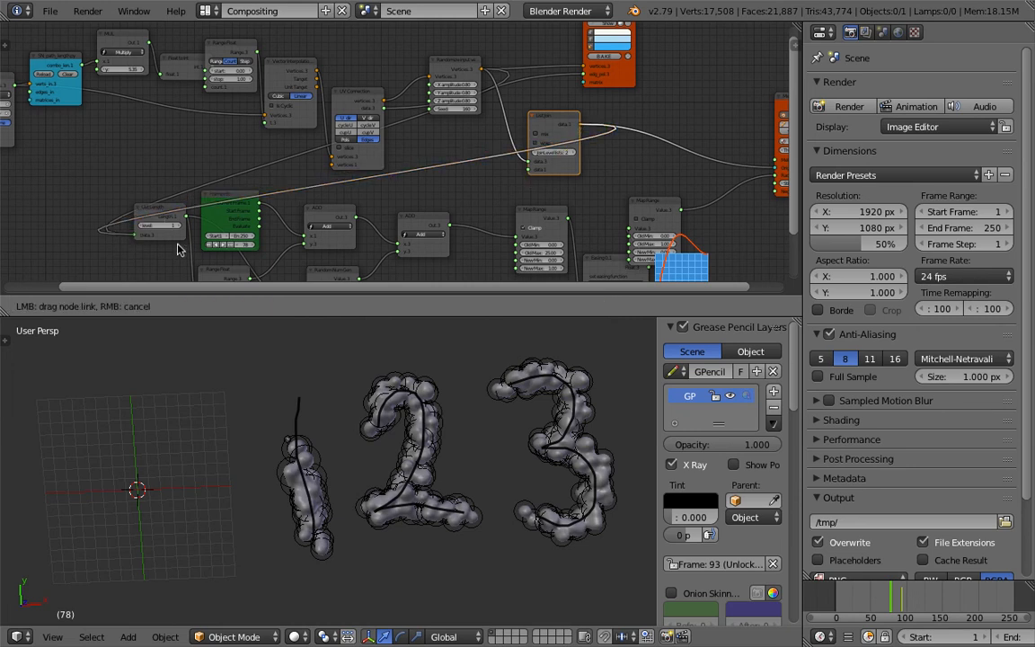
Scrub the timeline to frame 153 and back to frame 86 to examine how the metaballs grow along the numerals
left_click_drag(842, 594, 952, 600)
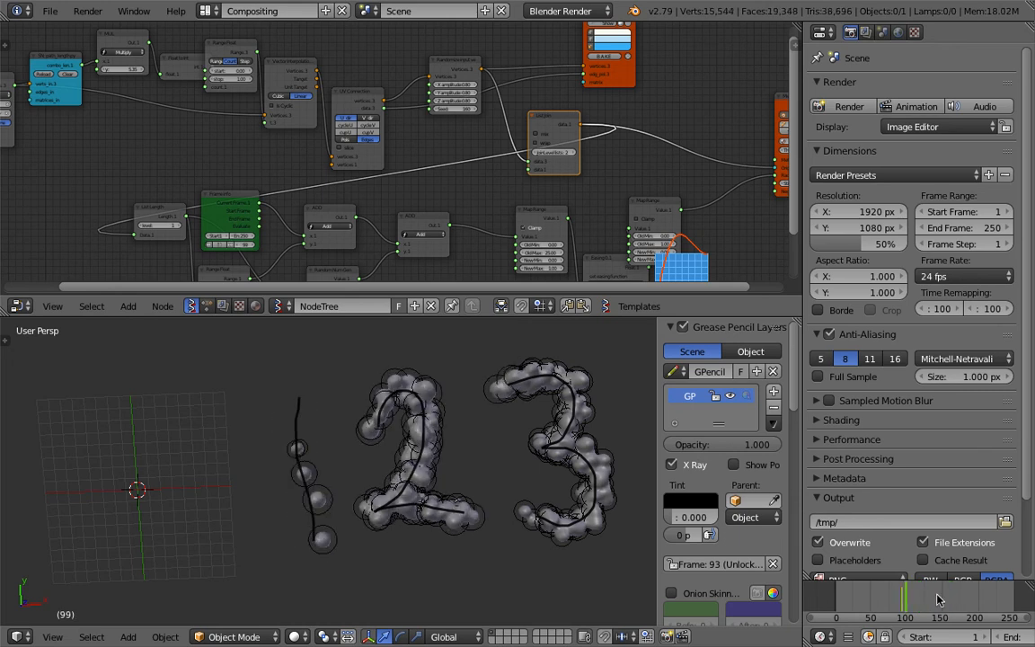
middle_click_drag(549, 134, 371, 117)
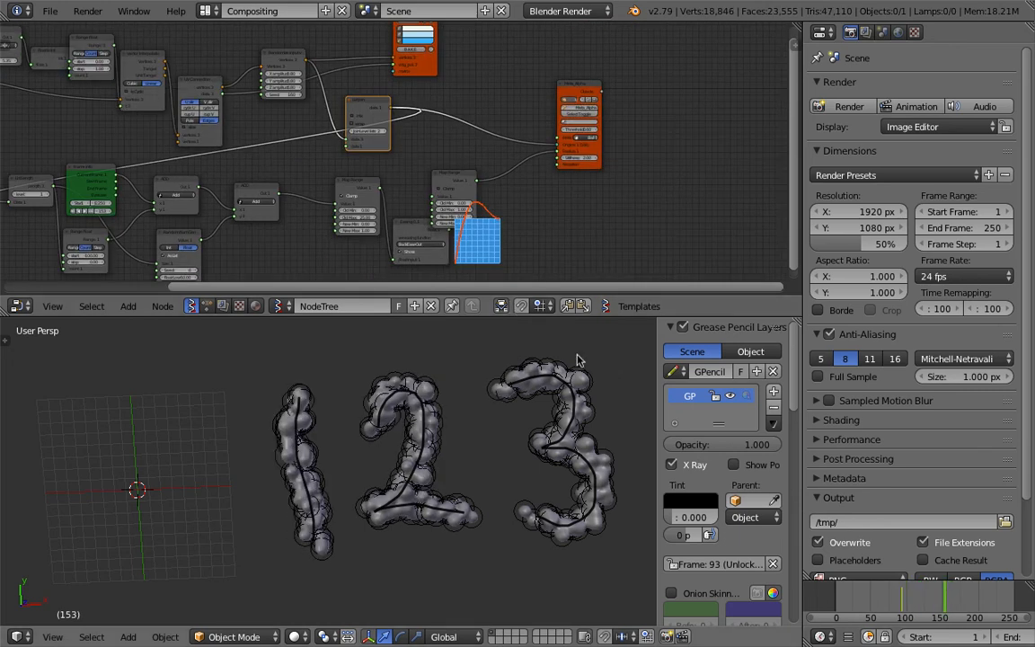
left_click_drag(864, 596, 898, 600)
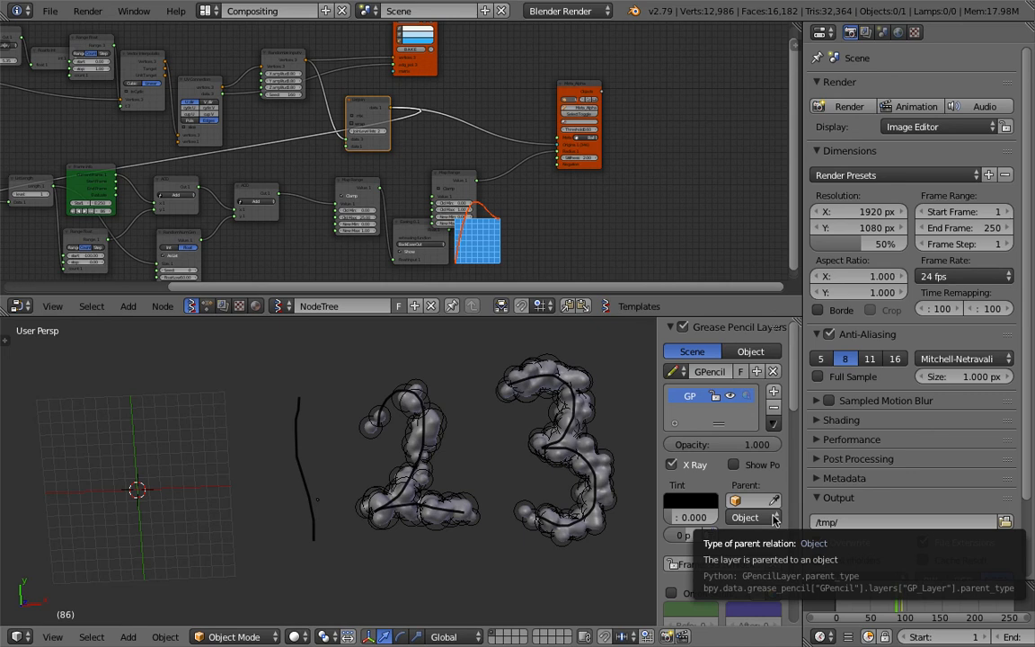
scroll(440, 524, "up", 1)
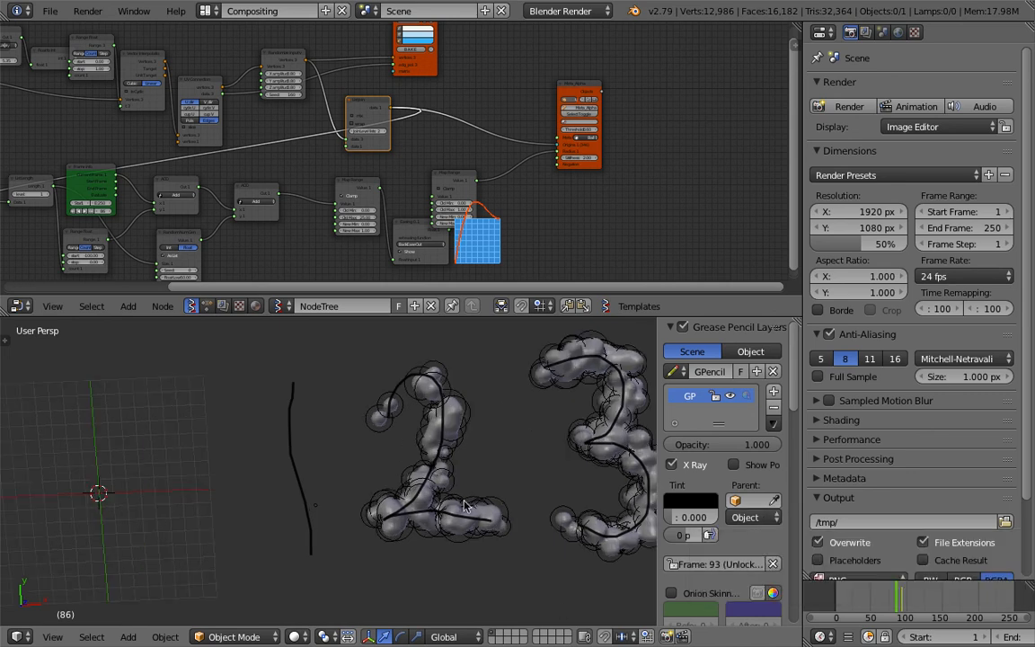
middle_click_drag(492, 495, 416, 491, "shift")
scroll(722, 535, "down", 16)
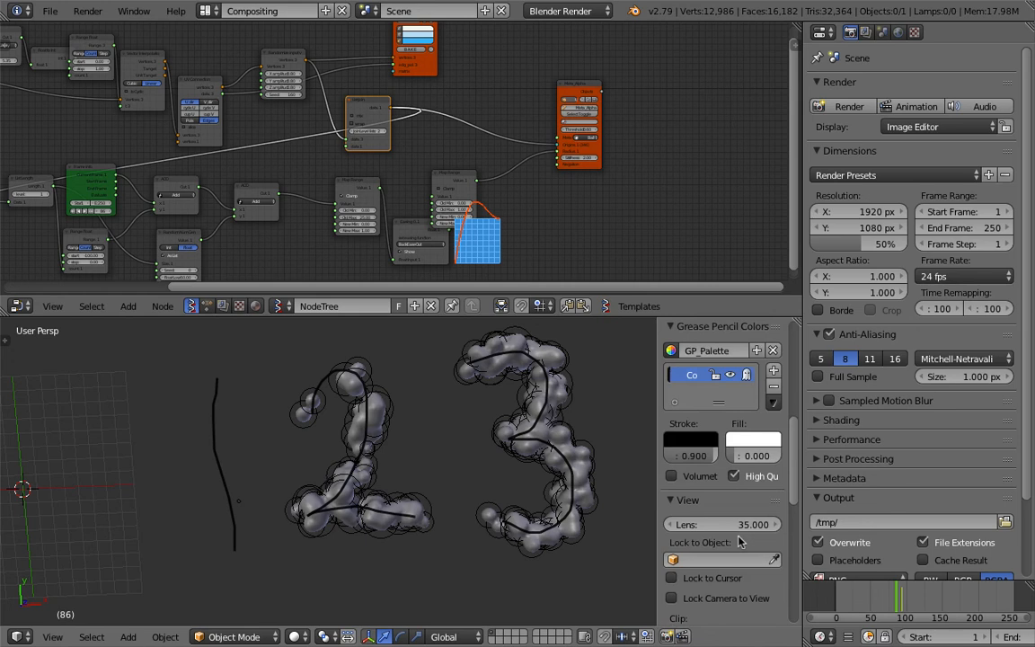
scroll(739, 535, "down", 4)
Play the animation from frame 0 and fit the whole node tree in view
mouse_move(840, 593)
left_mouse_down()
mouse_move(935, 594)
mouse_move(790, 503)
mouse_move(569, 403)
left_mouse_up()
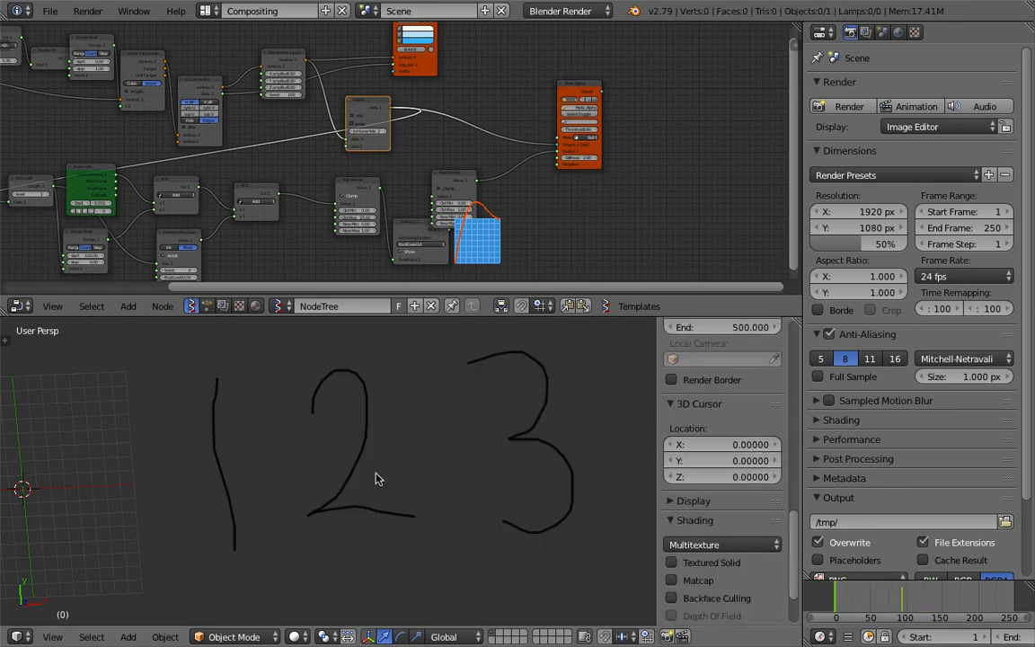
key("alt+a")
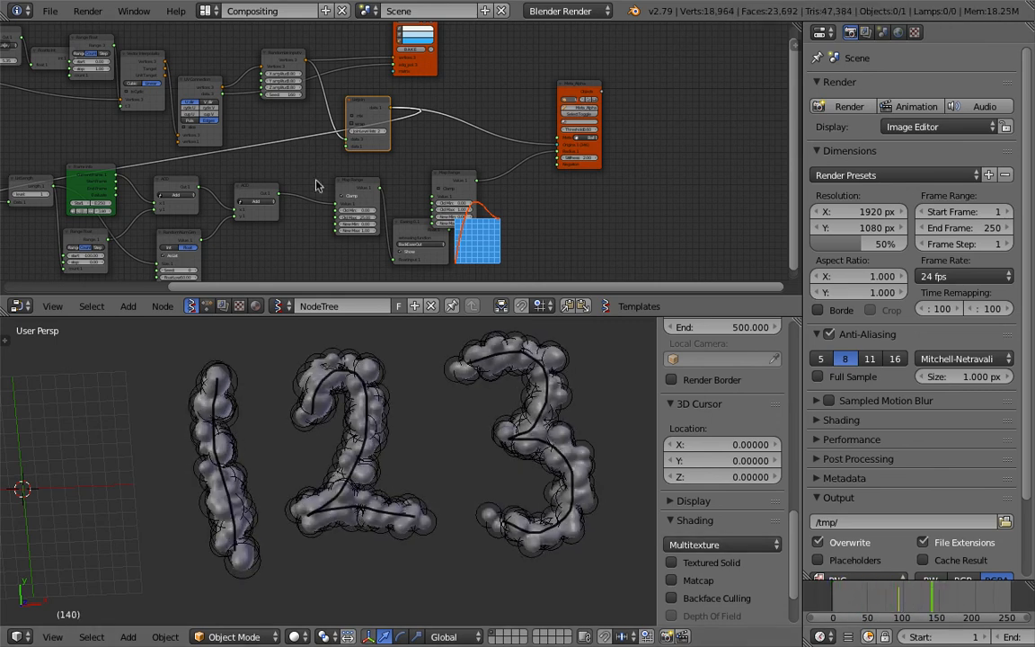
key("Home")
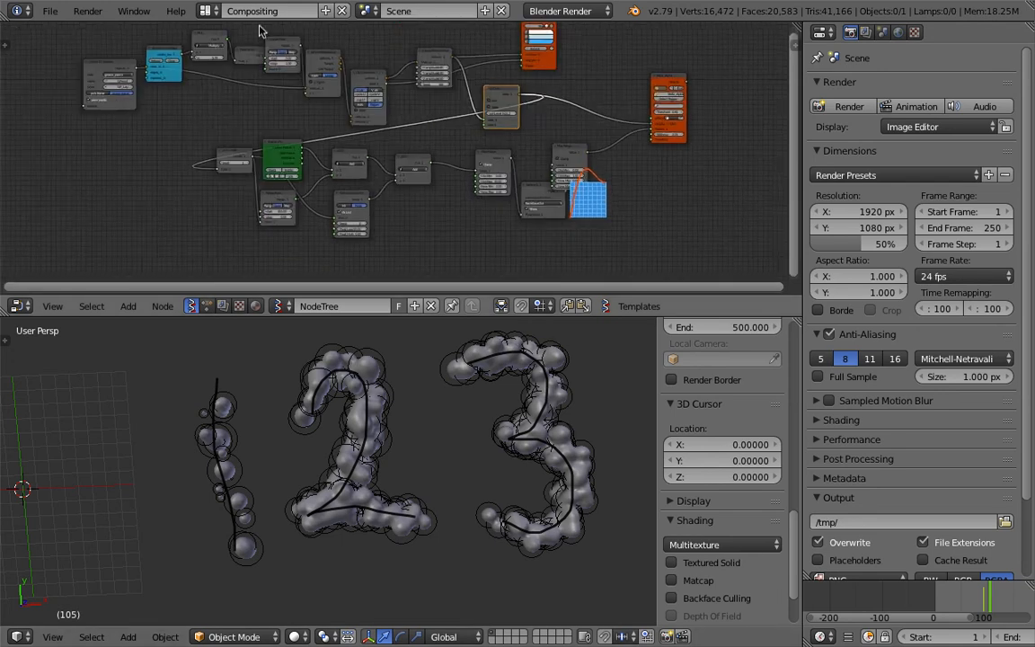
scroll(508, 160, "up", 2)
middle_click_drag(419, 127, 444, 124)
scroll(949, 598, "up", 1)
Scrub the timeline back to frame 0 and forward to frame 144 to review the finished growth animation
middle_click_drag(949, 599, 871, 595)
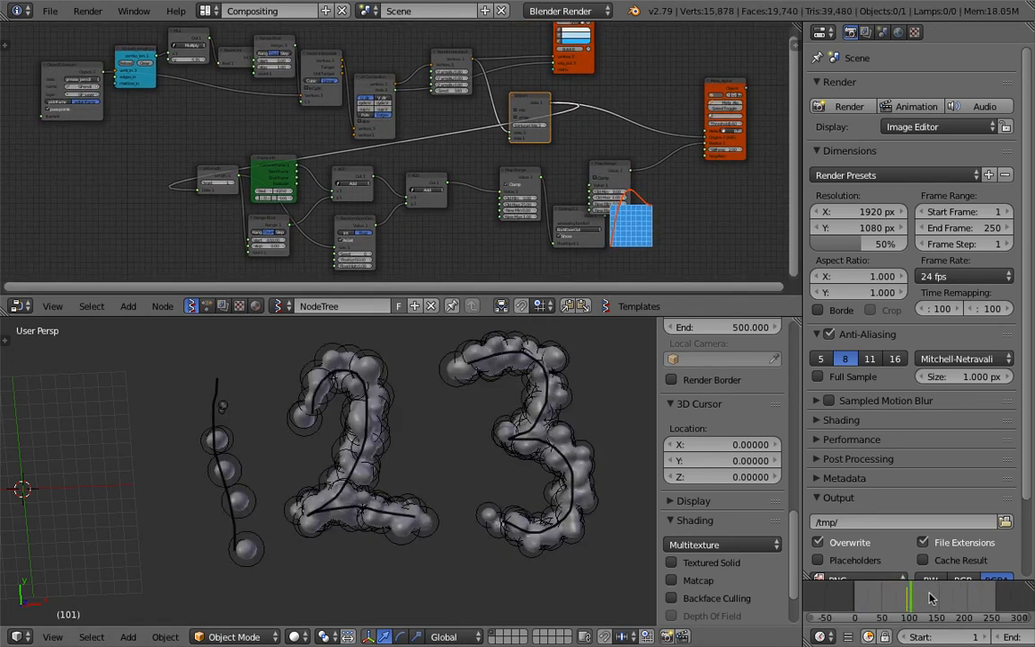
left_click(853, 593)
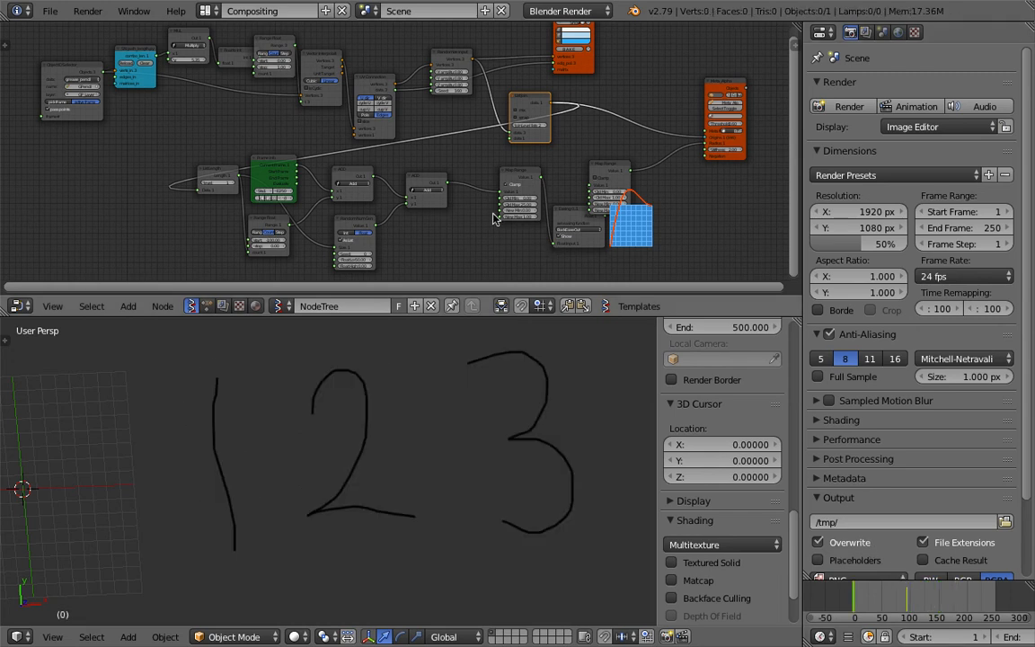
mouse_move(876, 603)
left_mouse_down()
mouse_move(902, 603)
mouse_move(855, 602)
mouse_move(919, 603)
mouse_move(772, 533)
left_mouse_up()
middle_click_drag(475, 452, 476, 451)
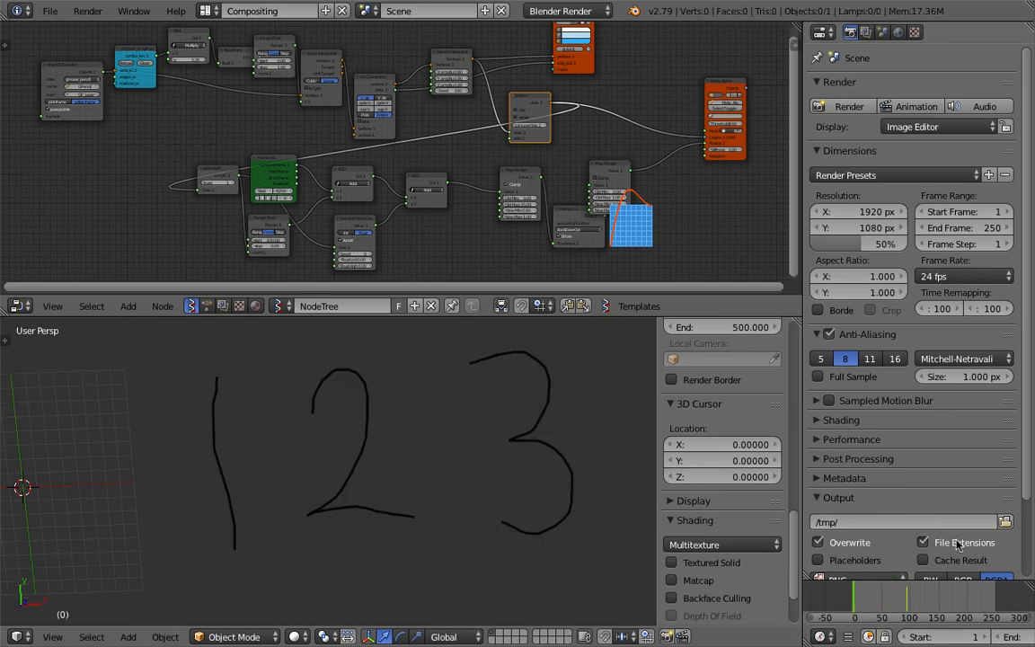
left_click(935, 594)
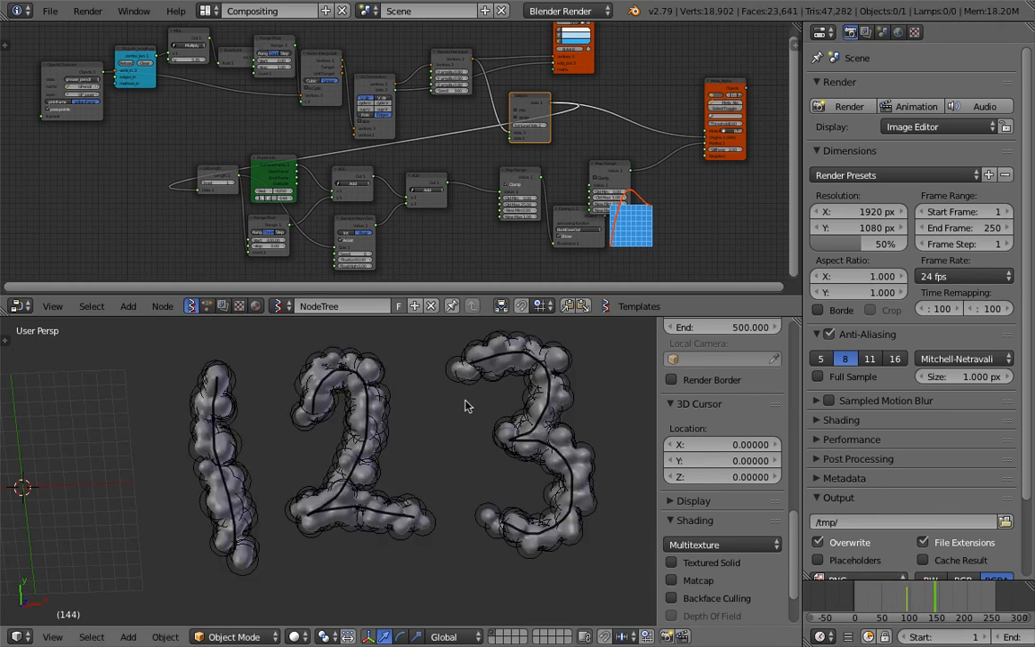